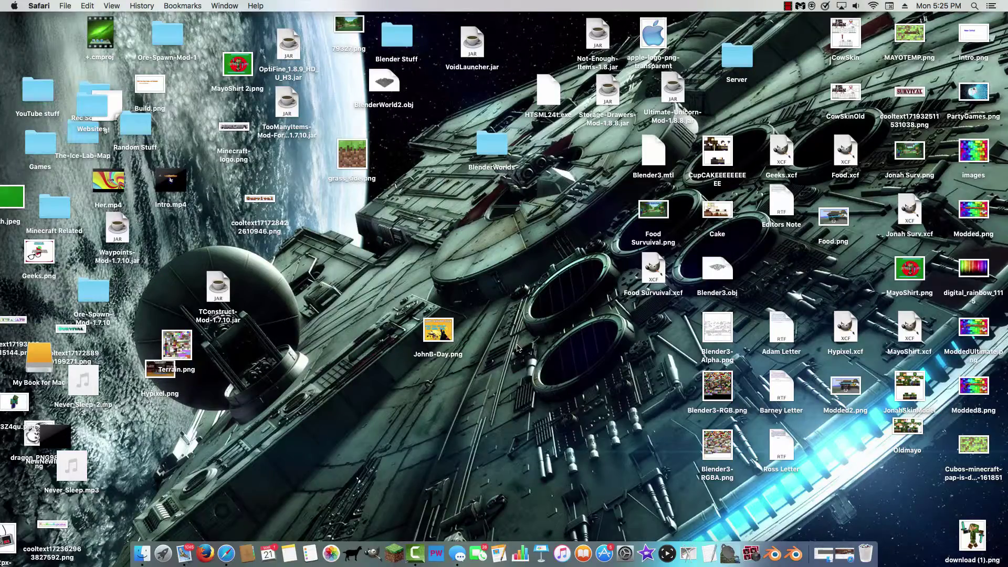
# Restore the minimized This Mac search window from the Dock and close it
pyautogui.click(824, 553)
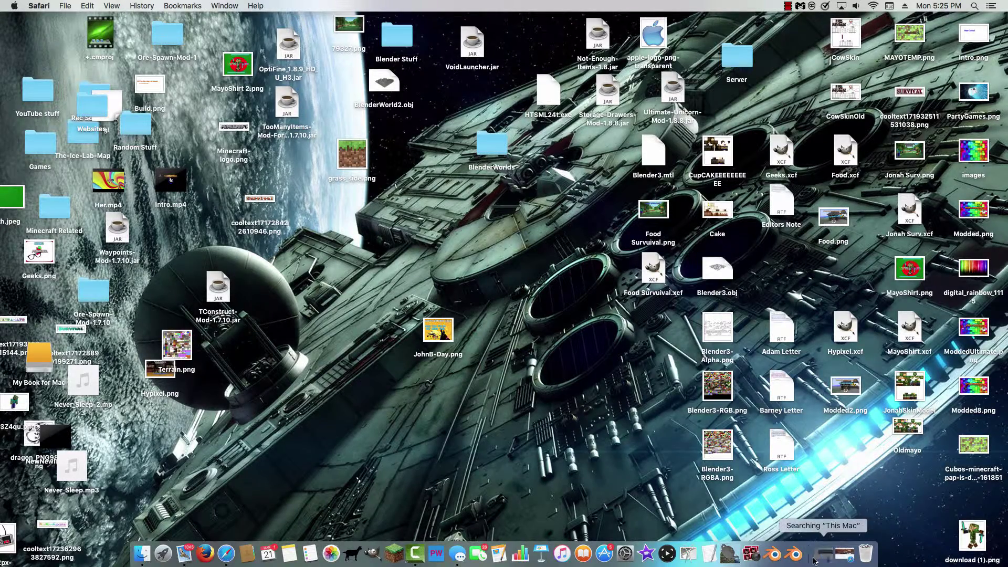
pyautogui.click(611, 233)
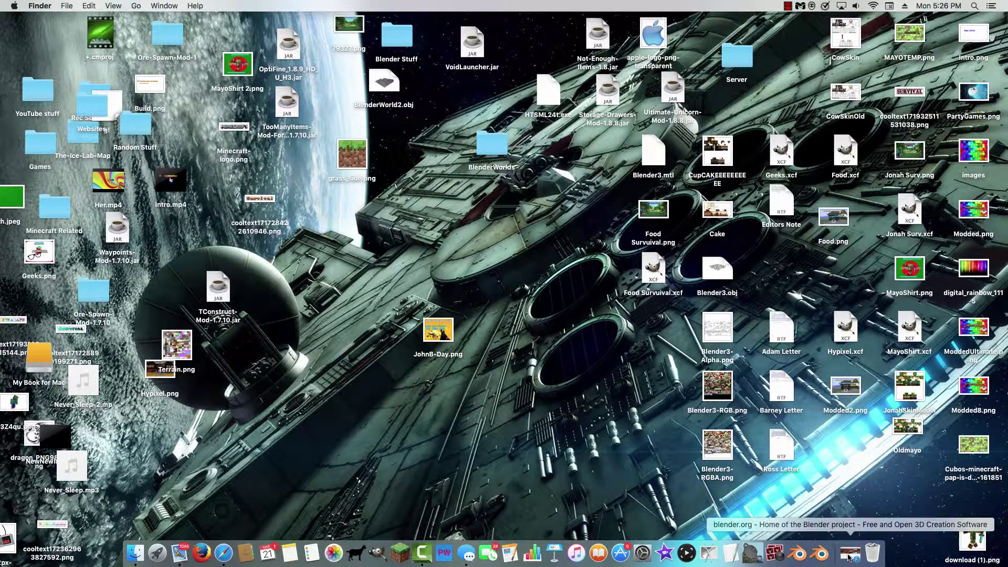
# Close the Mineways and Yahoo tabs in Safari, keeping blender.org, then minimize the browser
pyautogui.click(849, 556)
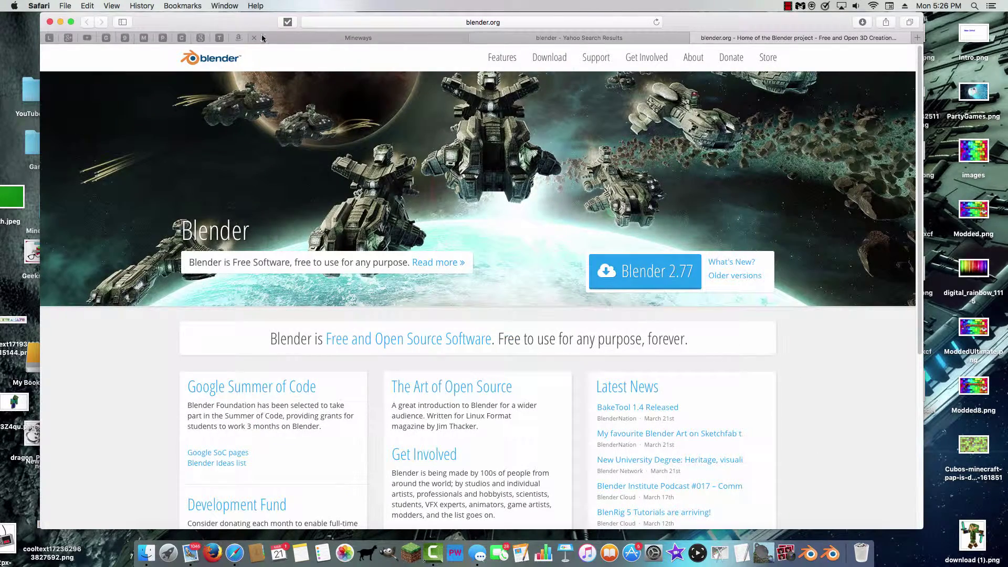
pyautogui.click(255, 38)
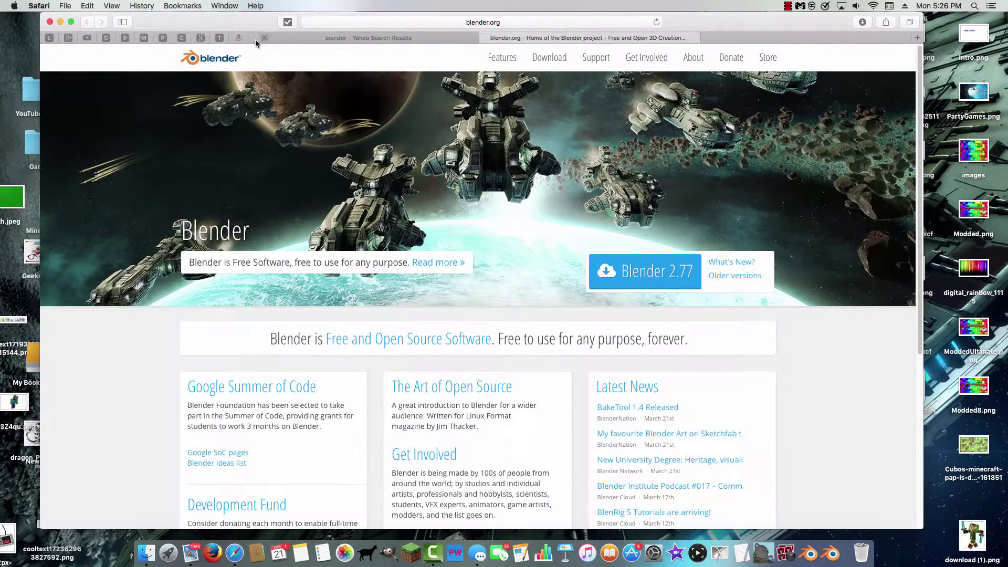
pyautogui.click(255, 39)
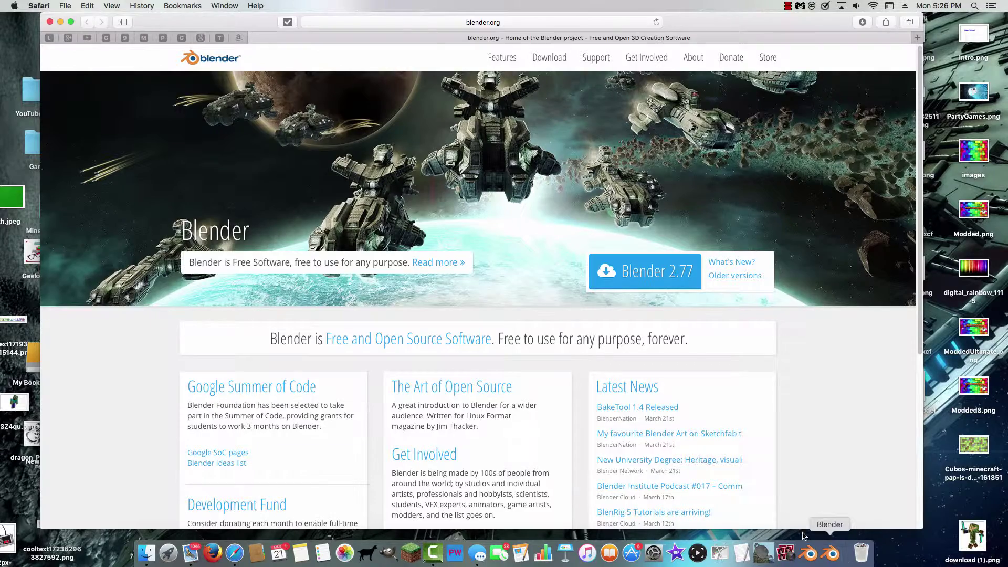
pyautogui.click(61, 22)
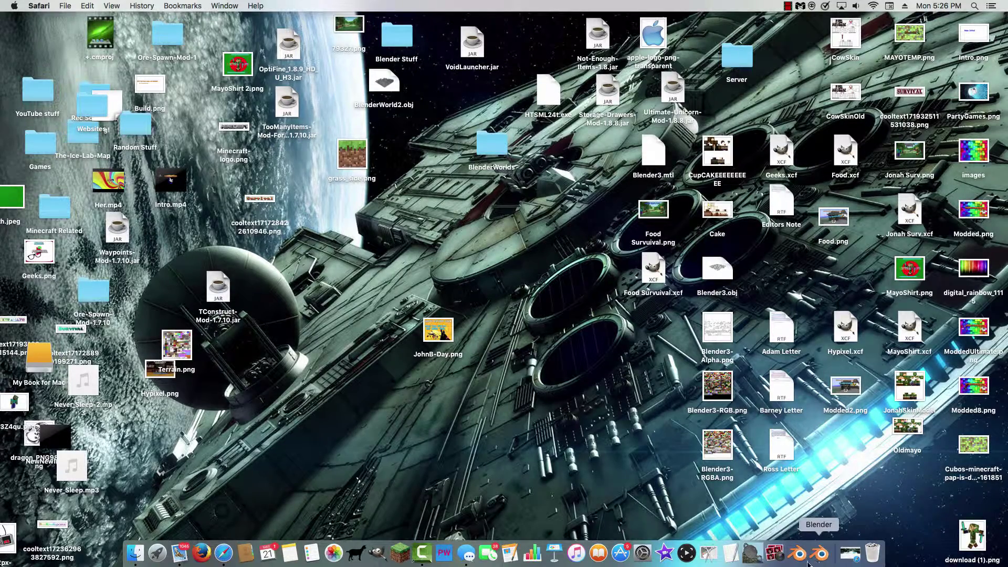
# Launch Blender, dismiss the splash screen, and delete the default cube
pyautogui.click(801, 563)
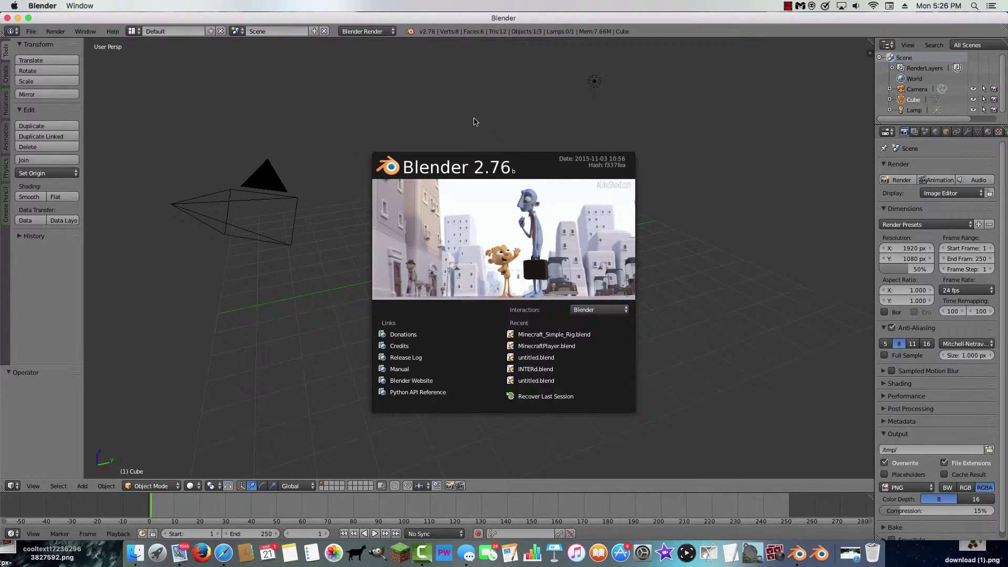
pyautogui.click(454, 112)
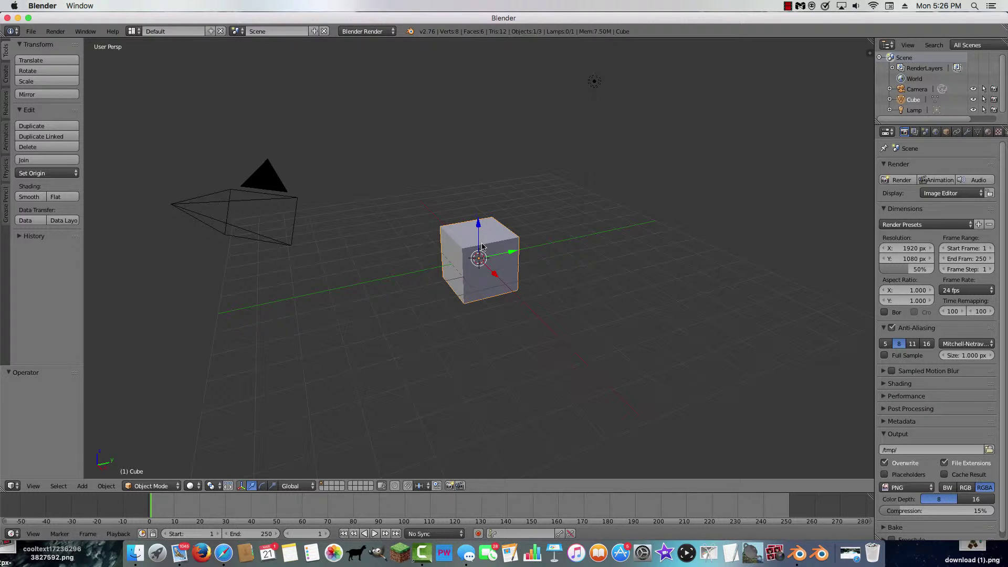
pyautogui.rightClick(598, 82)
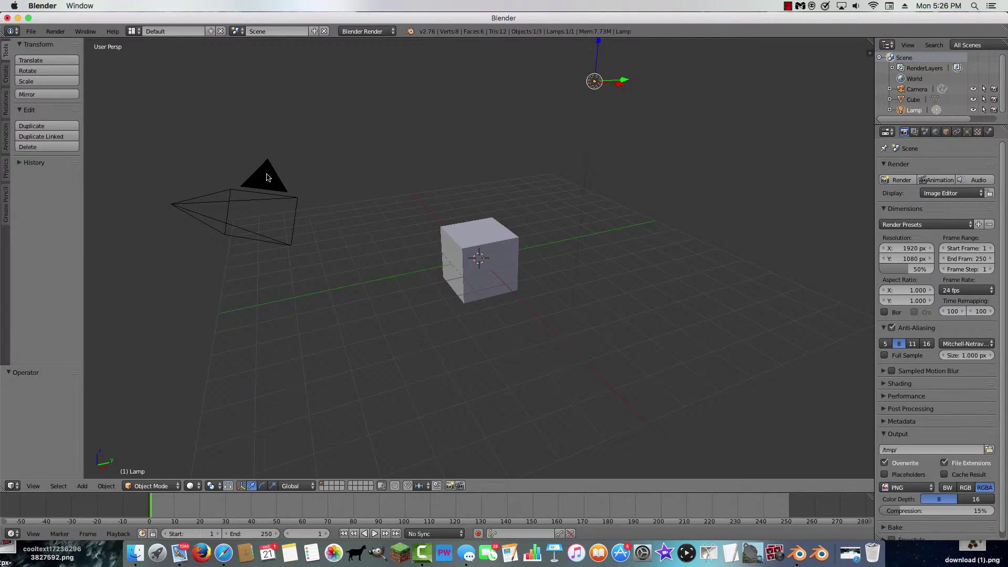
pyautogui.rightClick(269, 176)
pyautogui.rightClick(478, 242)
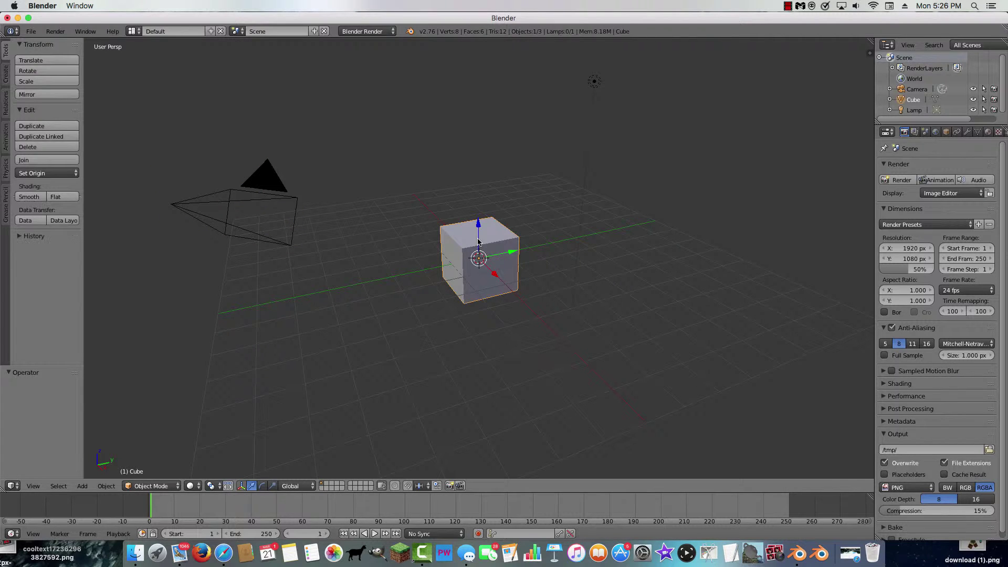
pyautogui.press('x')
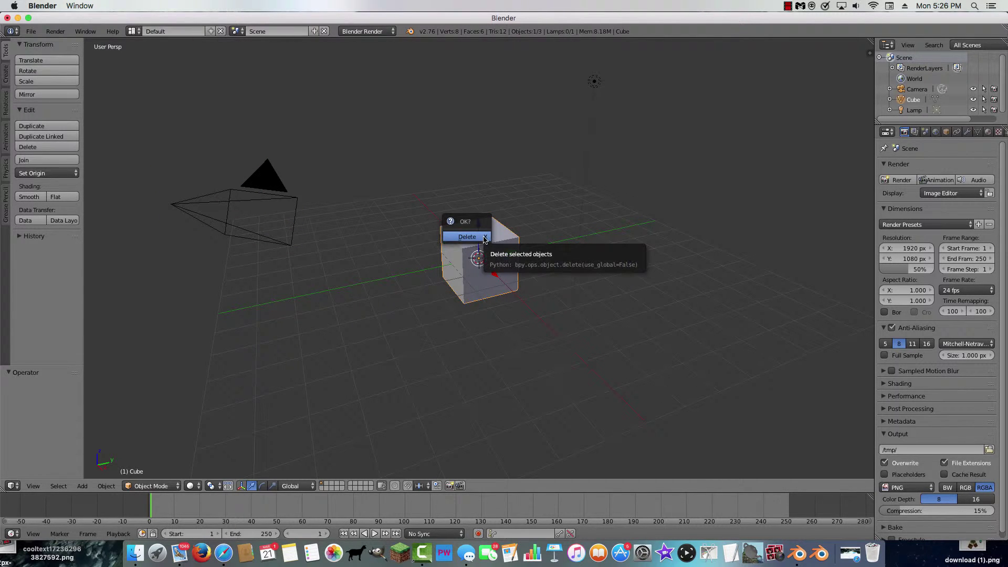
pyautogui.click(467, 237)
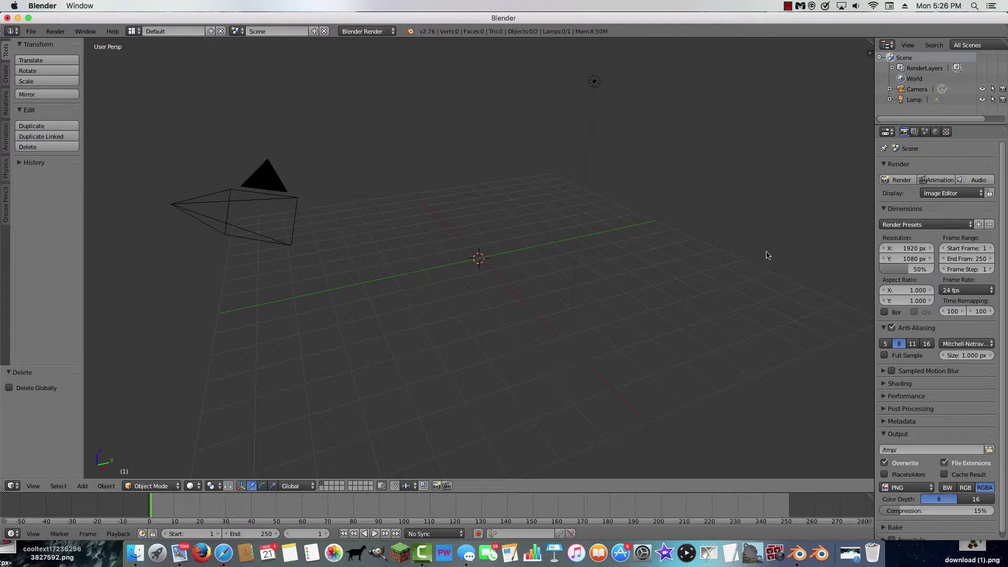
# Delete the default lamp so only the camera remains
pyautogui.moveTo(541, 344); pyautogui.dragTo(529, 315, button='middle')
pyautogui.rightClick(540, 249)
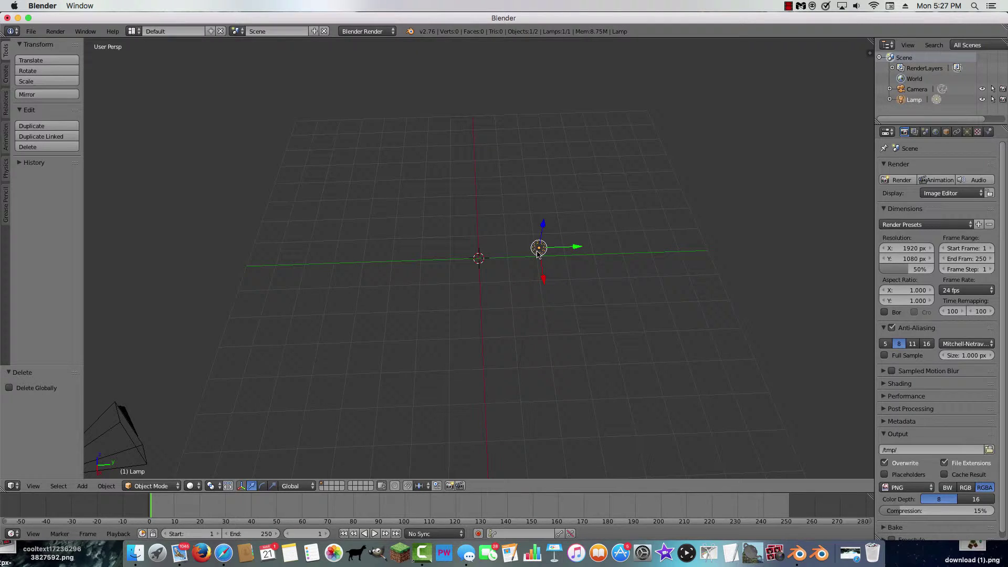
pyautogui.press('x')
pyautogui.click(539, 253)
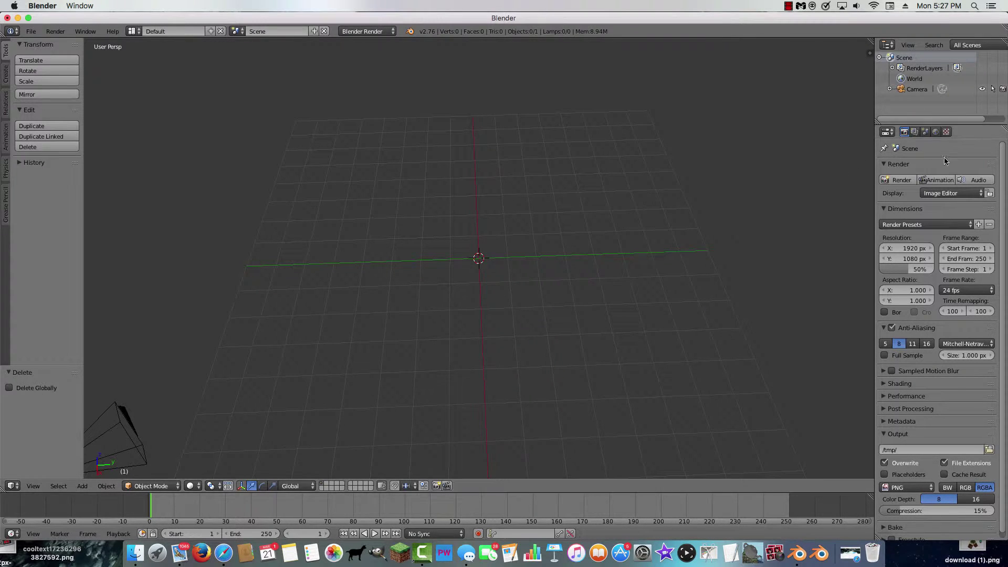
# Turn on world Environment Lighting and set the Horizon Color to blue
pyautogui.click(935, 132)
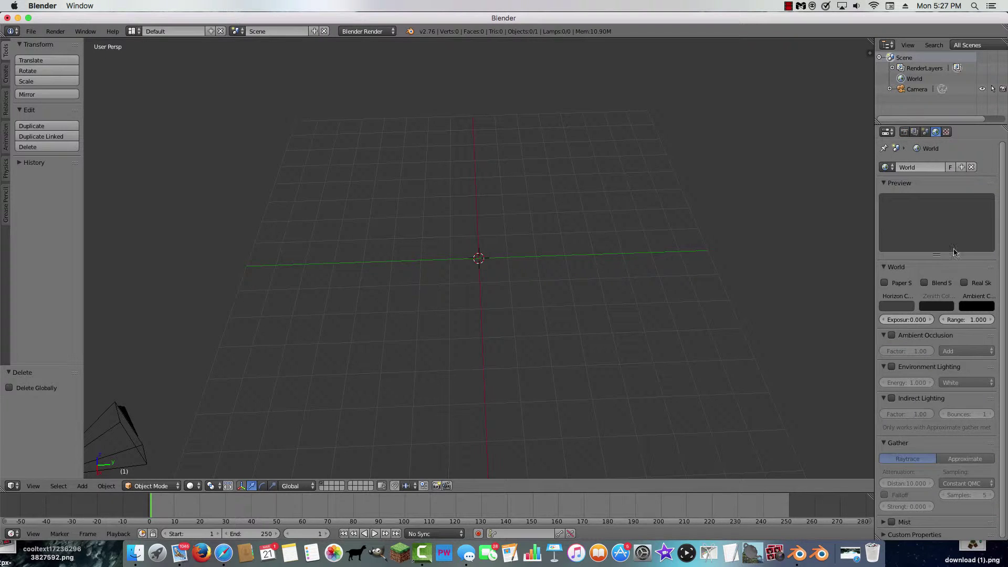
pyautogui.click(892, 369)
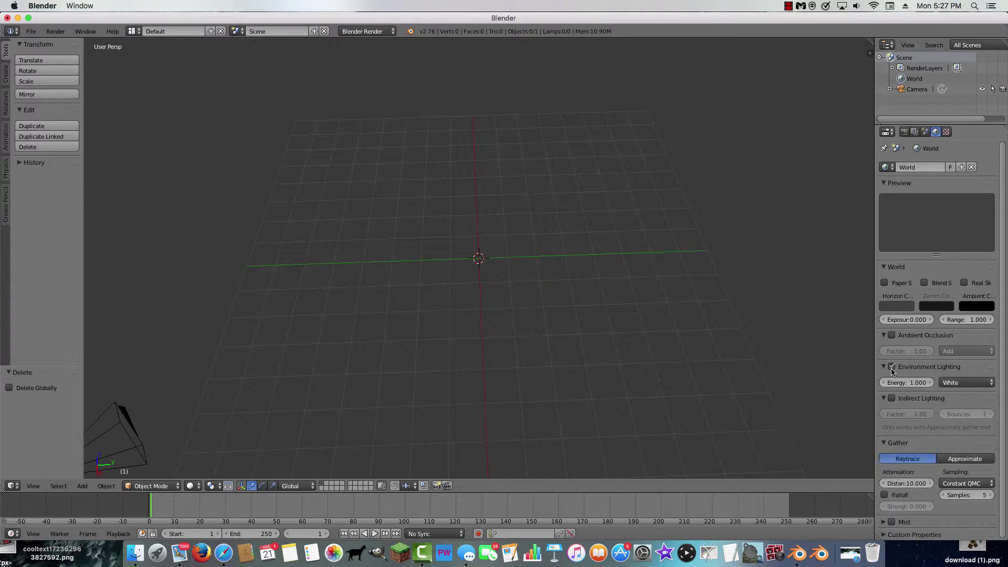
pyautogui.click(897, 307)
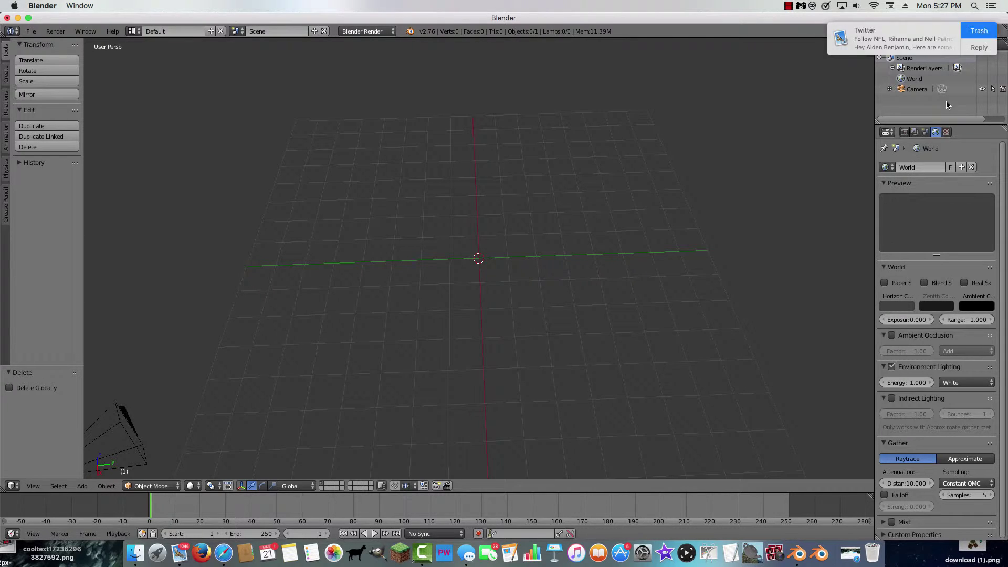
pyautogui.click(888, 309)
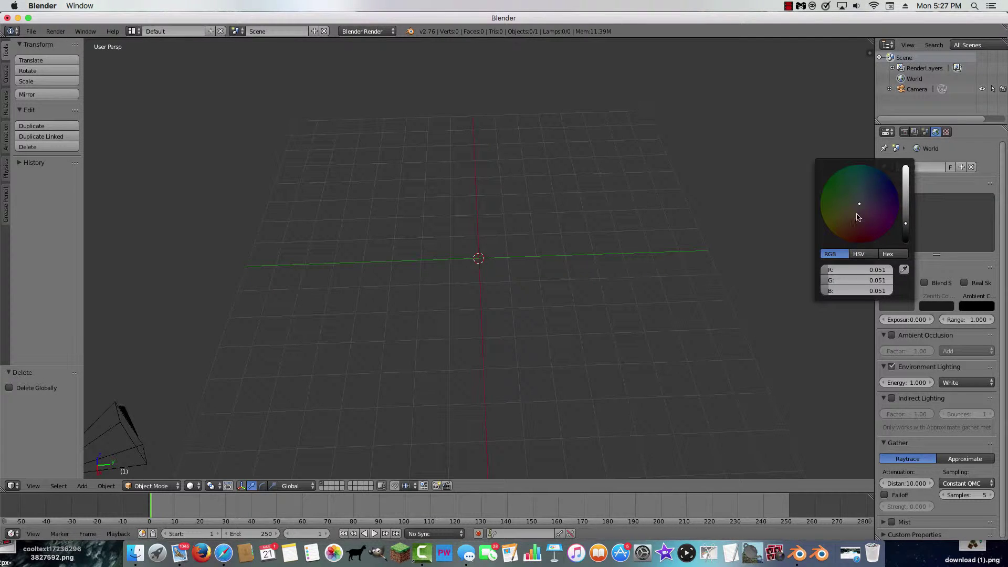
pyautogui.moveTo(858, 197); pyautogui.dragTo(887, 185)
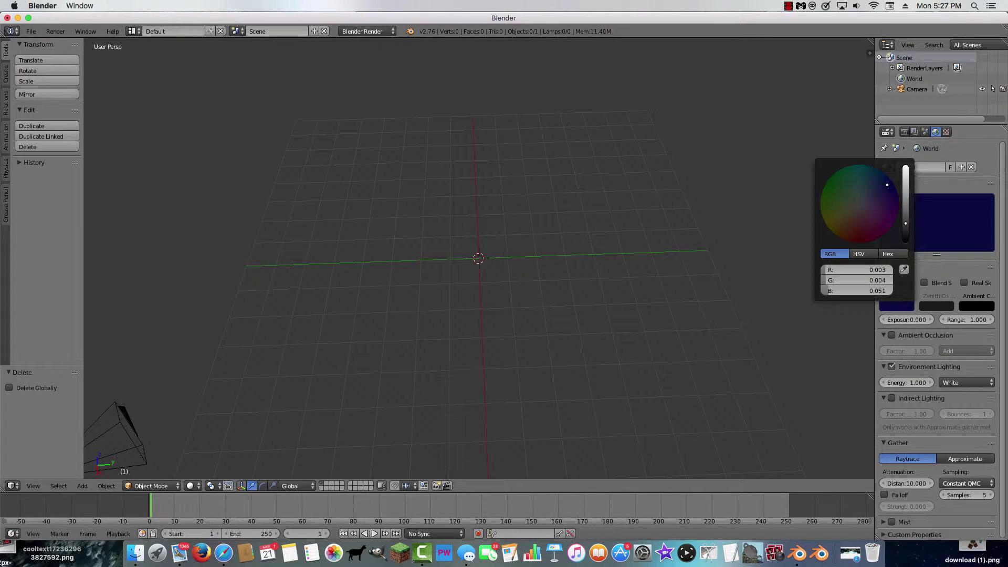
pyautogui.moveTo(906, 224); pyautogui.dragTo(905, 167)
# Enable Blend Sky with a green Zenith Color and render a test image
pyautogui.click(925, 283)
pyautogui.click(934, 309)
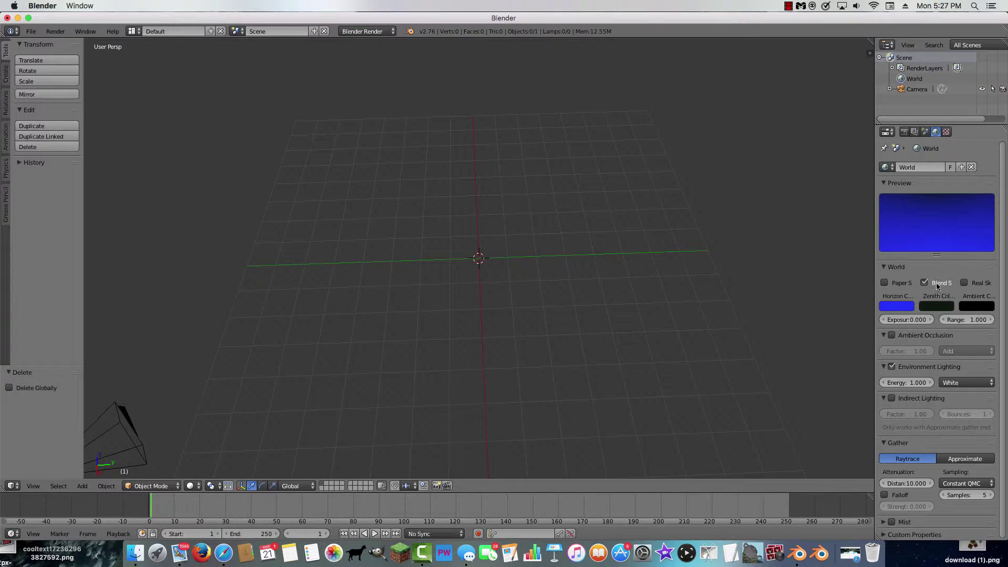
pyautogui.click(939, 308)
pyautogui.click(882, 192)
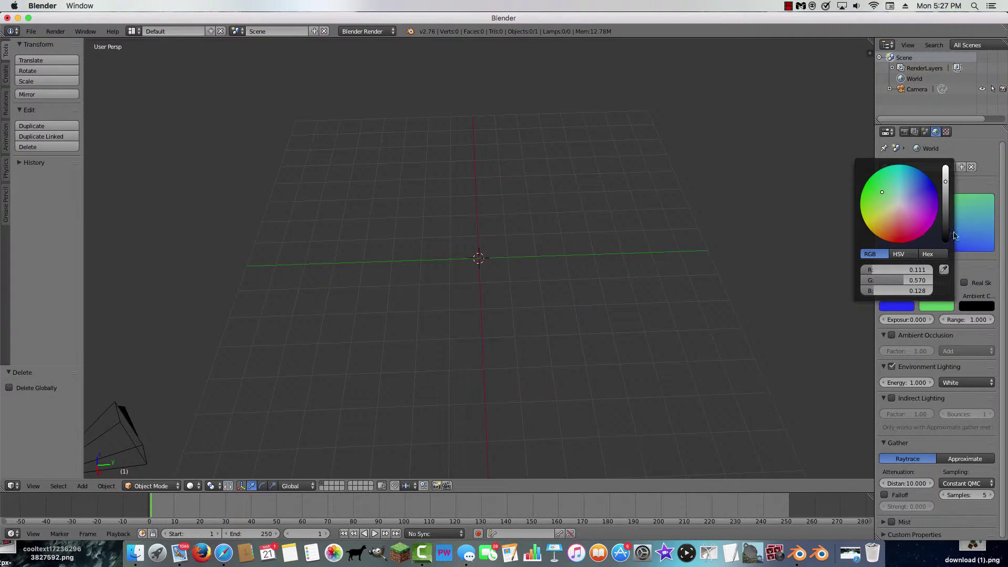
pyautogui.click(904, 132)
pyautogui.click(899, 180)
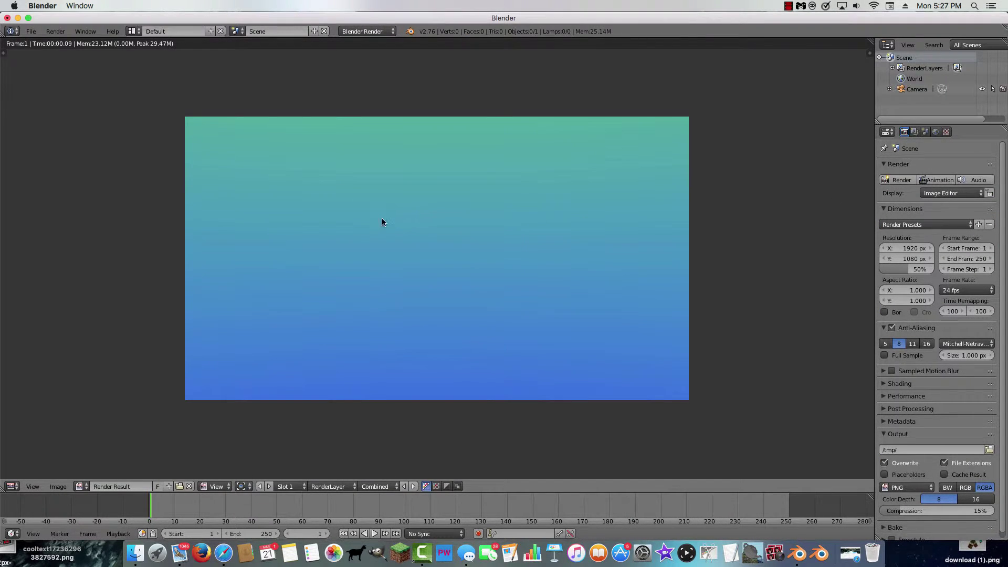
# Select the camera and split the 3D view into two side-by-side viewports
pyautogui.press('Escape')
pyautogui.rightClick(121, 402)
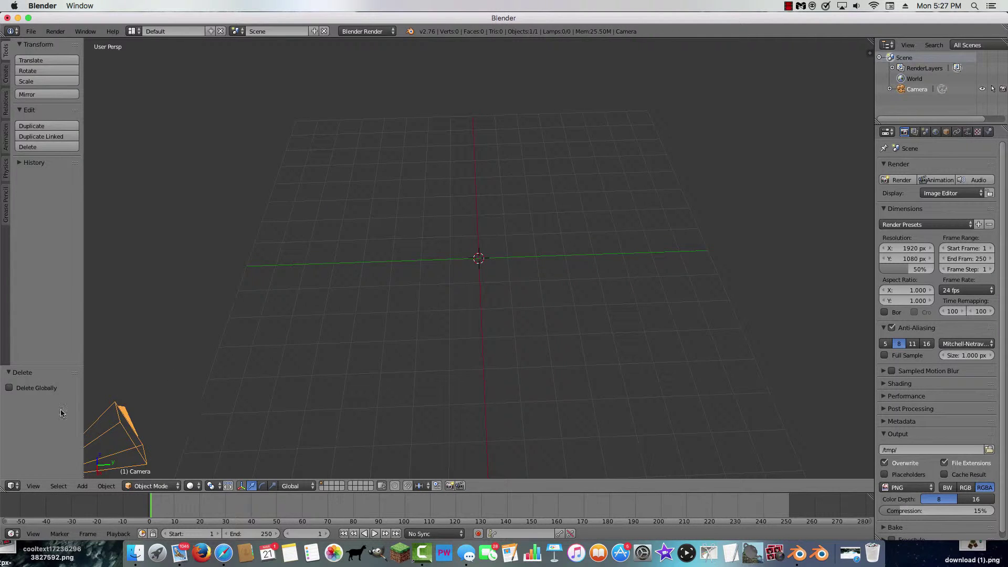
pyautogui.moveTo(208, 429); pyautogui.dragTo(235, 402, button='middle')
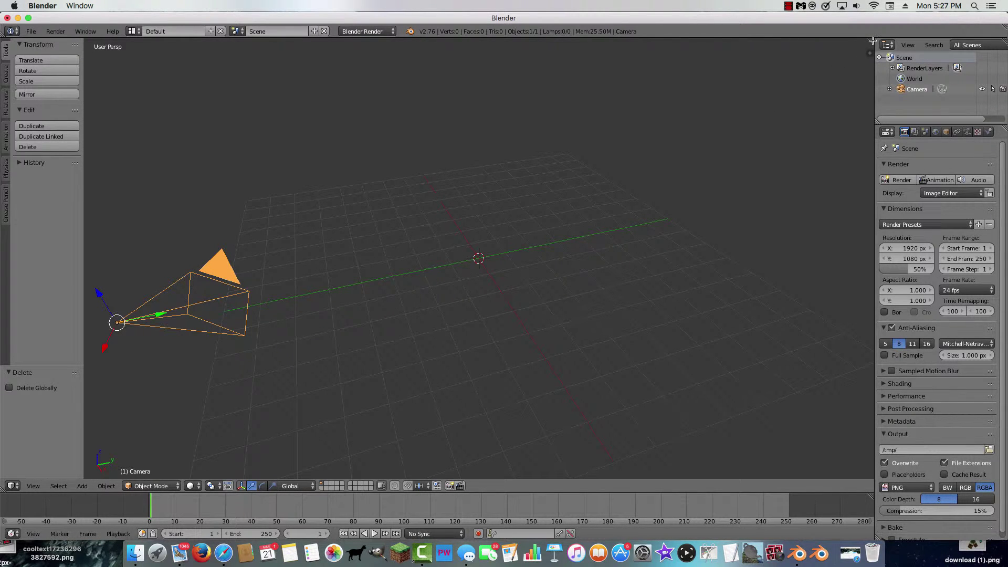
pyautogui.moveTo(872, 40); pyautogui.dragTo(357, 44)
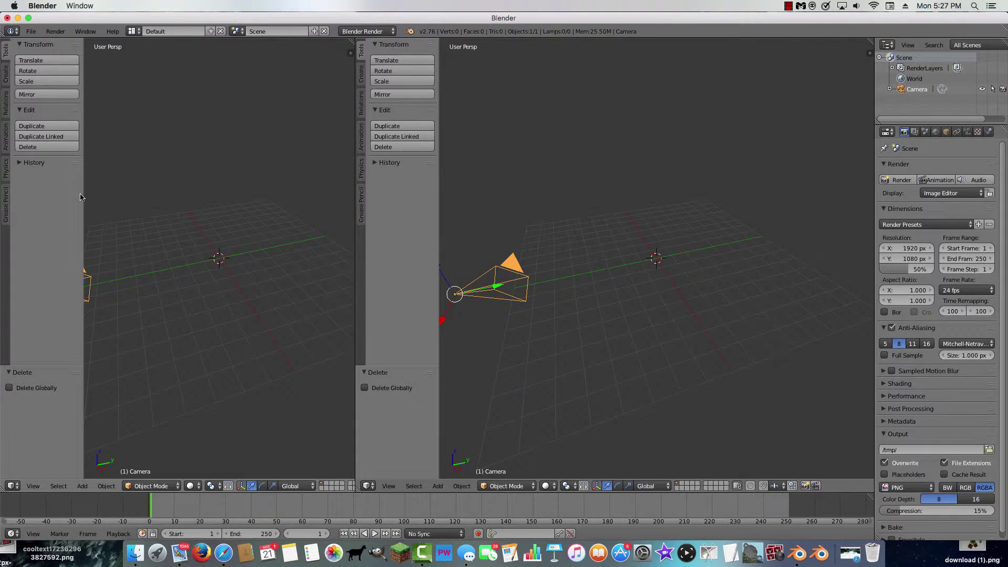
pyautogui.press('t')
pyautogui.press('t')
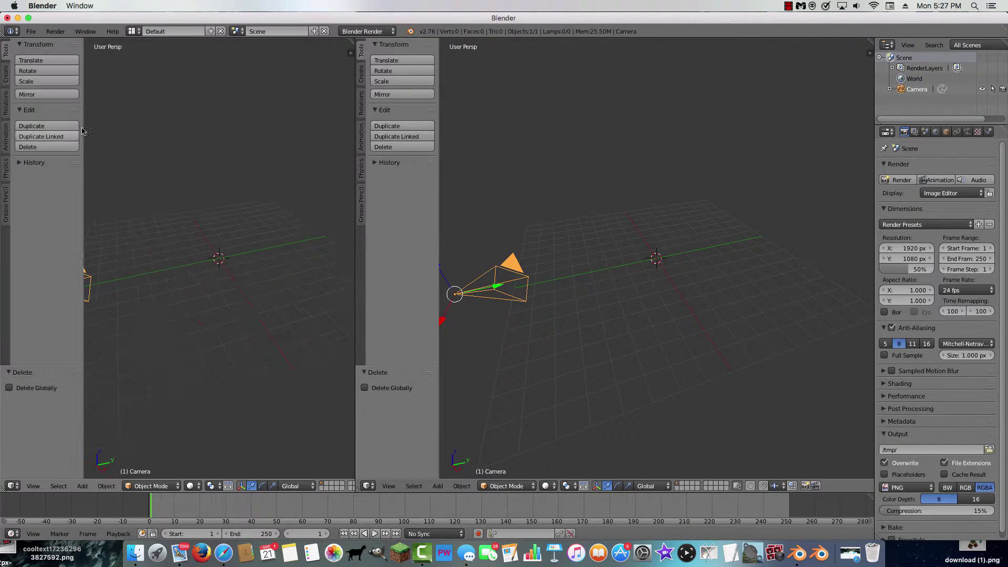
pyautogui.press('t')
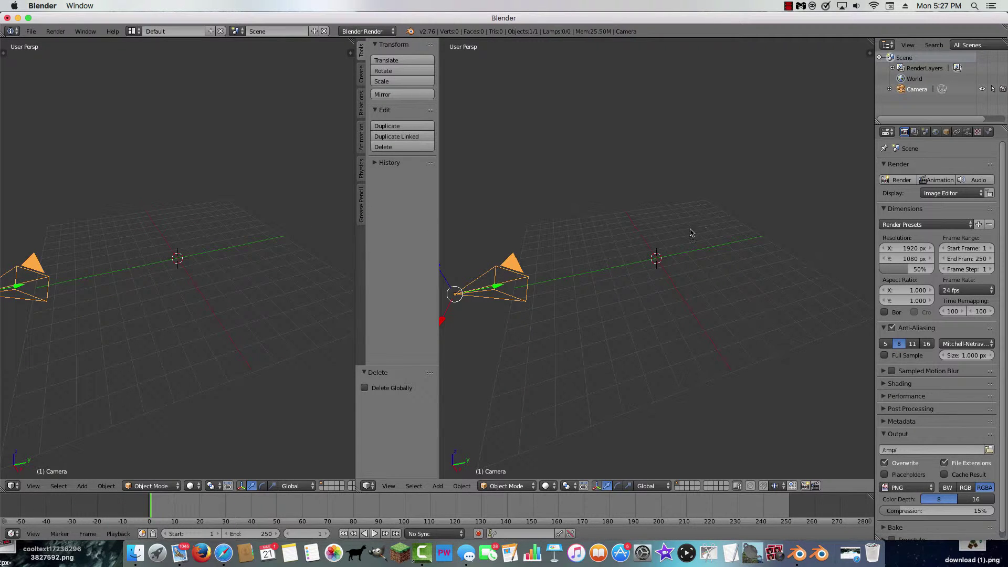
# Show the camera view in the right viewport and dolly the camera back from the grid
pyautogui.click(392, 486)
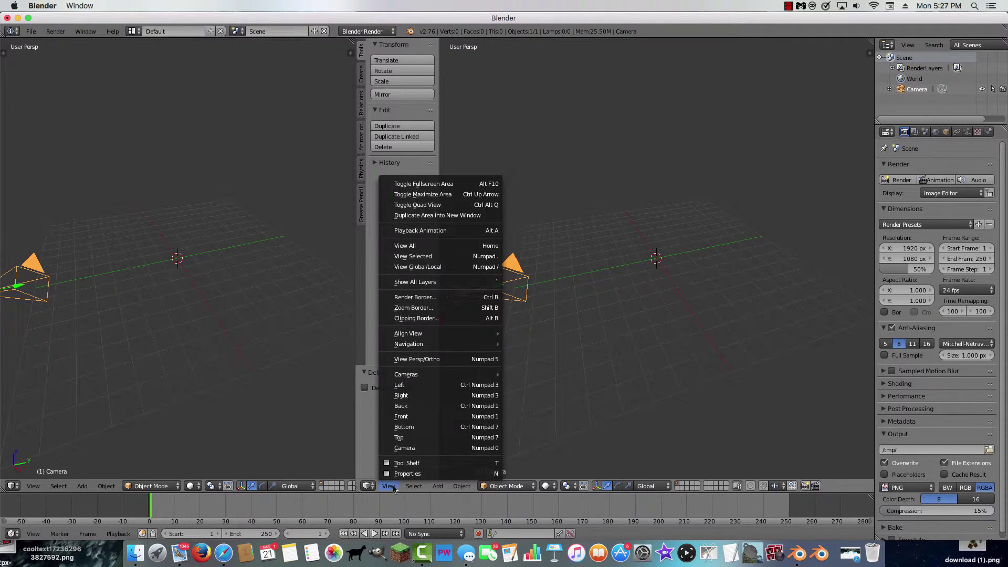
pyautogui.click(408, 447)
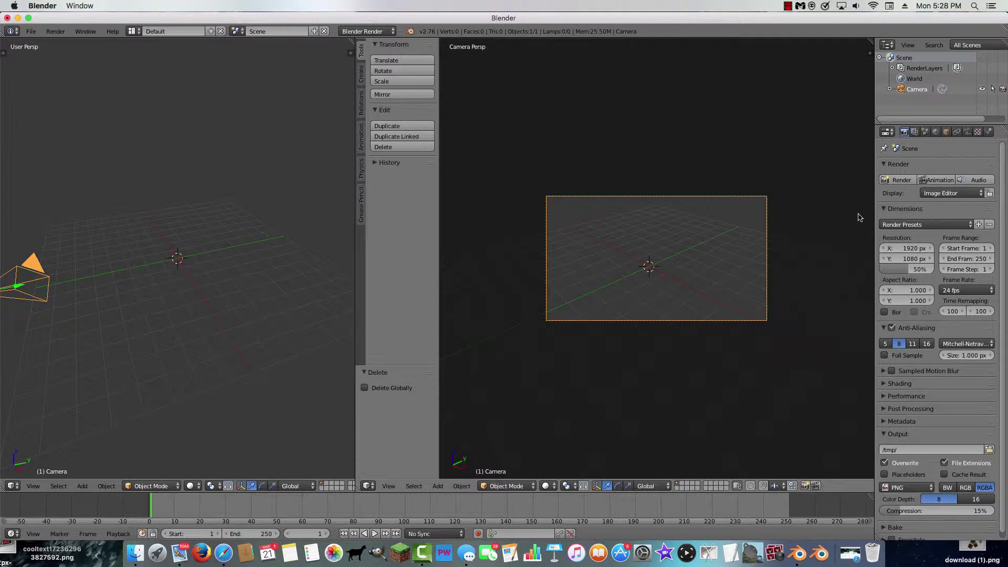
pyautogui.press('n')
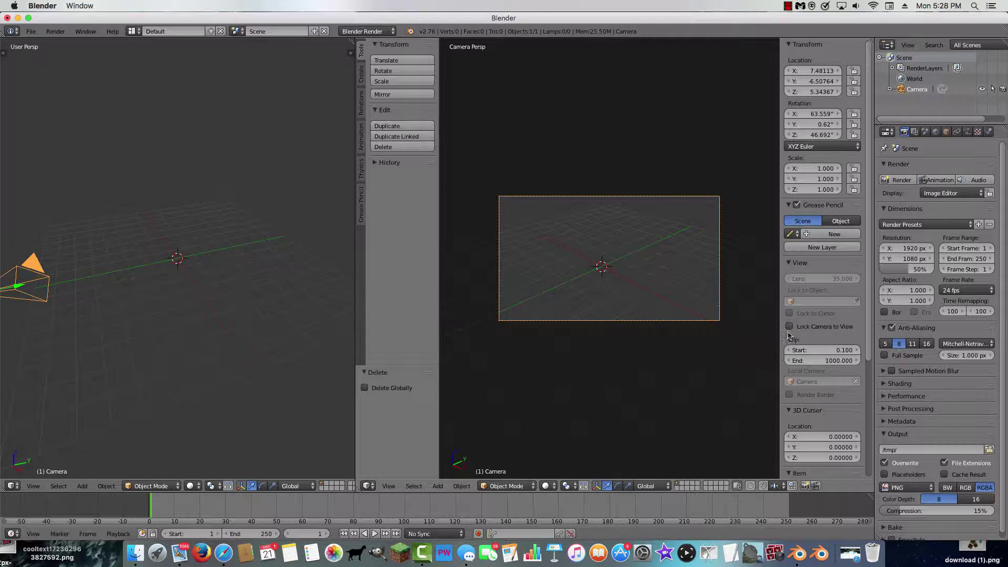
pyautogui.press('n')
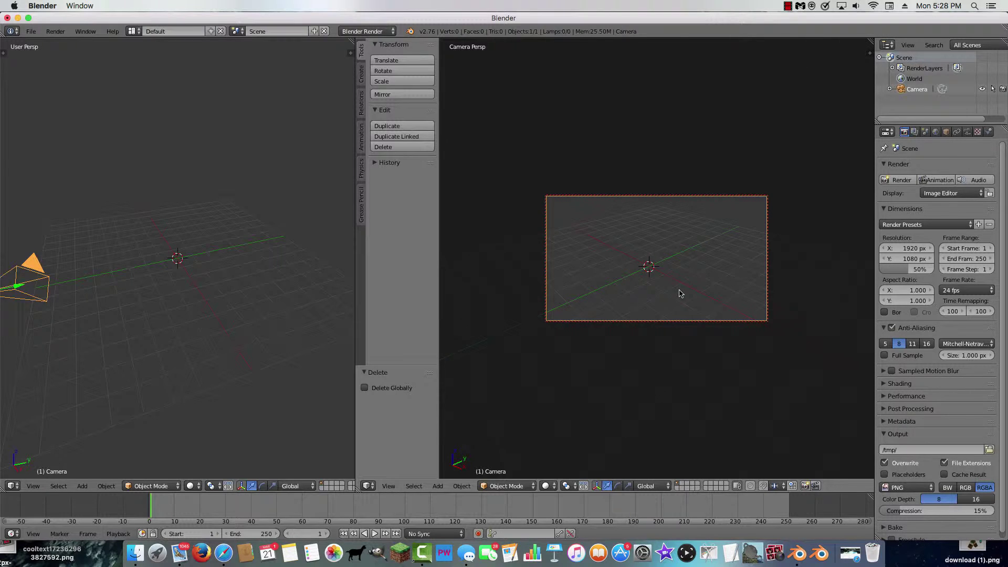
pyautogui.scroll(5, 681, 293)
pyautogui.scroll(-6, 681, 293)
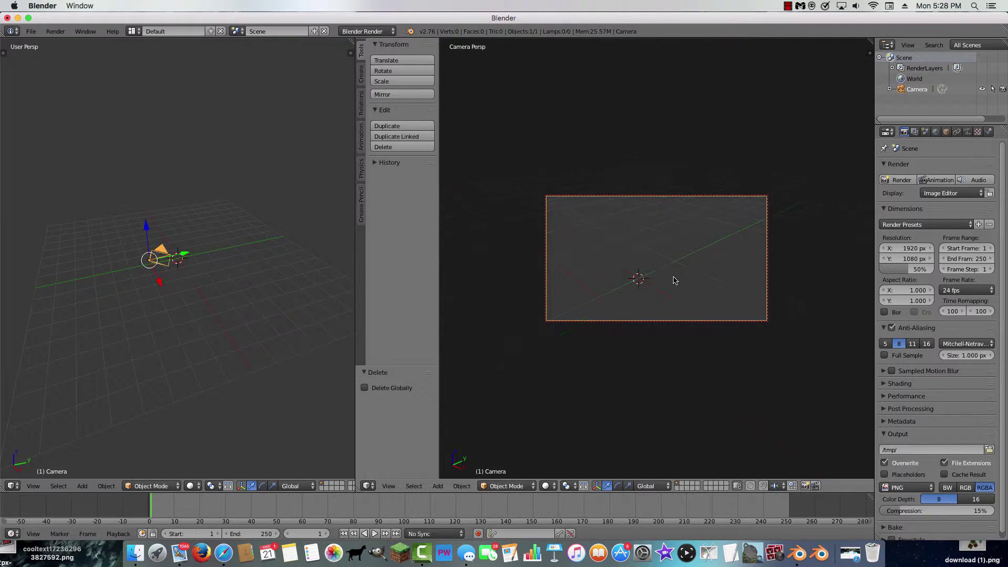
pyautogui.scroll(-2, 674, 281)
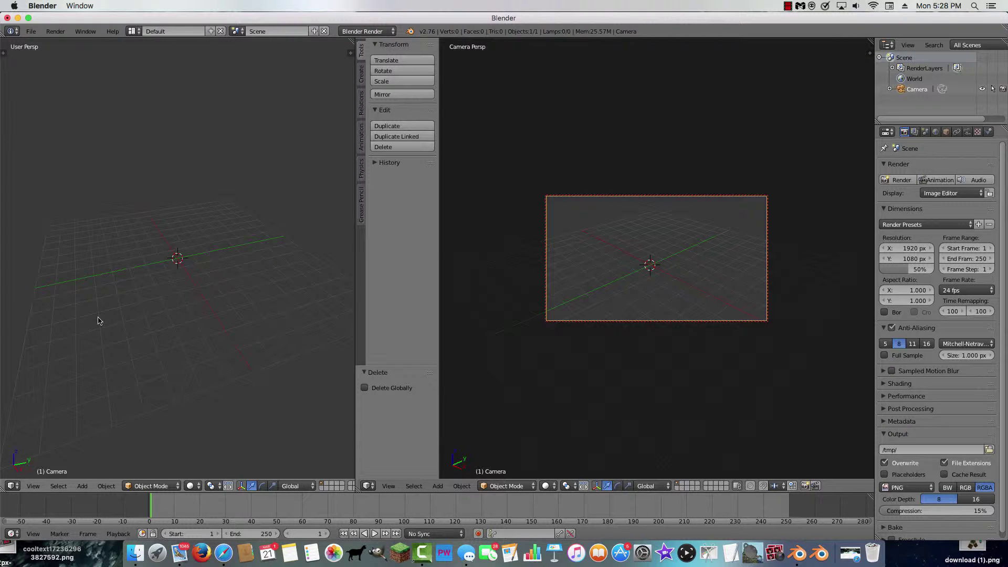
pyautogui.moveTo(176, 297); pyautogui.dragTo(149, 352, button='middle')
# Add a text object and rotate it 90° about the Z axis
pyautogui.press('space')
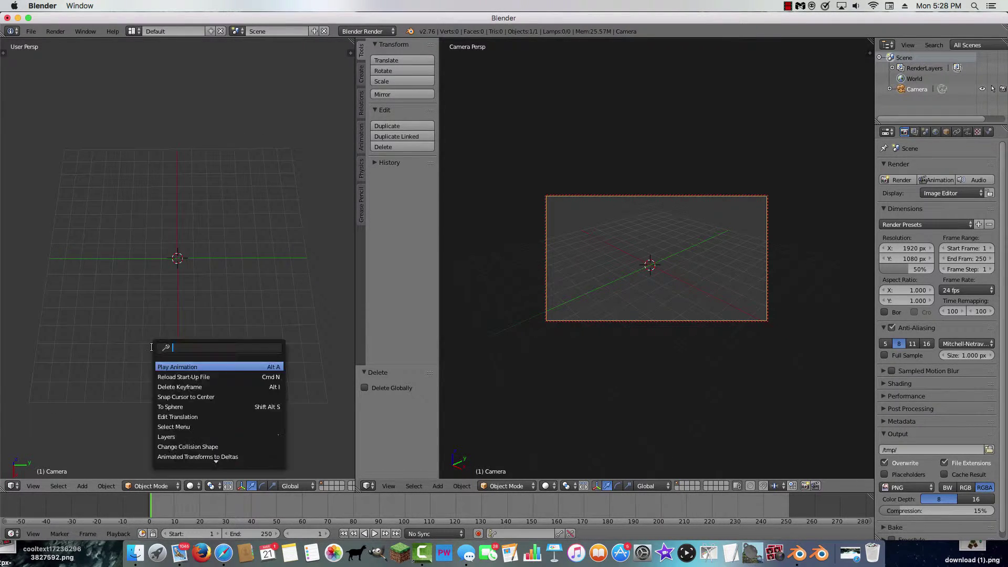
pyautogui.write('add text')
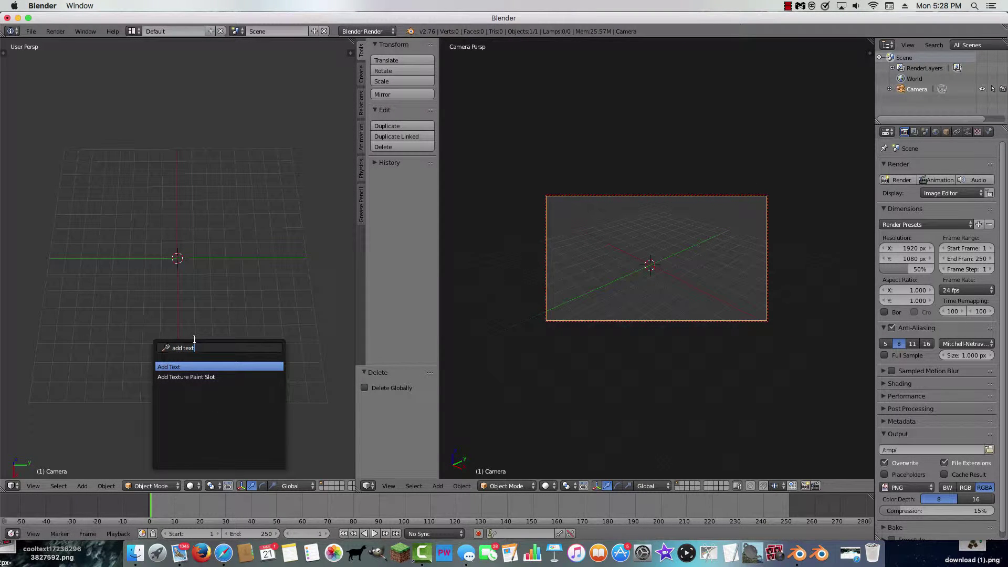
pyautogui.click(227, 368)
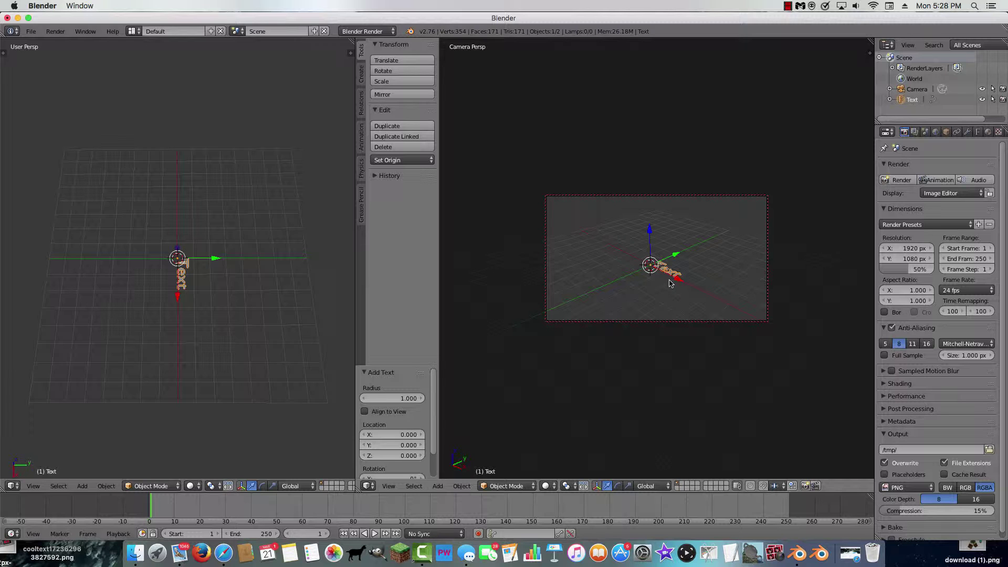
pyautogui.press('r')
pyautogui.write('z')
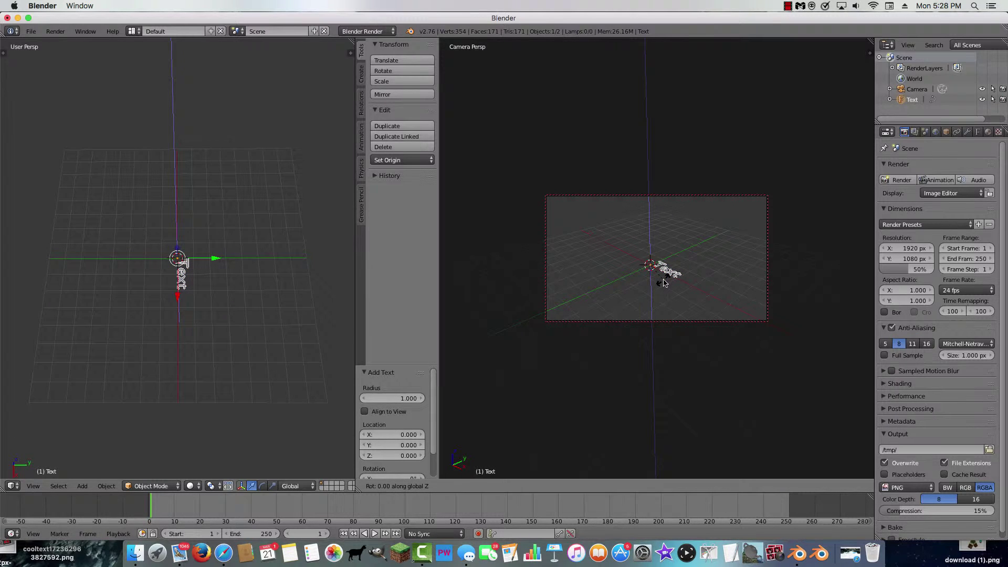
pyautogui.write('90')
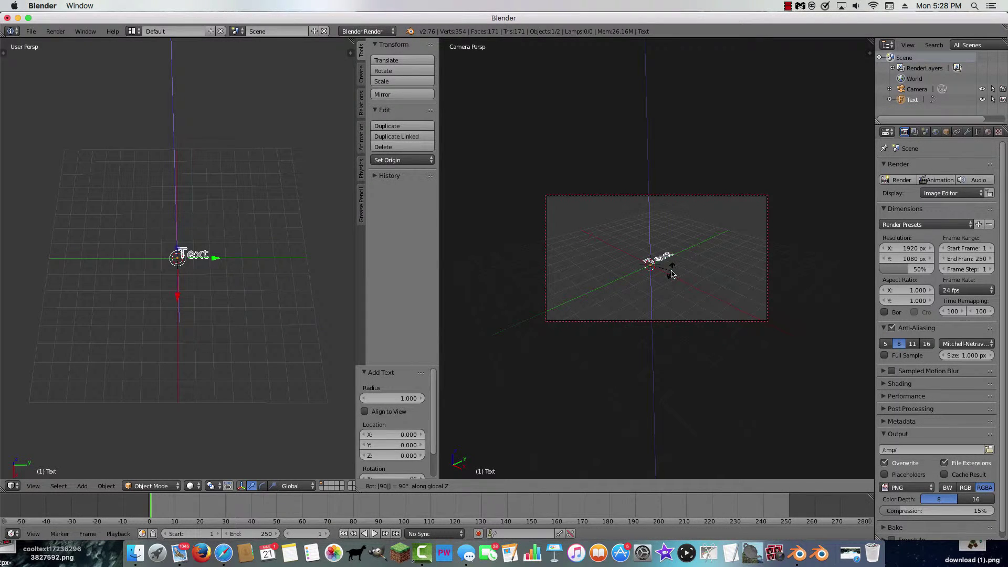
pyautogui.press('Return')
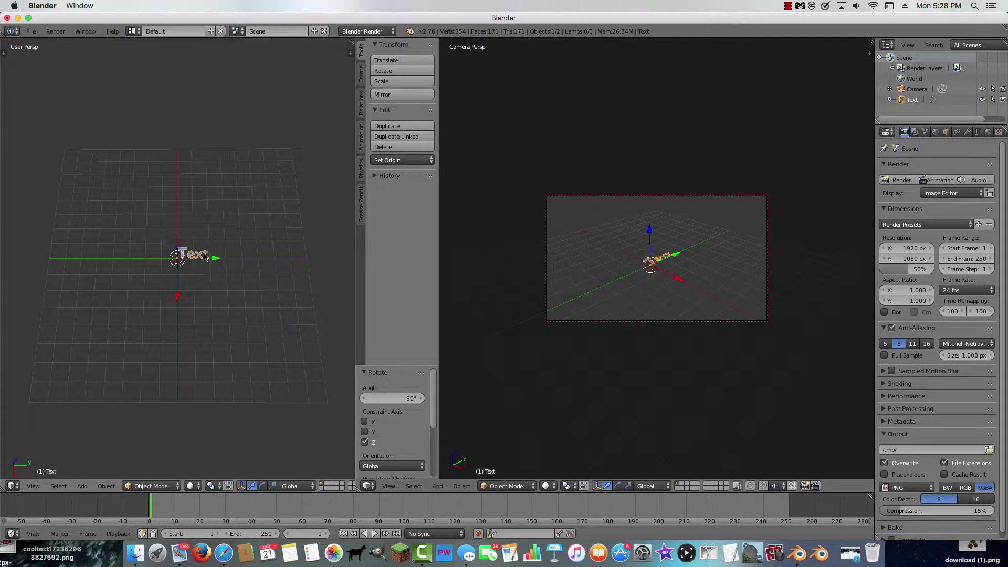
# Replace the default 'Text' wording with 'LeatherCow' in Edit Mode
pyautogui.press('Tab')
pyautogui.press('BackSpace')
pyautogui.press('BackSpace')
pyautogui.press('BackSpace')
pyautogui.press('BackSpace')
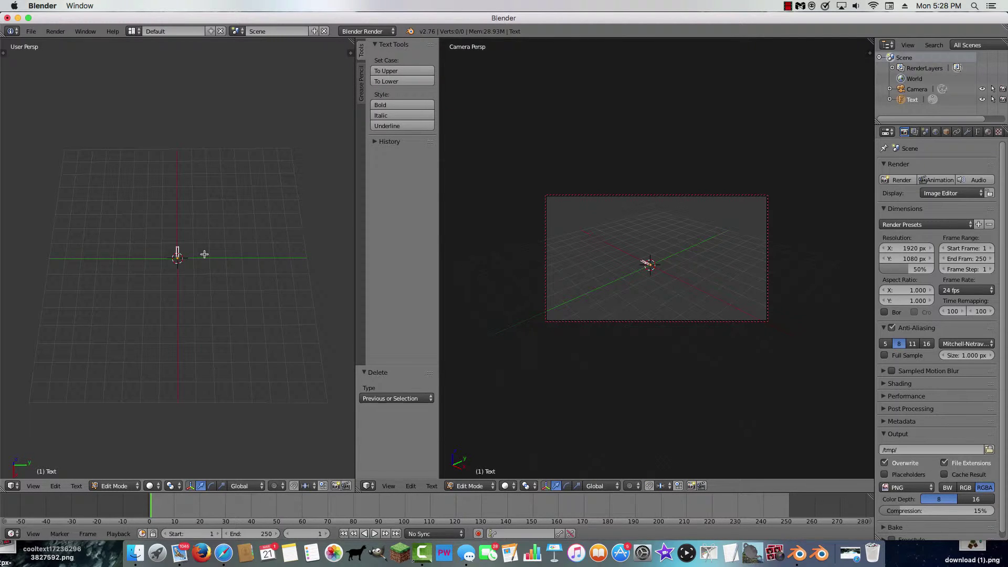
pyautogui.write('Ieather')
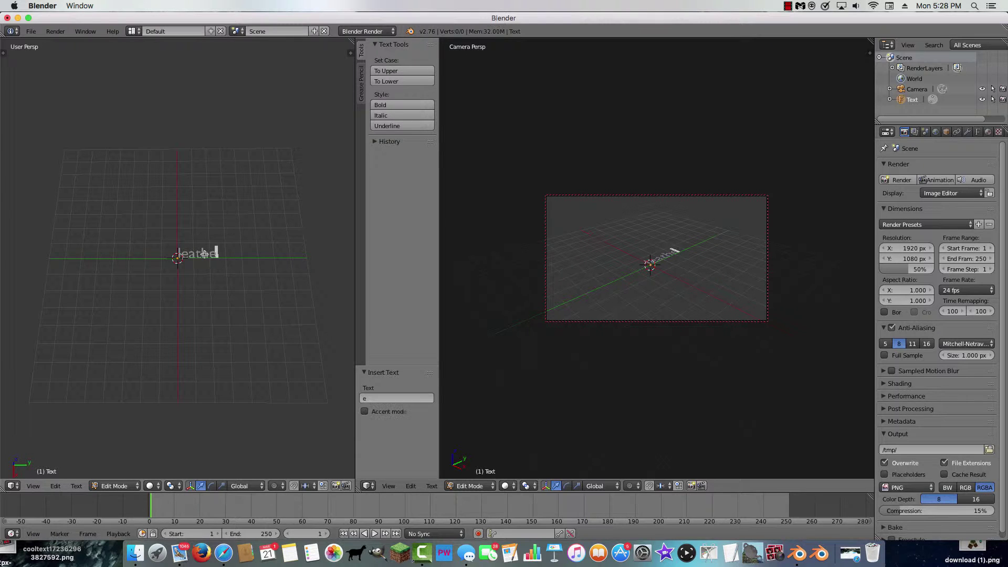
pyautogui.write('Cow')
pyautogui.press('Tab')
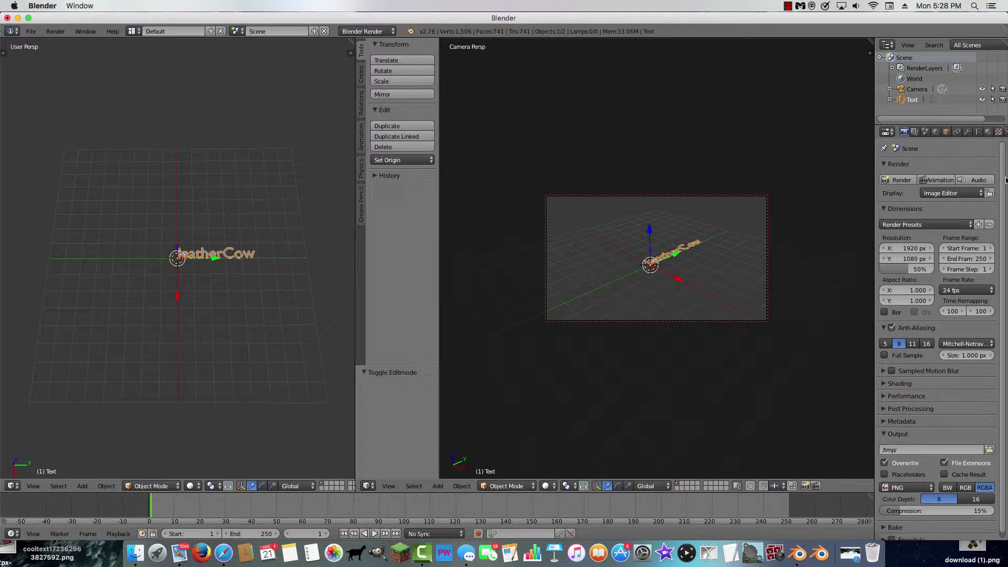
# Set the LeatherCow text's Geometry Extrude to 0.200 and orbit to inspect the letters
pyautogui.click(978, 133)
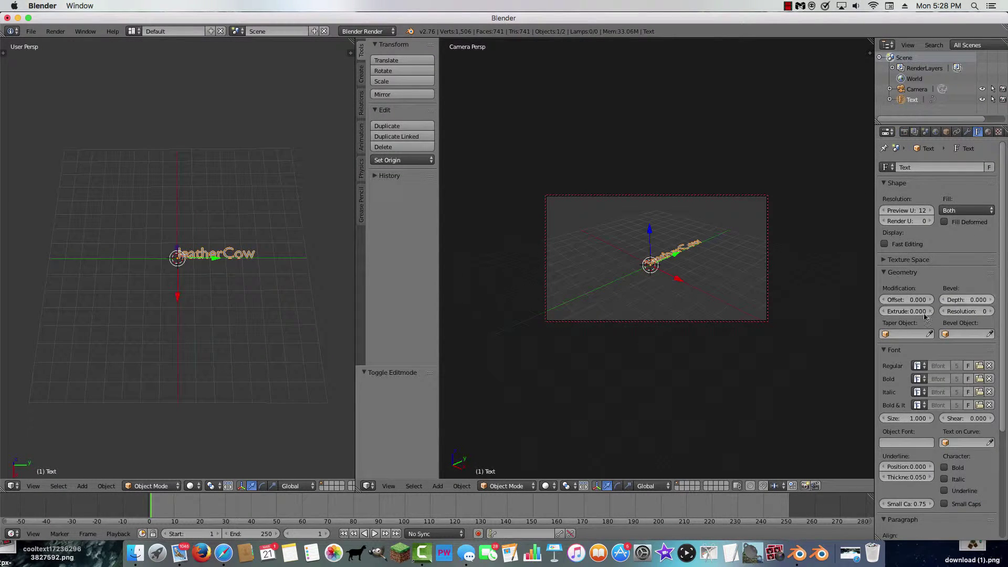
pyautogui.click(904, 312)
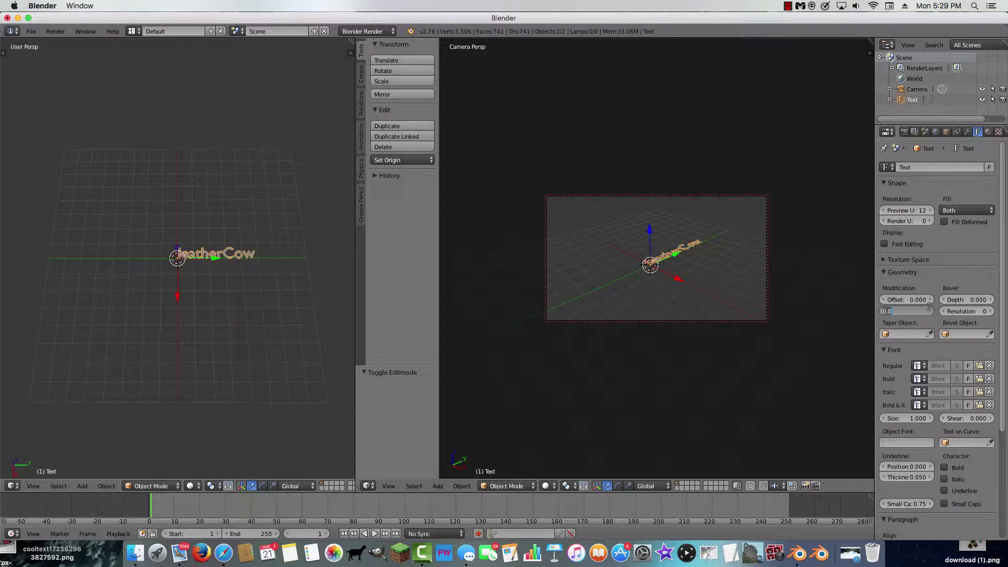
pyautogui.press('Return')
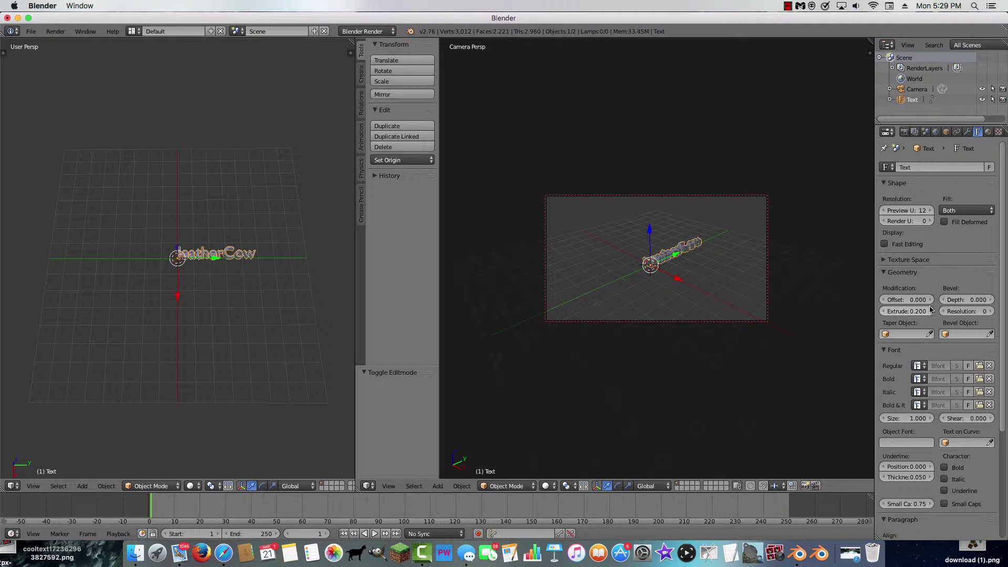
pyautogui.moveTo(281, 360); pyautogui.dragTo(350, 264, button='middle')
pyautogui.moveTo(260, 332); pyautogui.dragTo(231, 340, button='middle')
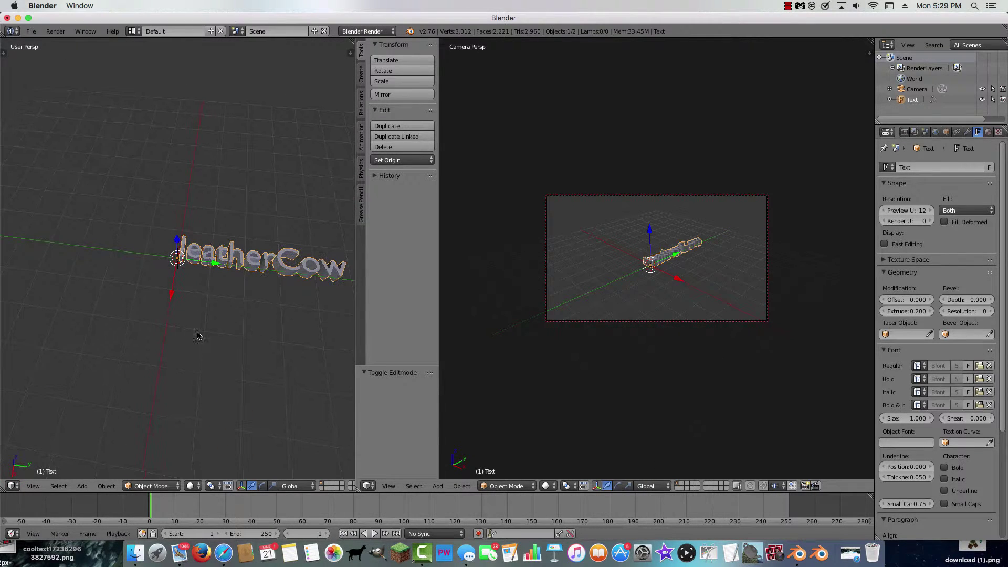
# Open User Preferences and enable GPU Mipmap Generation
pyautogui.click(31, 32)
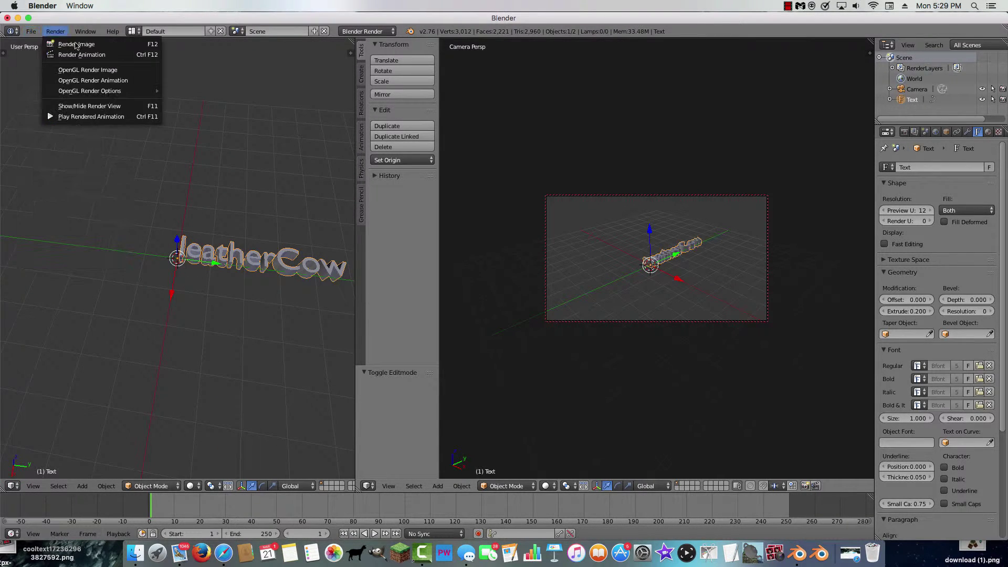
pyautogui.click(35, 33)
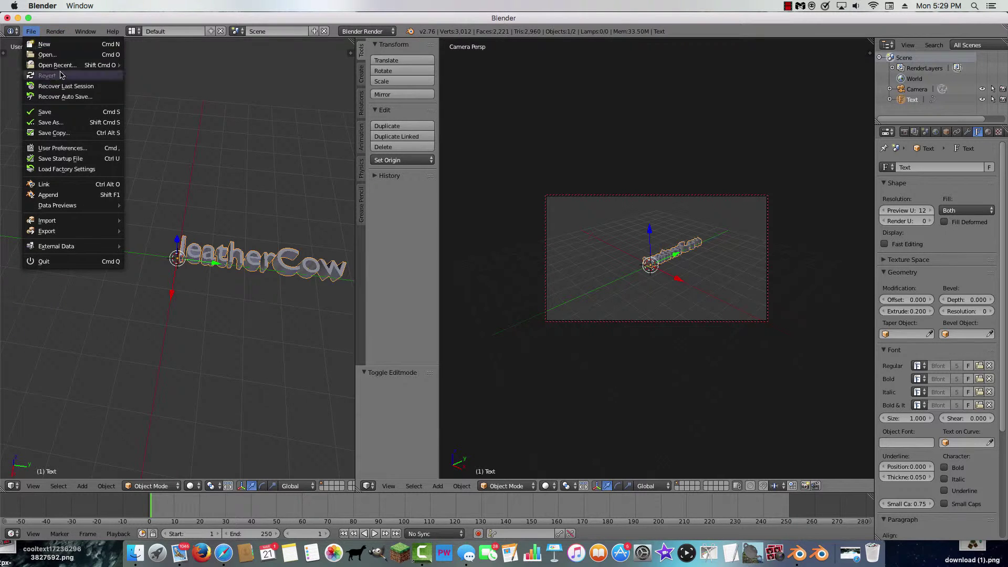
pyautogui.click(87, 150)
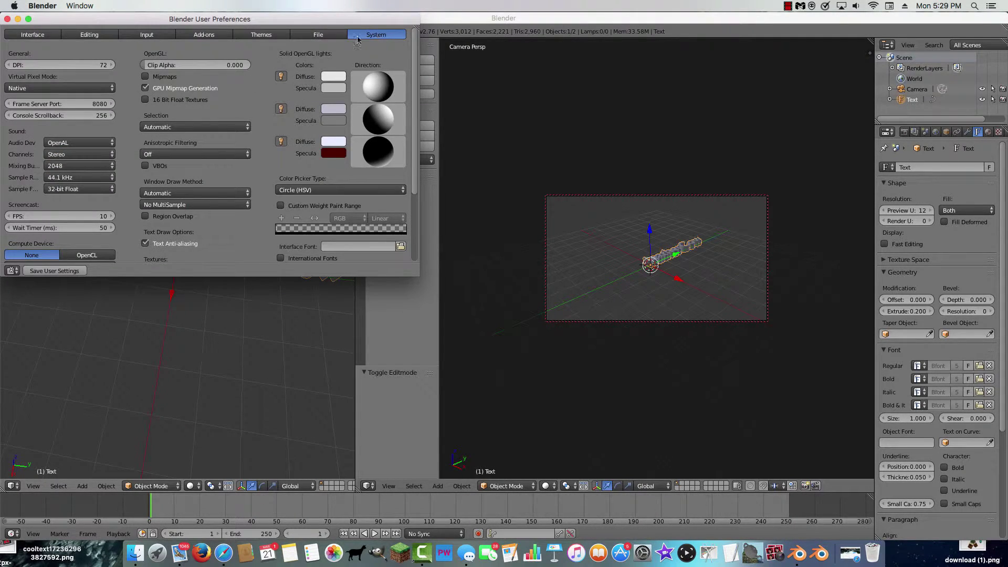
pyautogui.click(145, 88)
# Enable Emulate 3 Button Mouse, disable Continuous Grab, and save the user settings
pyautogui.click(26, 34)
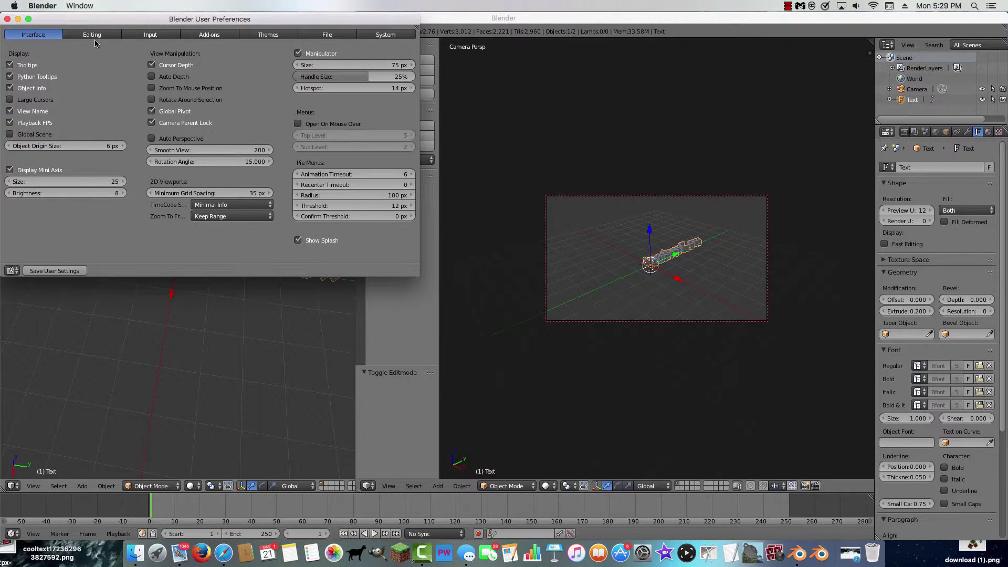
pyautogui.click(107, 35)
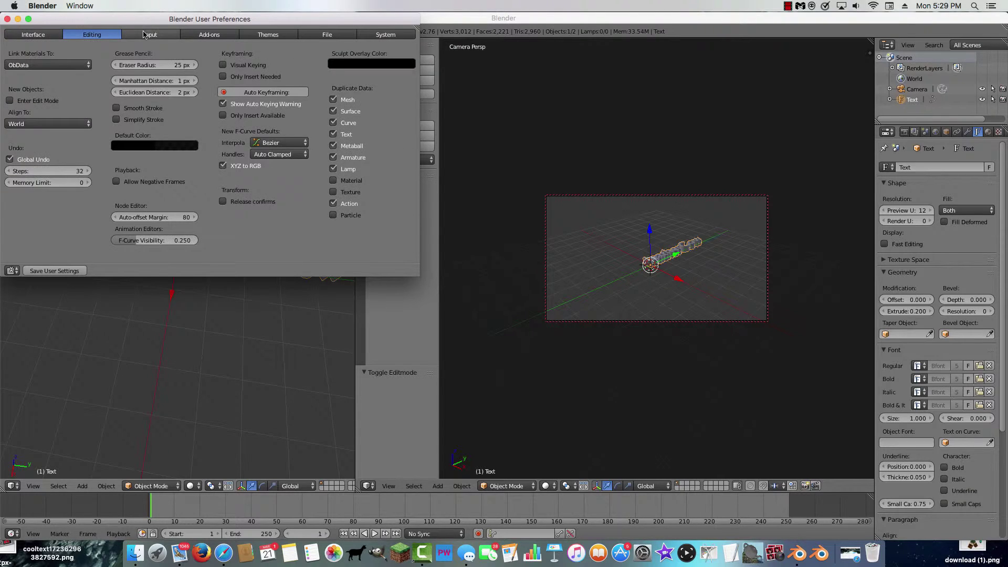
pyautogui.click(149, 34)
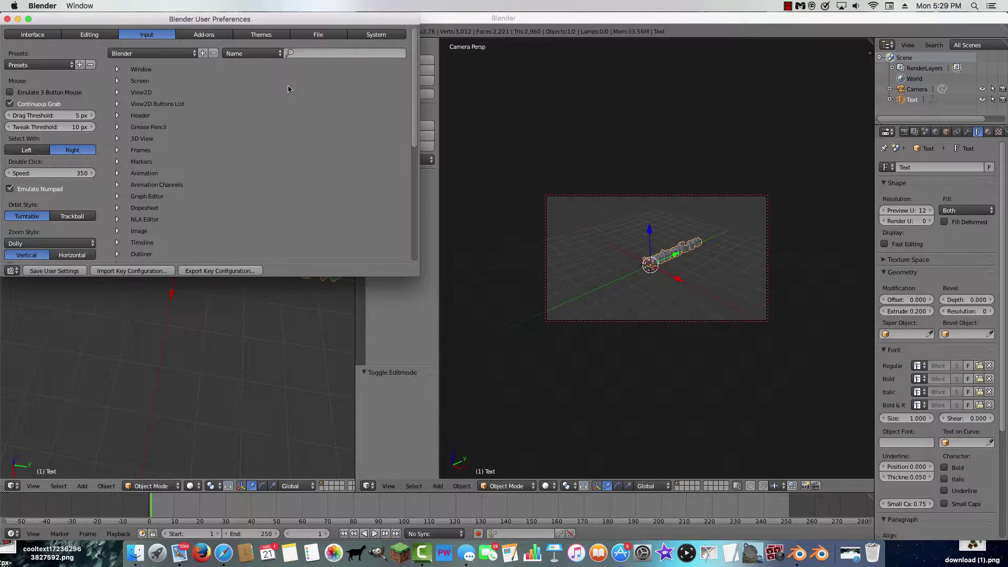
pyautogui.click(9, 92)
pyautogui.click(10, 104)
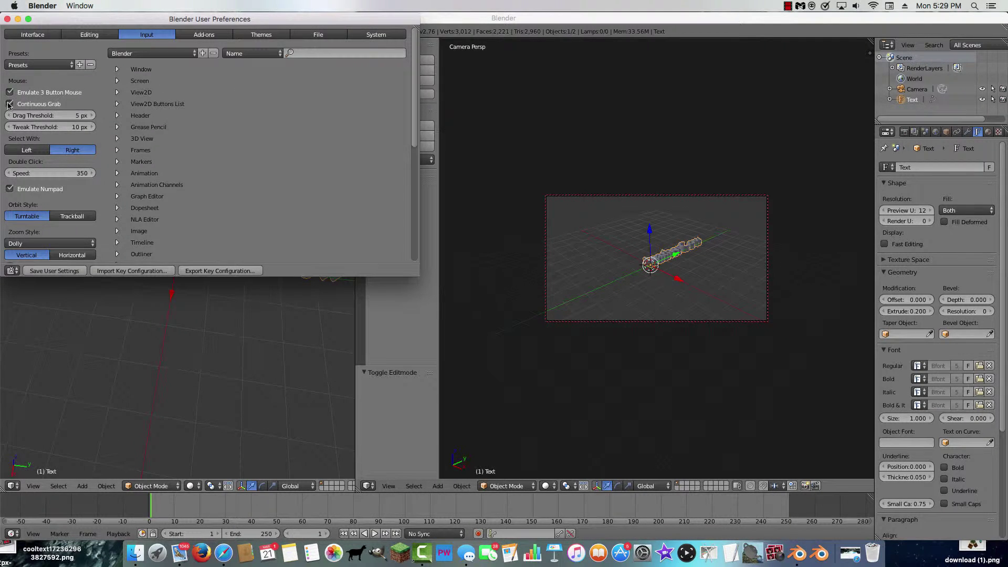
pyautogui.click(56, 274)
# Raise the LeatherCow text 0.258 along Z and shift it -2.432 along Y
pyautogui.click(7, 18)
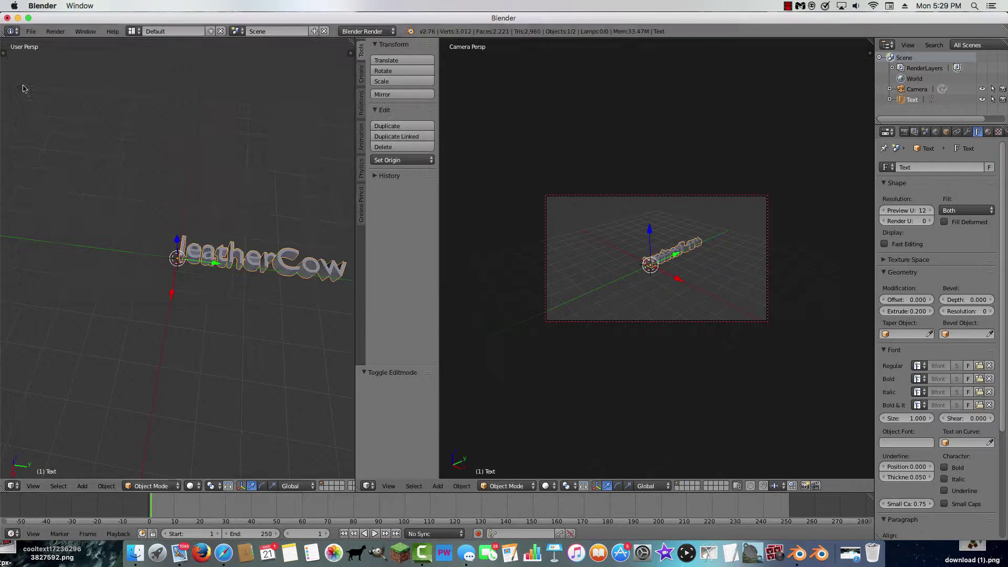
pyautogui.keyDown('alt'); pyautogui.moveTo(80, 244); pyautogui.dragTo(195, 277); pyautogui.keyUp('alt')
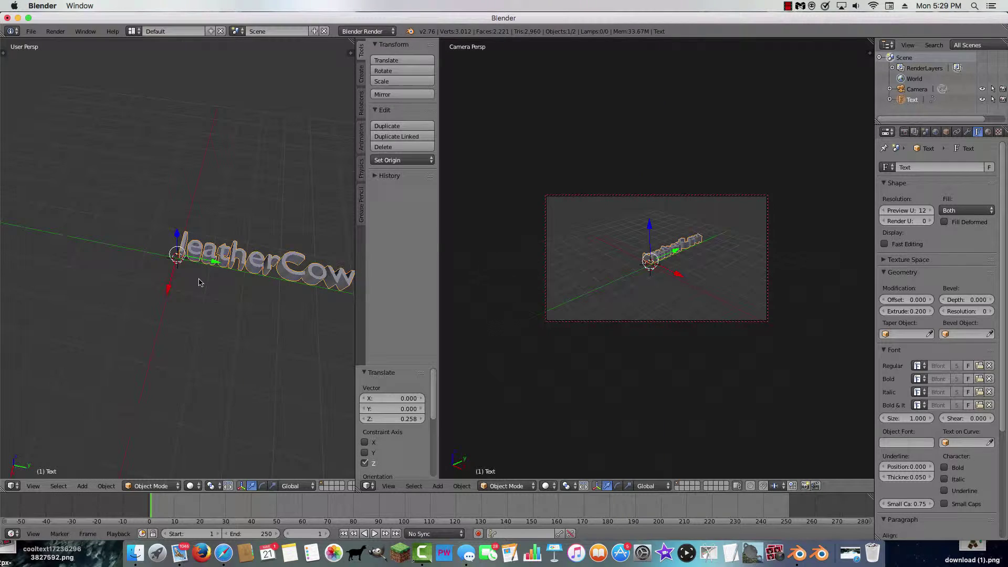
pyautogui.moveTo(258, 337); pyautogui.dragTo(224, 267, button='middle')
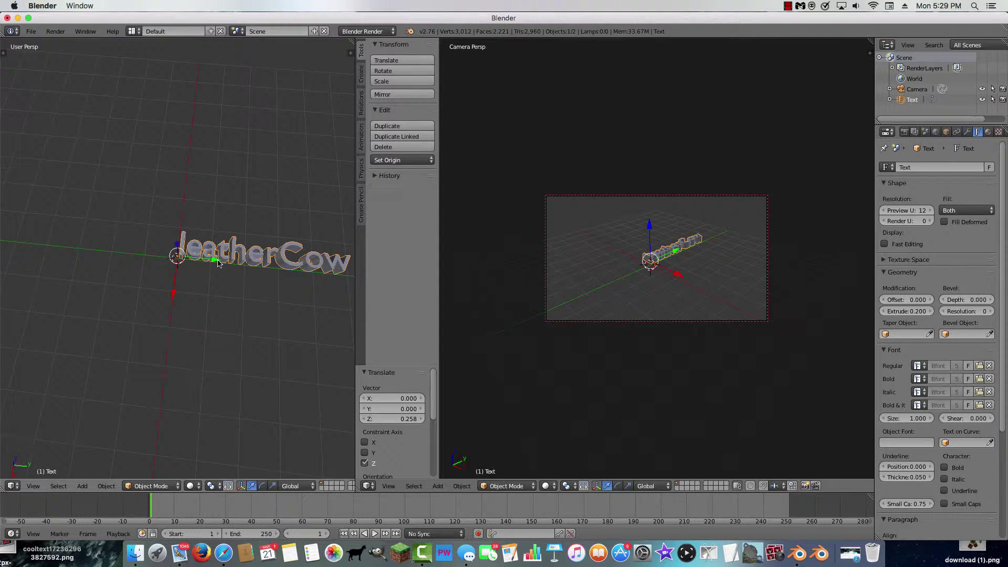
pyautogui.moveTo(215, 261); pyautogui.dragTo(129, 252)
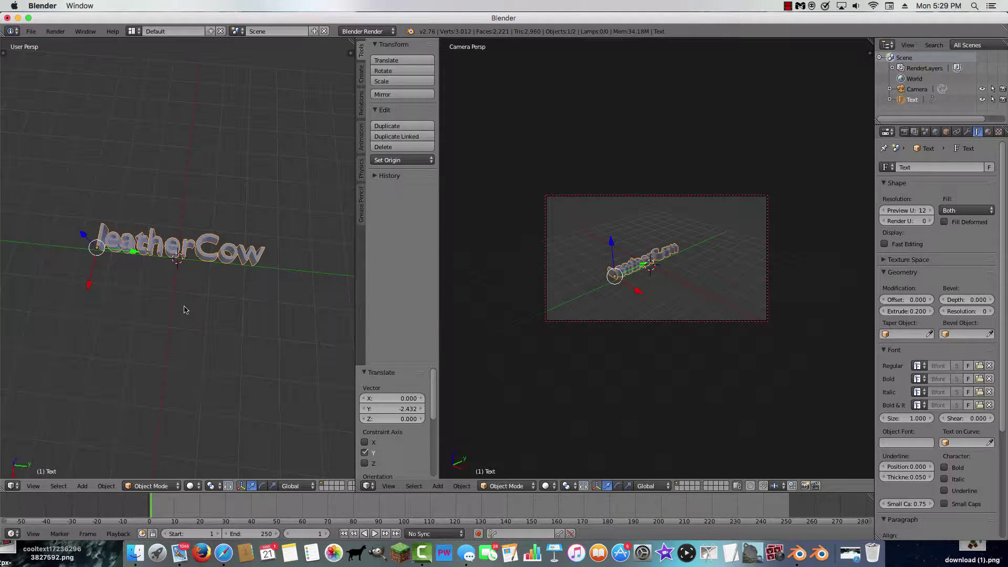
pyautogui.moveTo(183, 310); pyautogui.dragTo(200, 331, button='middle')
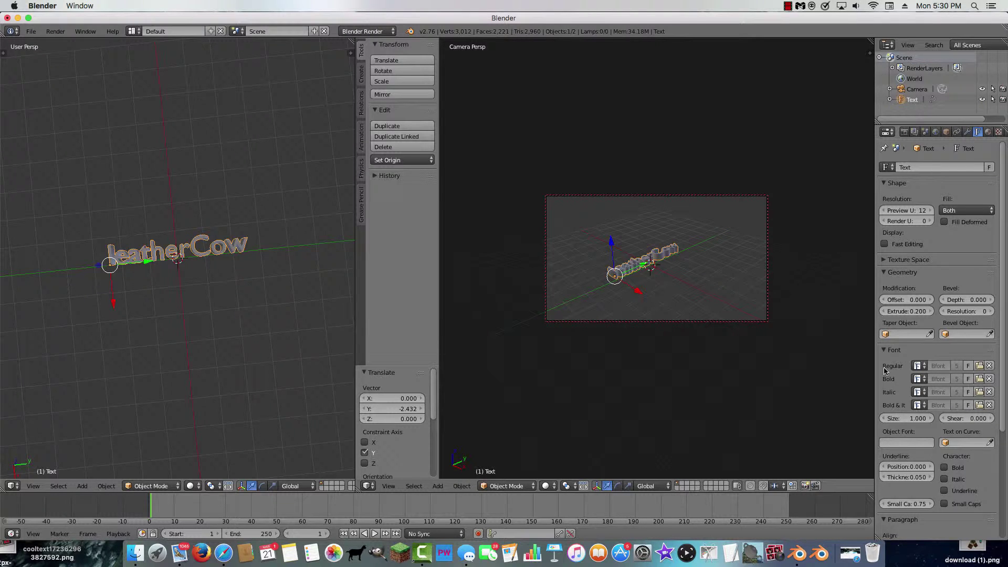
# Load the 04B_30.TTF pixel font from /Applications/04b_30/ as the regular font
pyautogui.click(980, 367)
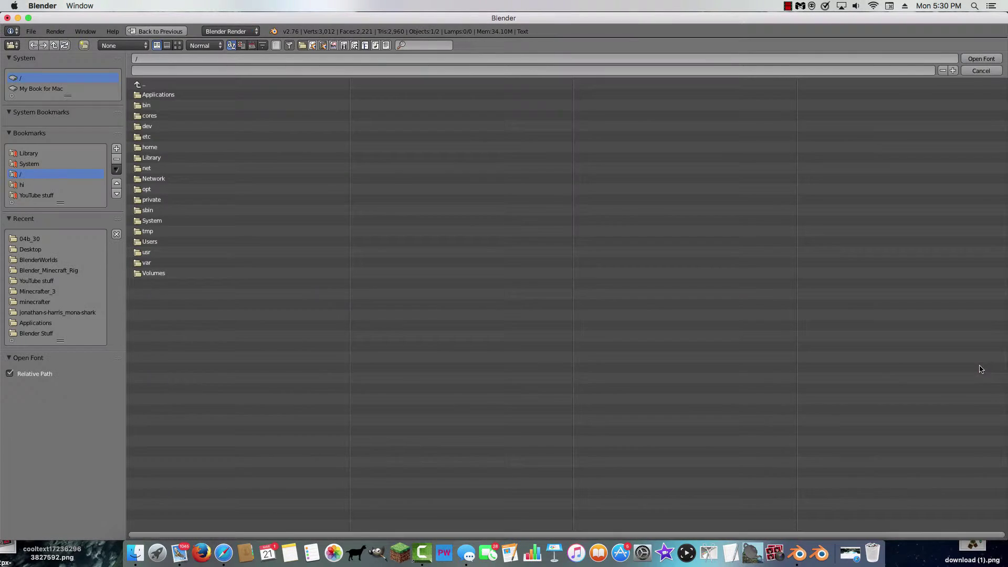
pyautogui.click(187, 96)
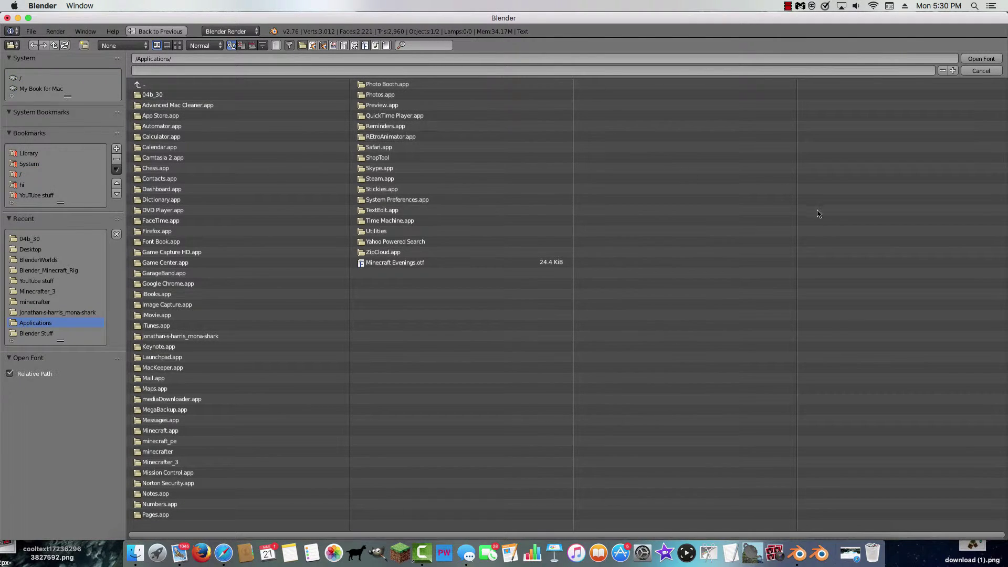
pyautogui.click(240, 95)
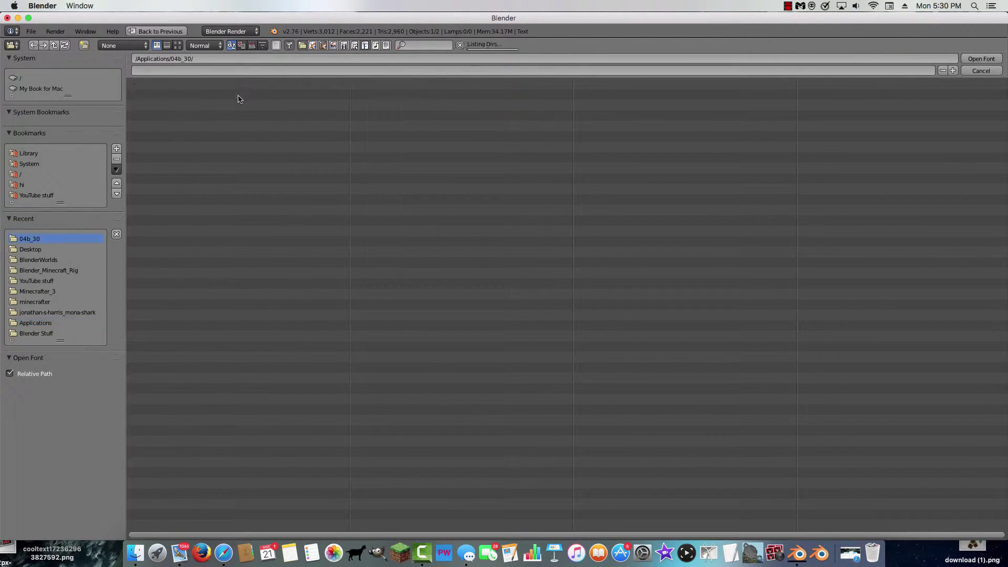
pyautogui.click(241, 95)
pyautogui.click(993, 62)
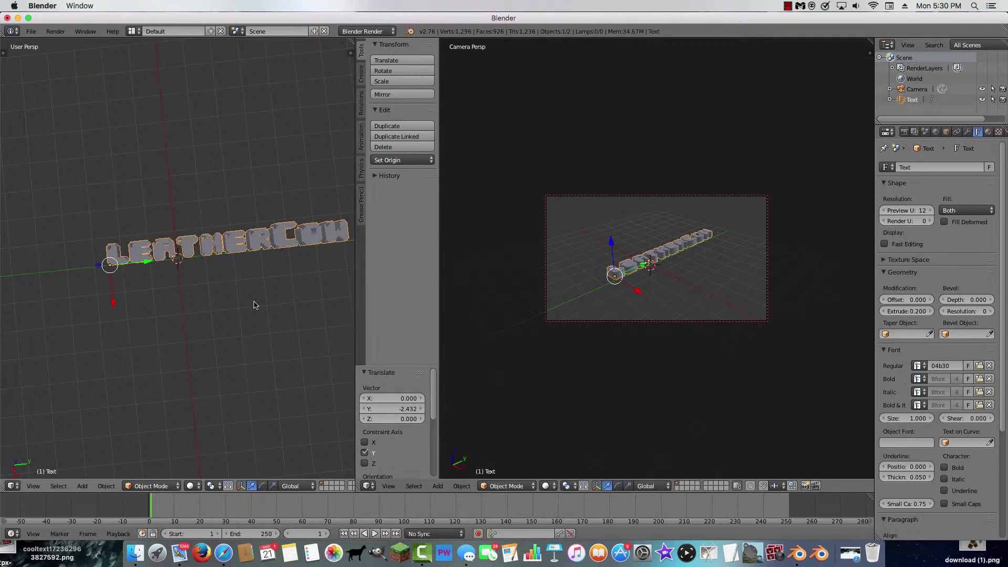
# Move the LEATHERCOW text a further -0.830 along Y
pyautogui.moveTo(254, 305); pyautogui.dragTo(244, 304, button='middle')
pyautogui.moveTo(146, 257); pyautogui.dragTo(120, 257)
pyautogui.moveTo(214, 291)
pyautogui.mouseDown(button='middle')
pyautogui.moveTo(219, 185)
pyautogui.moveTo(218, 285)
pyautogui.mouseUp(button='middle')
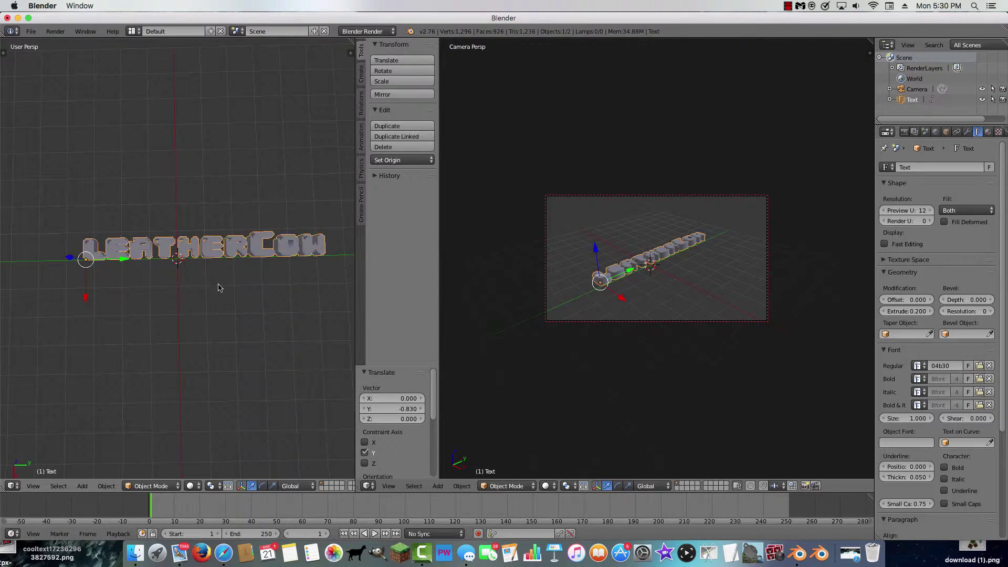
# Add a new material, Material.001, to the LeatherCow text with a bright red diffuse colour
pyautogui.click(988, 132)
pyautogui.click(914, 203)
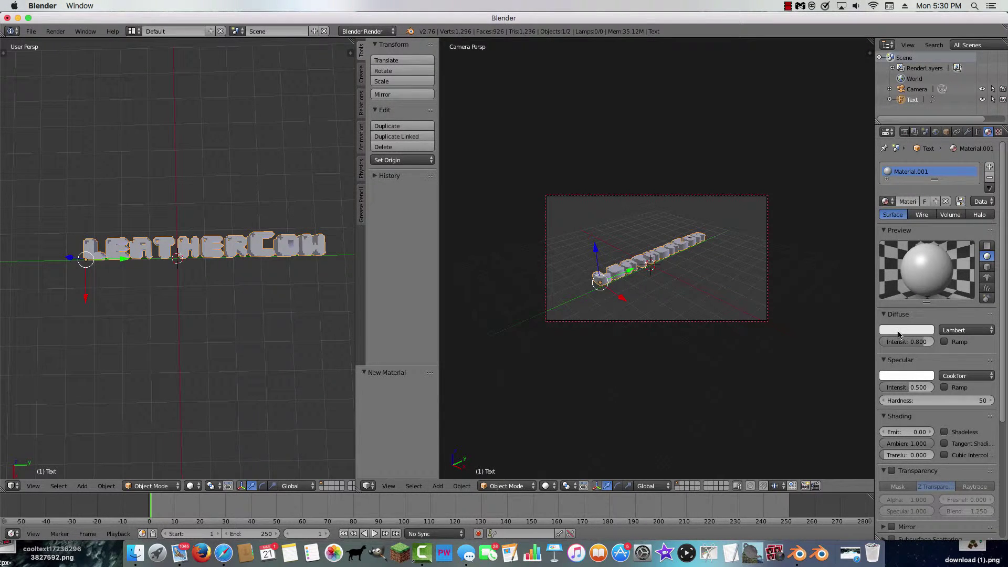
pyautogui.click(899, 334)
pyautogui.moveTo(877, 226); pyautogui.dragTo(934, 158)
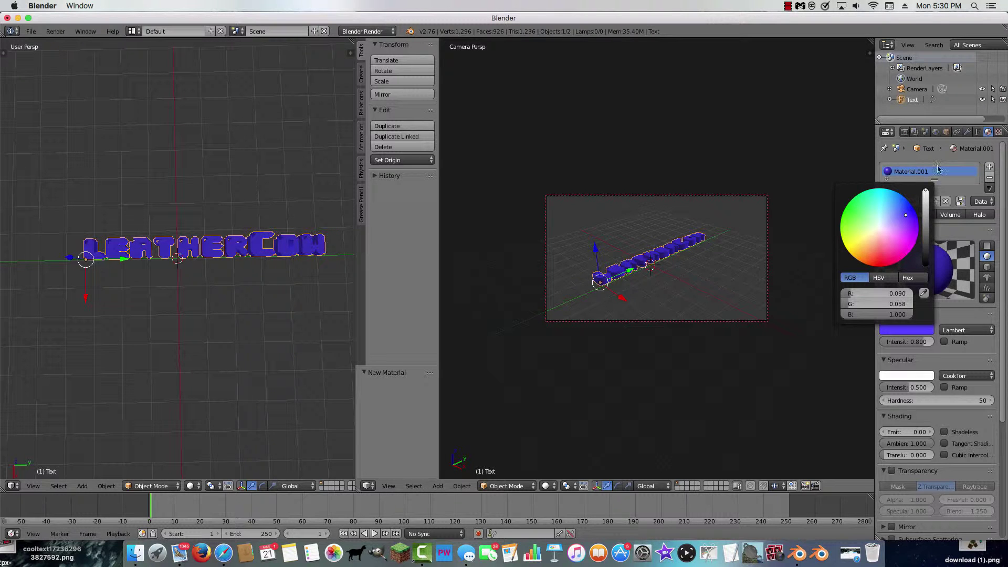
pyautogui.moveTo(914, 215)
pyautogui.mouseDown()
pyautogui.moveTo(912, 240)
pyautogui.moveTo(883, 263)
pyautogui.moveTo(843, 235)
pyautogui.moveTo(845, 250)
pyautogui.moveTo(900, 255)
pyautogui.moveTo(883, 265)
pyautogui.moveTo(881, 257)
pyautogui.mouseUp()
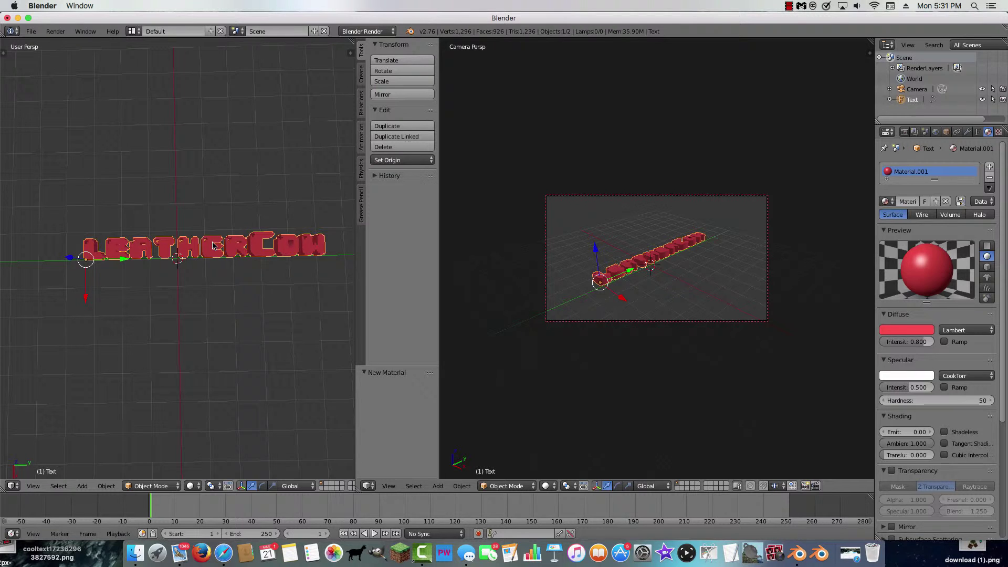
# Stand the LeatherCow text upright with a 75° rotation about the Y axis
pyautogui.press('r')
pyautogui.press('x')
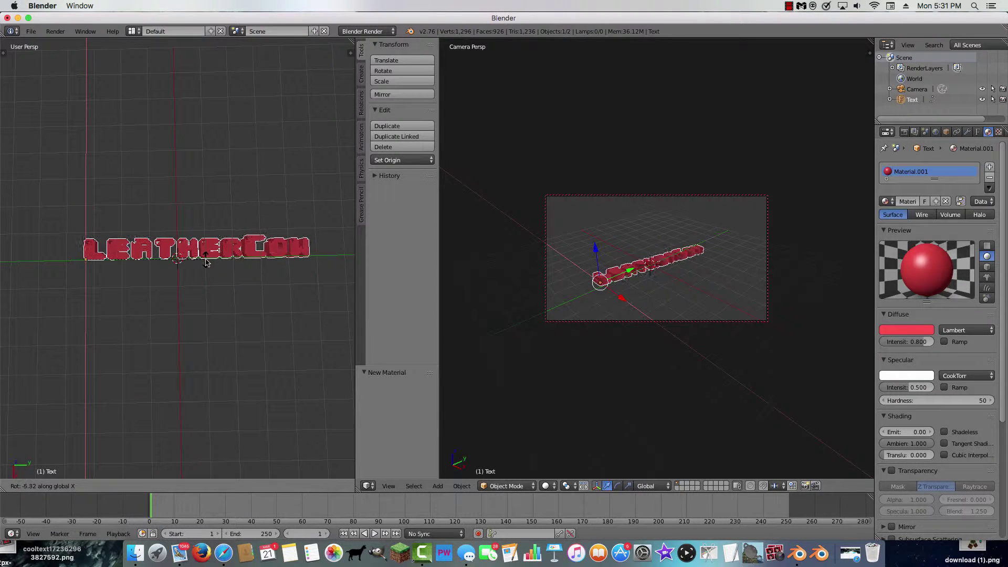
pyautogui.rightClick(206, 263)
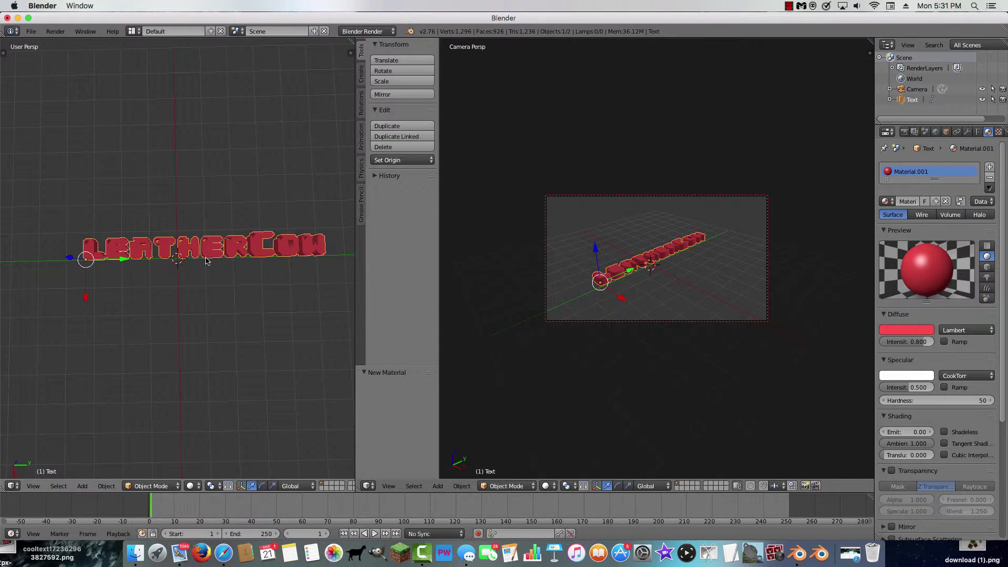
pyautogui.press('r')
pyautogui.press('y')
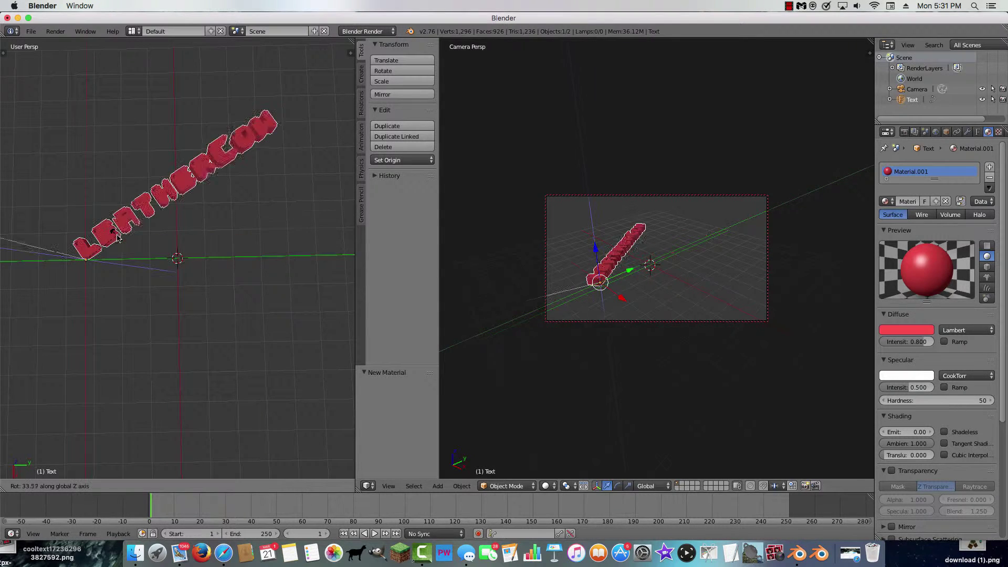
pyautogui.press('z')
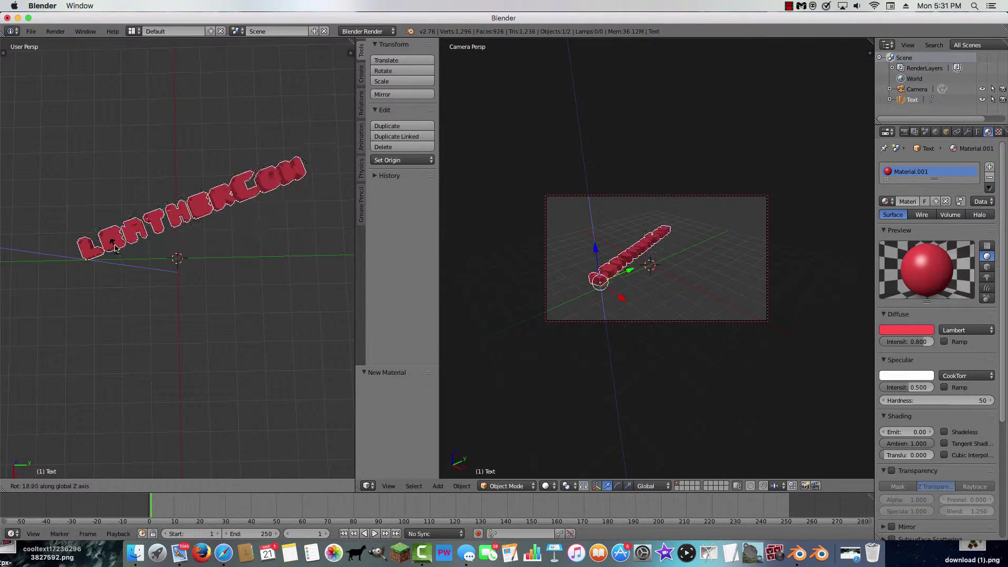
pyautogui.press('Escape')
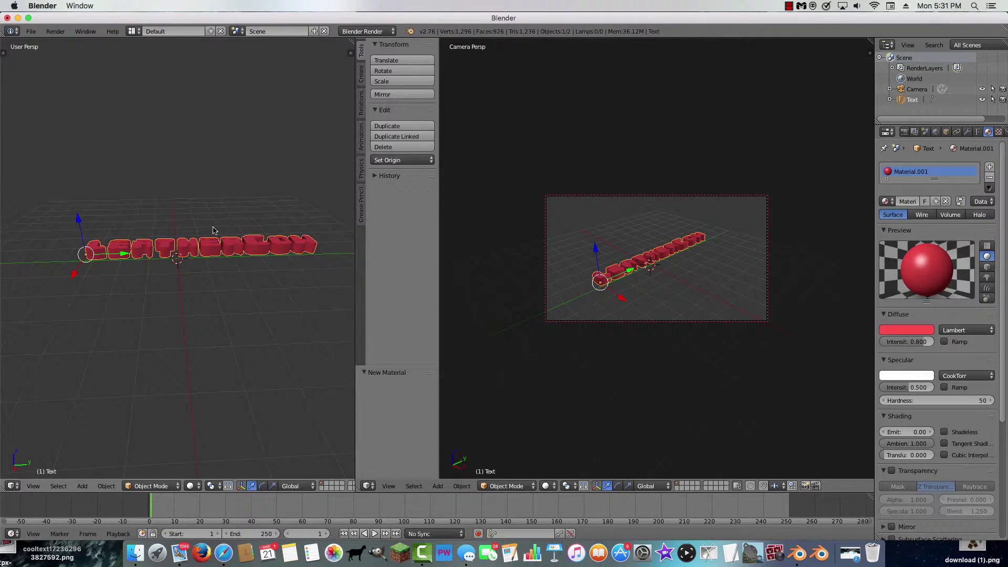
pyautogui.press('r')
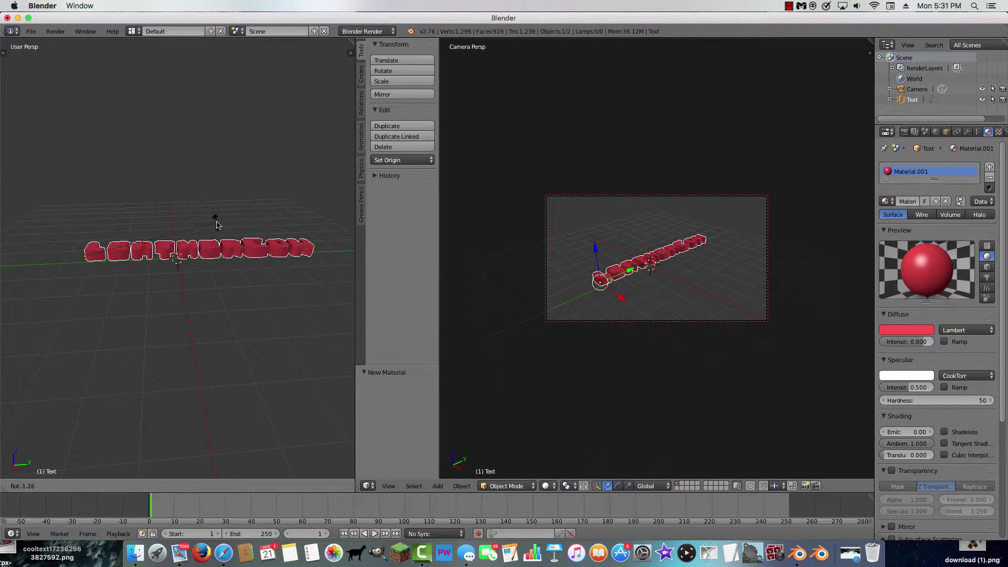
pyautogui.press('y')
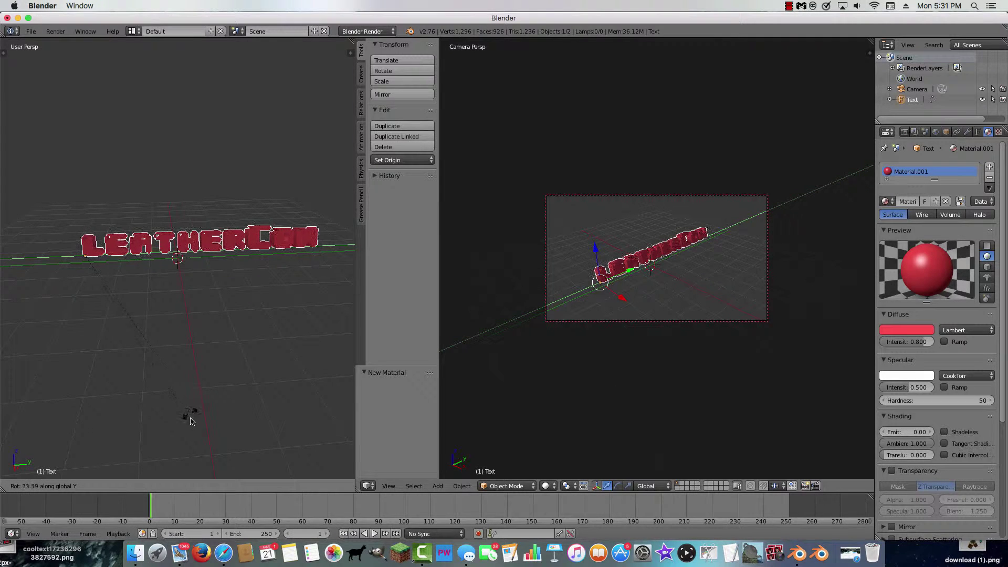
pyautogui.click(198, 449)
pyautogui.moveTo(200, 411); pyautogui.dragTo(151, 247, button='middle')
# Lower the text slightly along Z and tilt it a further 9.875° about Y
pyautogui.press('g')
pyautogui.press('z')
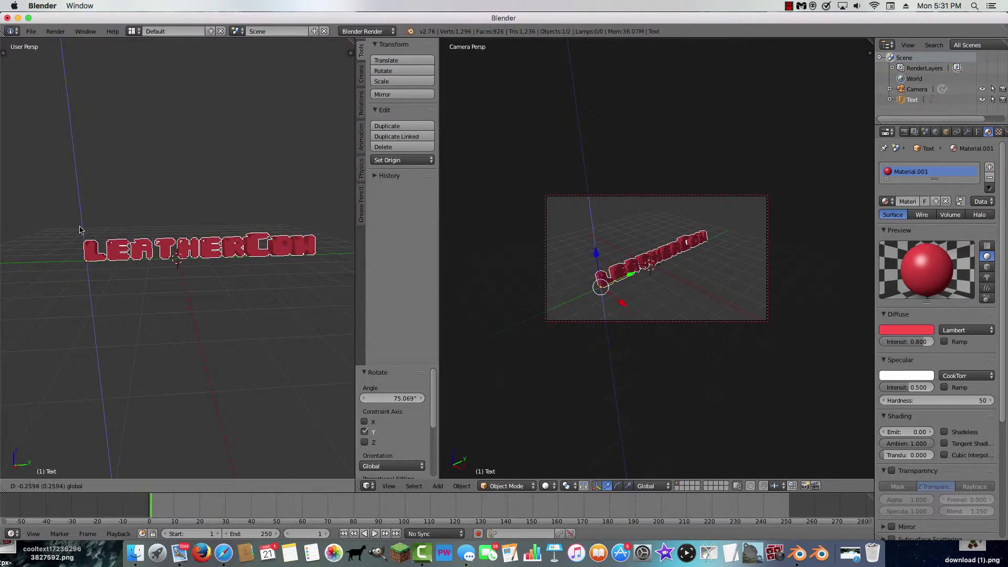
pyautogui.click(179, 261)
pyautogui.press('r')
pyautogui.press('y')
pyautogui.click(177, 272)
# Bring the view round to face the text and select the camera
pyautogui.moveTo(198, 297)
pyautogui.mouseDown(button='middle')
pyautogui.moveTo(210, 227)
pyautogui.moveTo(194, 329)
pyautogui.mouseUp(button='middle')
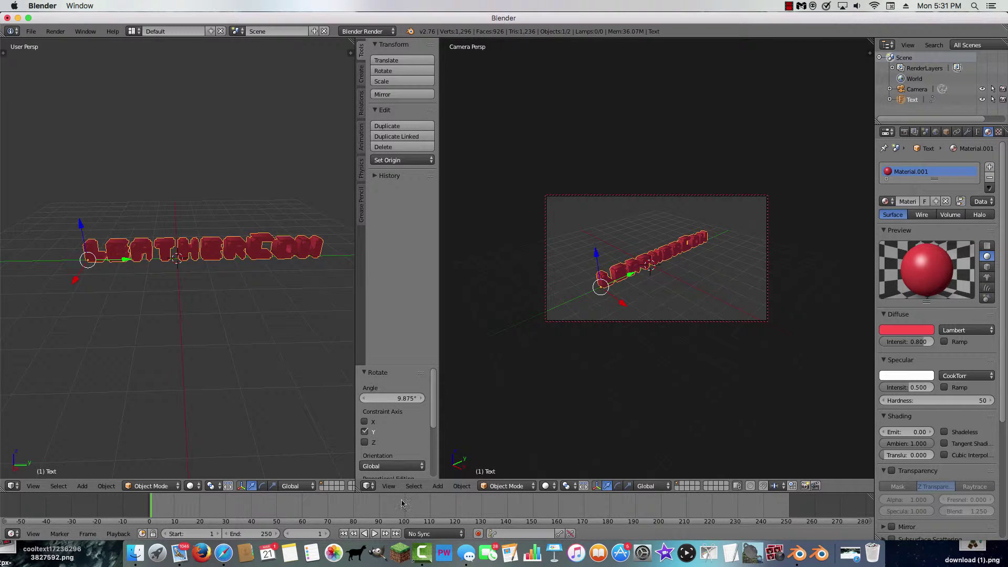
pyautogui.scroll(-8, 310, 308)
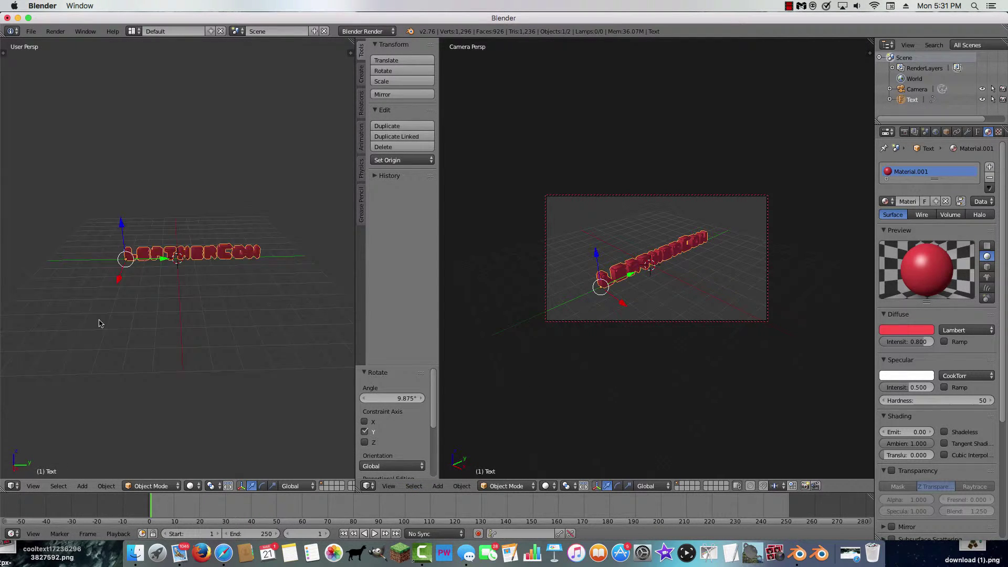
pyautogui.scroll(3, 117, 243)
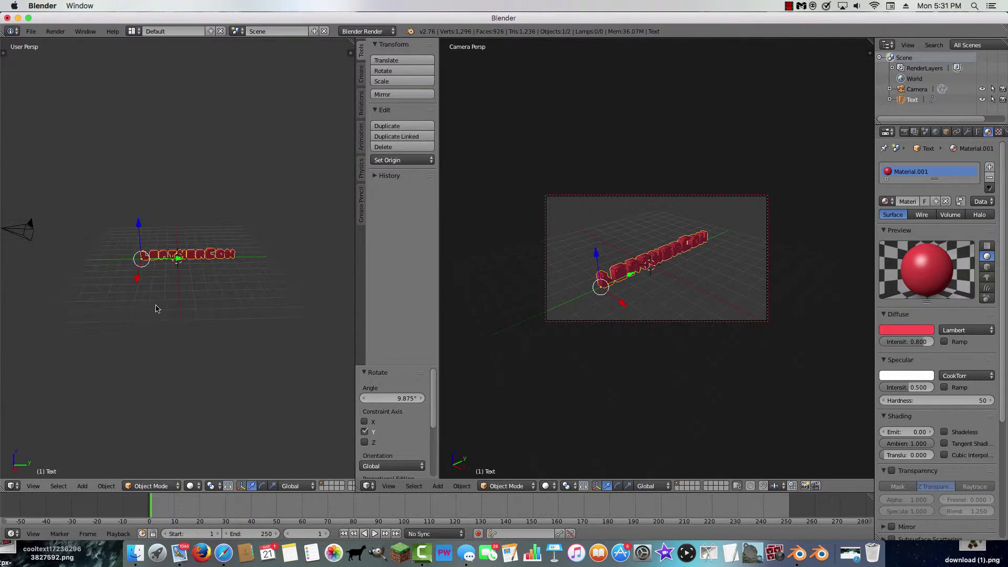
pyautogui.hscroll(-3, 180, 313)
pyautogui.rightClick(90, 261)
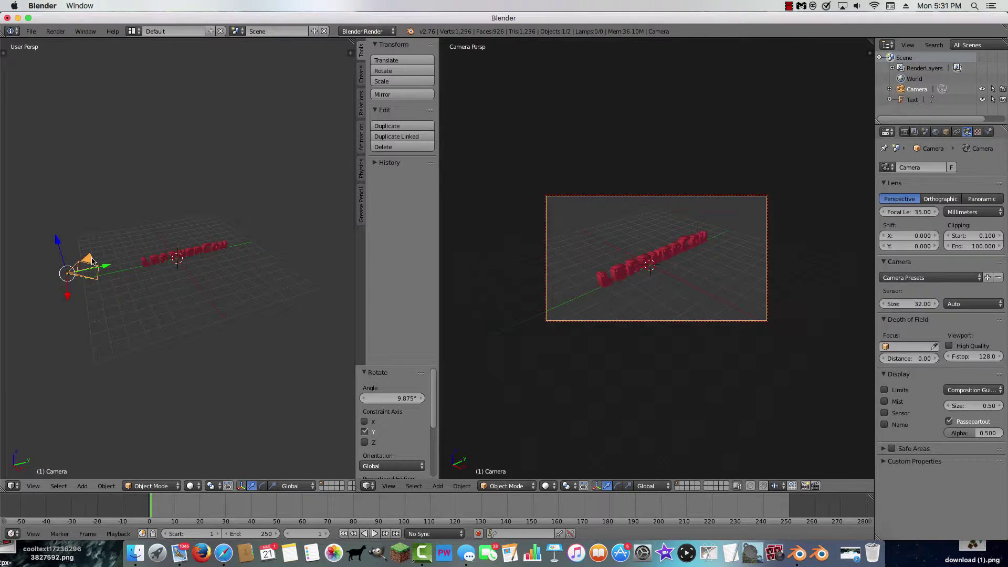
# Insert a Visual LocRotScale keyframe for the camera at frame 1
pyautogui.click(106, 486)
pyautogui.moveTo(145, 381)
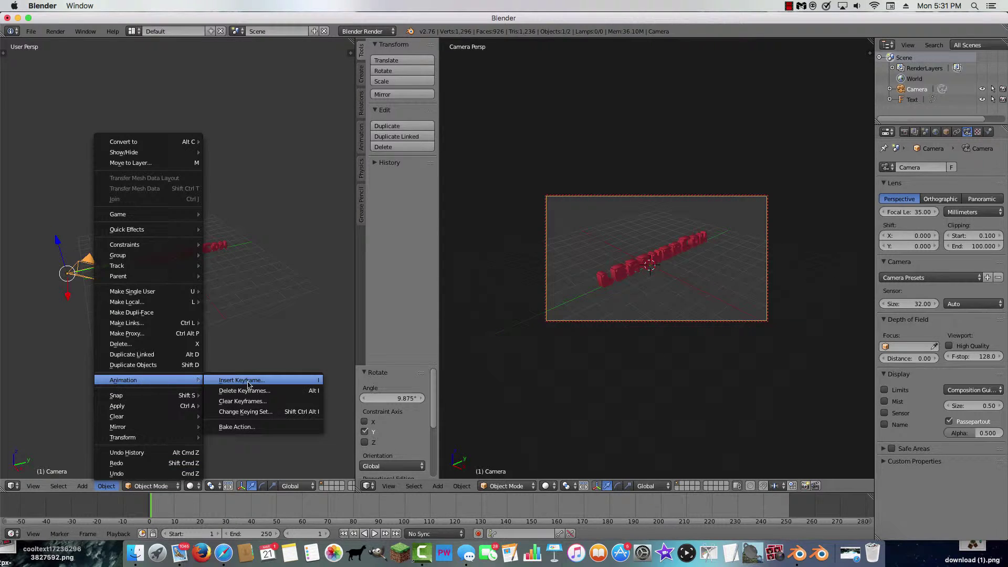
pyautogui.click(255, 384)
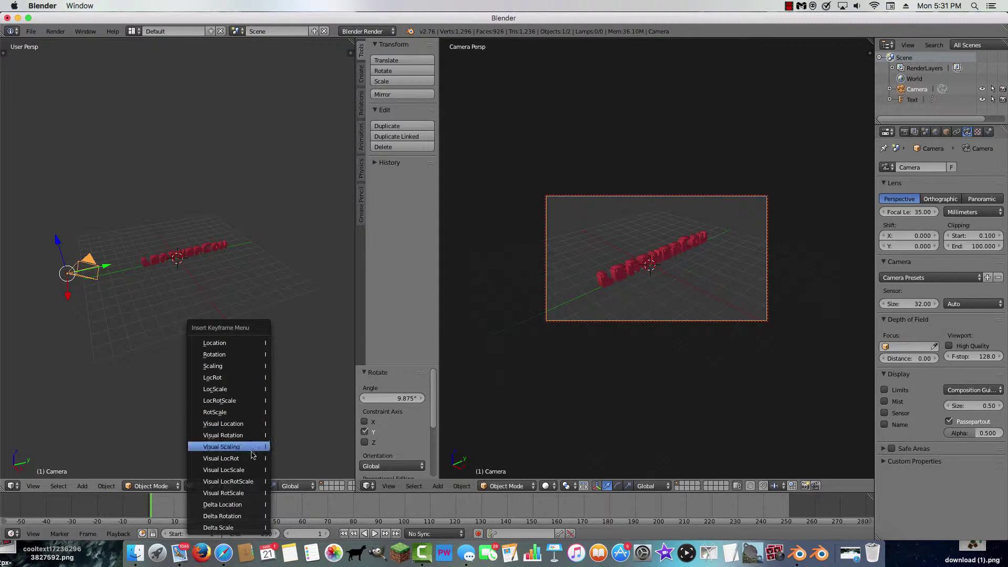
pyautogui.click(253, 482)
# Re-insert the camera's Visual LocRotScale keyframe and start animation playback with Alt+A
pyautogui.click(106, 486)
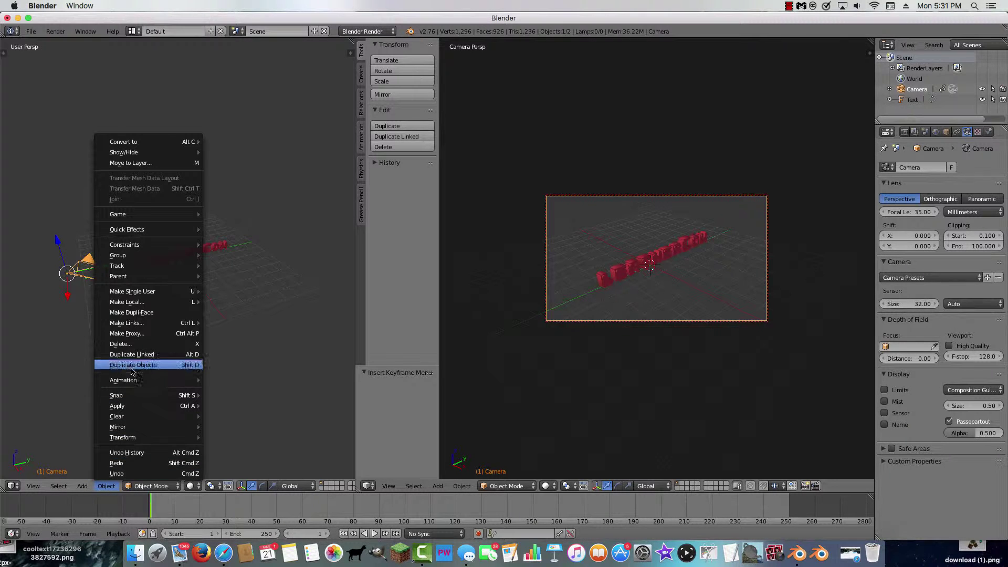
pyautogui.moveTo(151, 380)
pyautogui.click(237, 382)
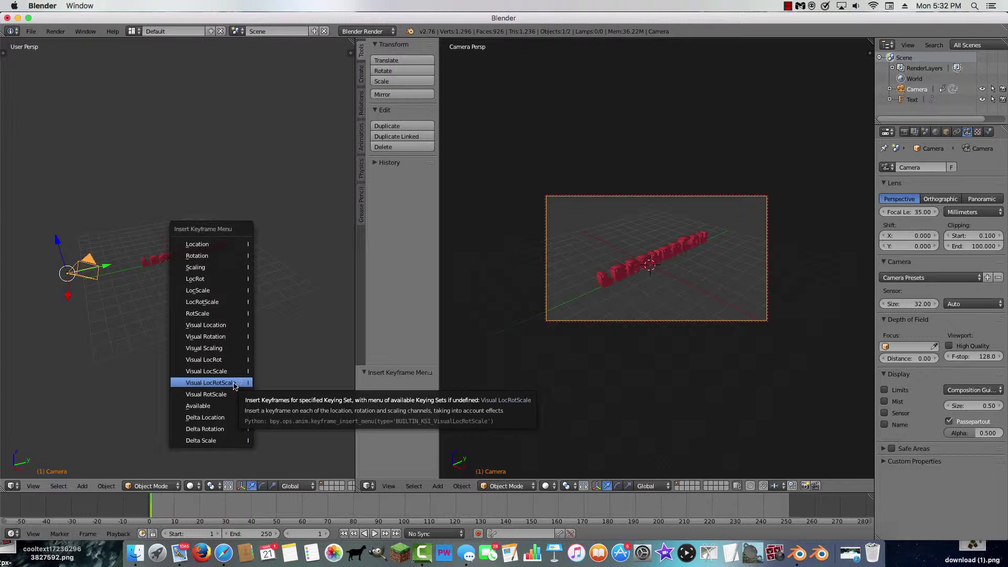
pyautogui.click(234, 386)
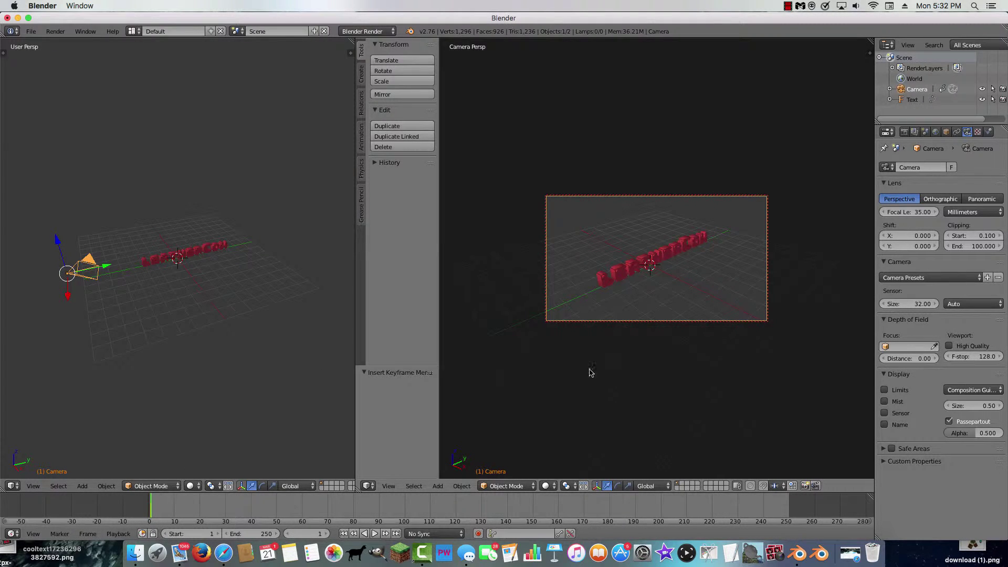
pyautogui.moveTo(671, 349); pyautogui.dragTo(604, 350, button='middle')
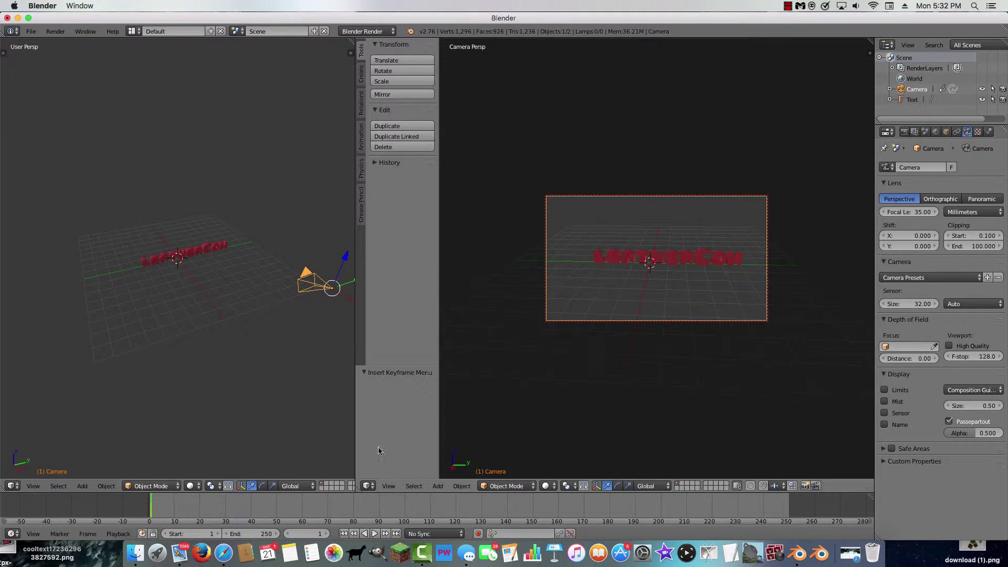
pyautogui.hotkey('alt', 'a')
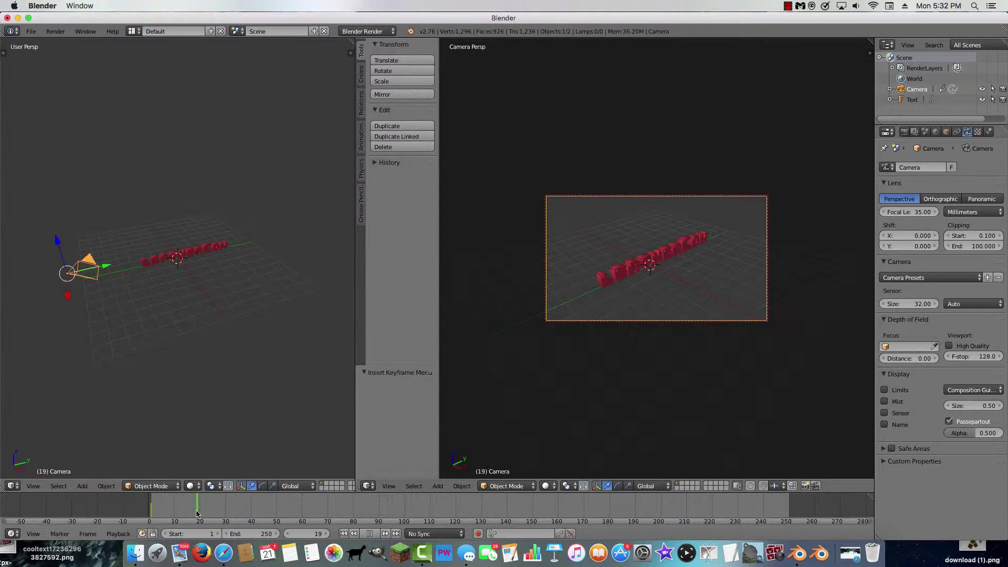
# Stop playback at frame 30 and move the camera close in front of the red text
pyautogui.hotkey('alt', 'a')
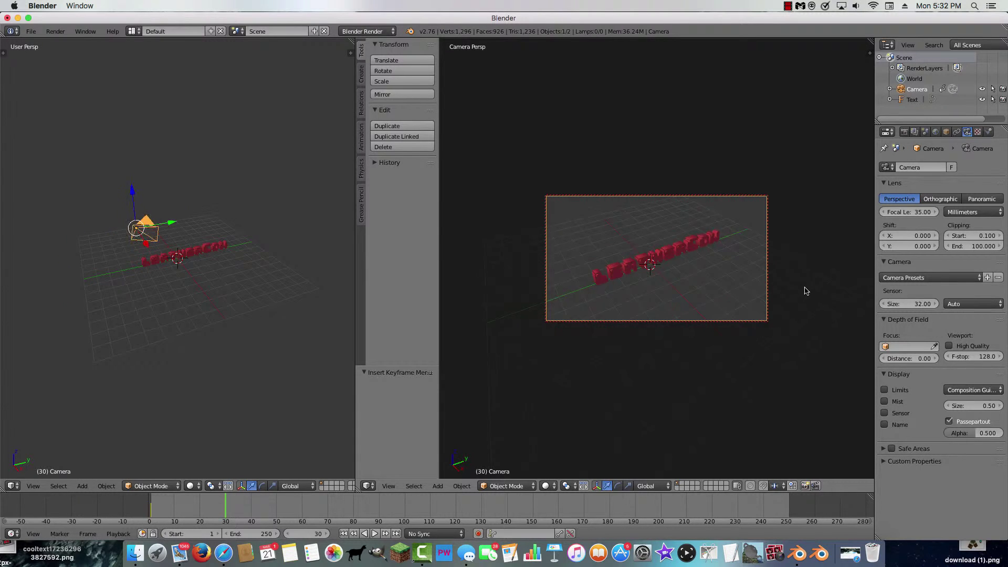
pyautogui.moveTo(767, 267); pyautogui.dragTo(744, 271, button='middle')
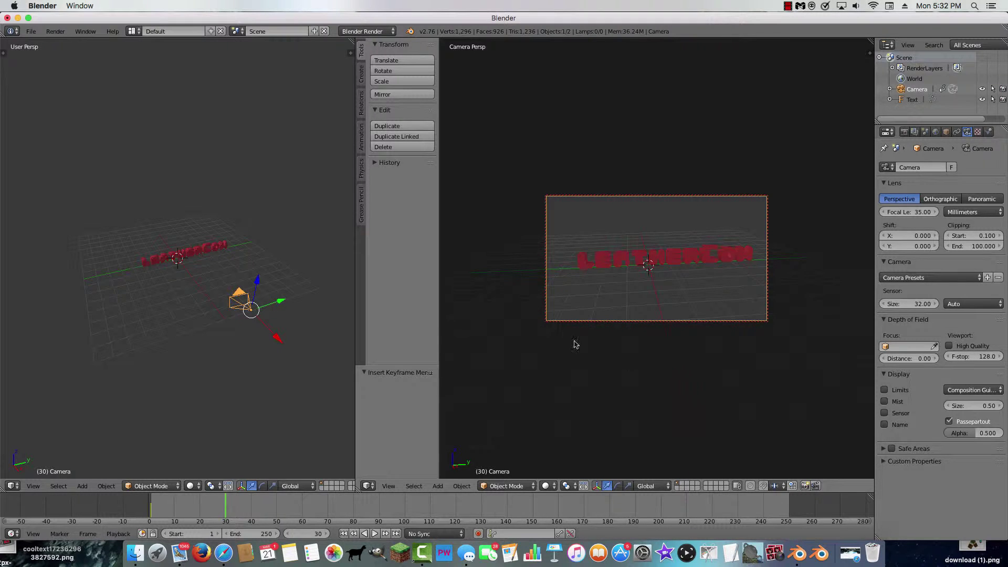
pyautogui.moveTo(667, 292); pyautogui.dragTo(674, 292, button='middle')
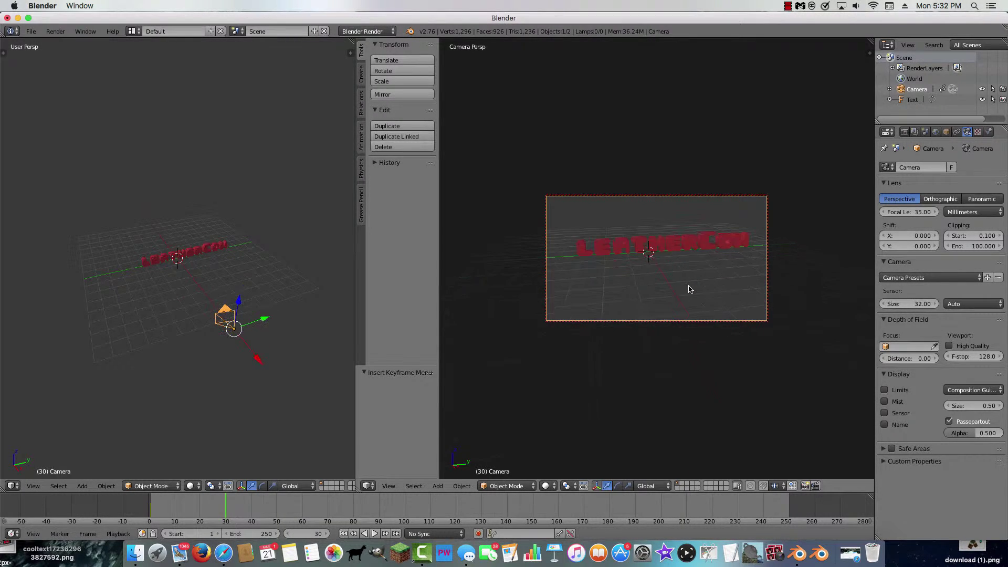
pyautogui.moveTo(690, 289)
pyautogui.mouseDown(button='middle')
pyautogui.moveTo(608, 284)
pyautogui.moveTo(709, 279)
pyautogui.moveTo(717, 293)
pyautogui.moveTo(648, 285)
pyautogui.moveTo(685, 287)
pyautogui.mouseUp(button='middle')
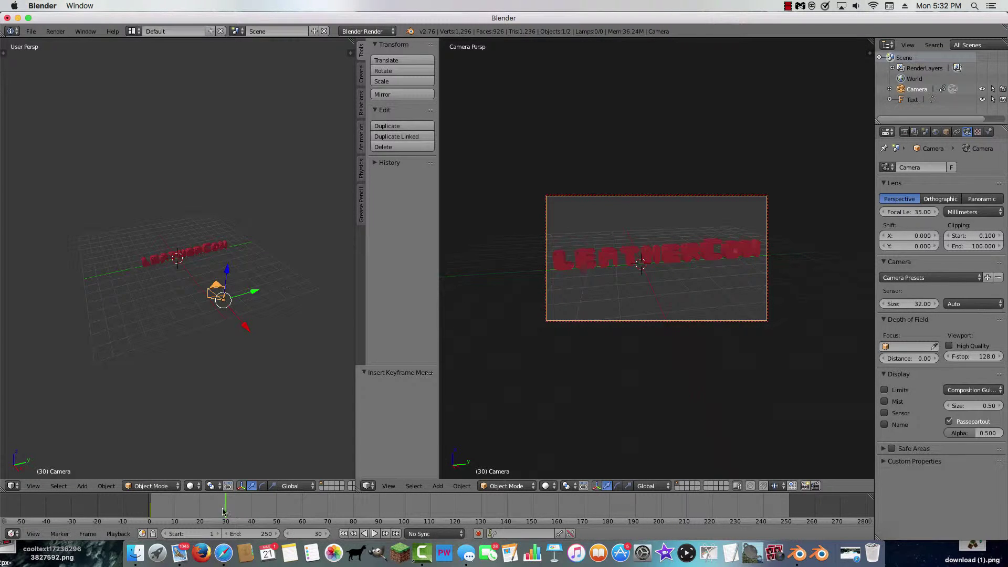
# Keyframe the camera's Visual LocRotScale at frame 30 and rewind to the timeline start
pyautogui.click(106, 485)
pyautogui.moveTo(141, 380)
pyautogui.click(237, 381)
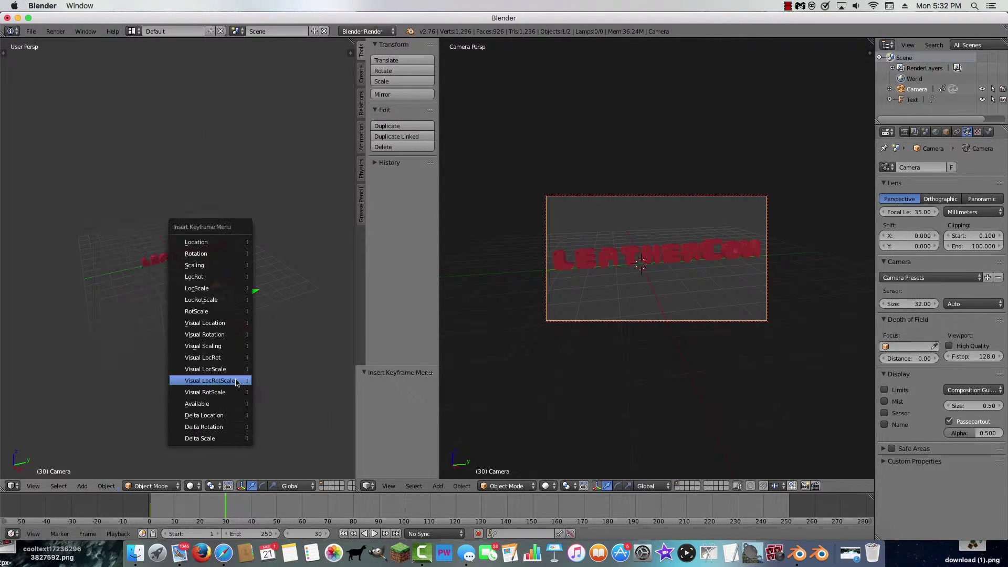
pyautogui.click(236, 381)
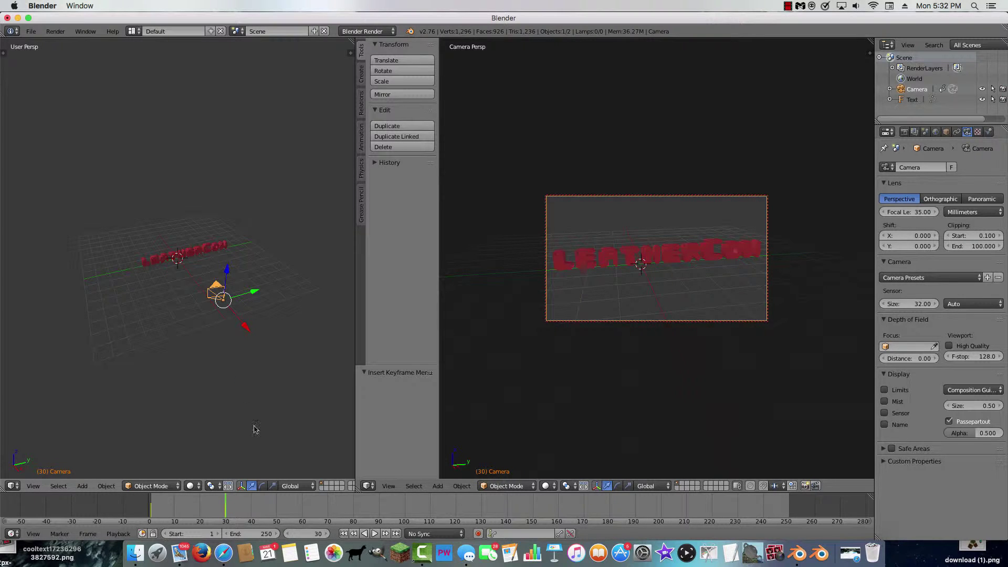
pyautogui.moveTo(224, 514); pyautogui.dragTo(142, 515)
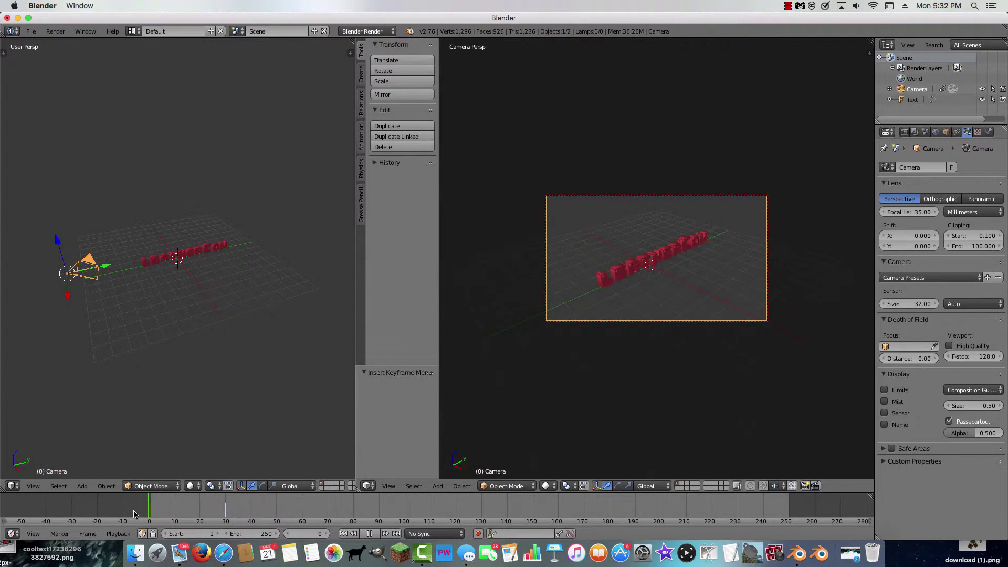
pyautogui.press('space')
pyautogui.press('BackSpace')
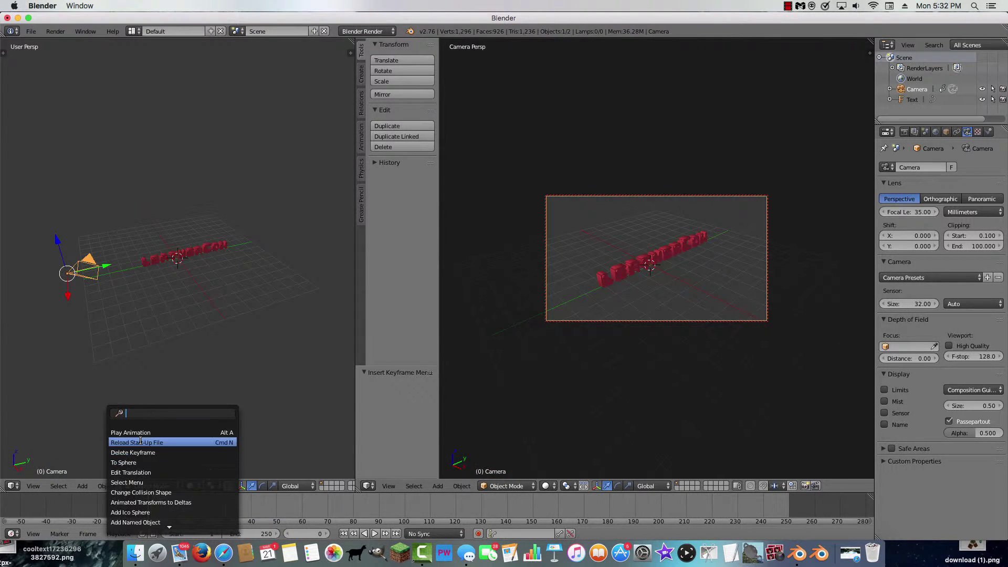
# Play the camera animation, then play it in reverse to review the move, stopping near frame 63
pyautogui.click(146, 432)
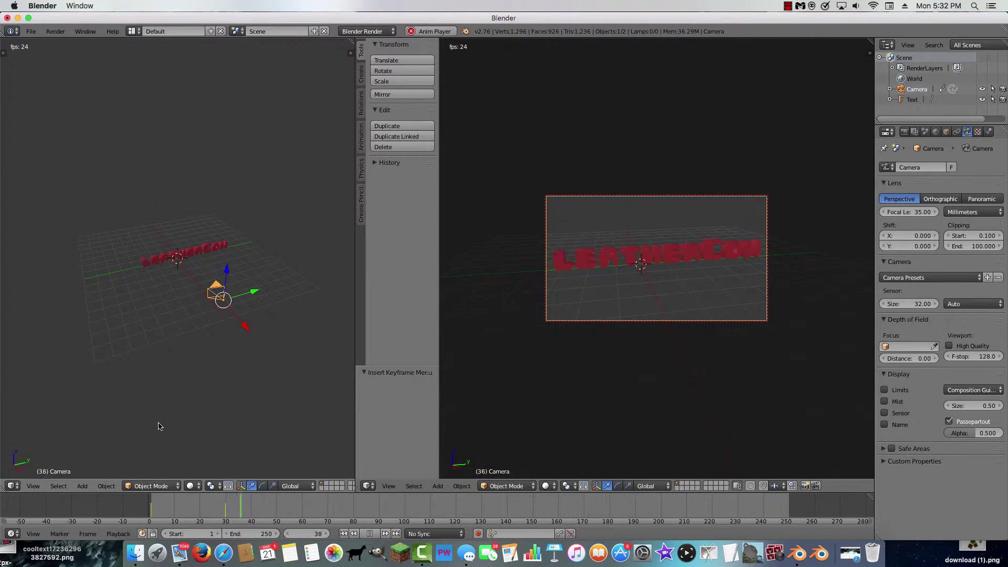
pyautogui.press('space')
pyautogui.press('Return')
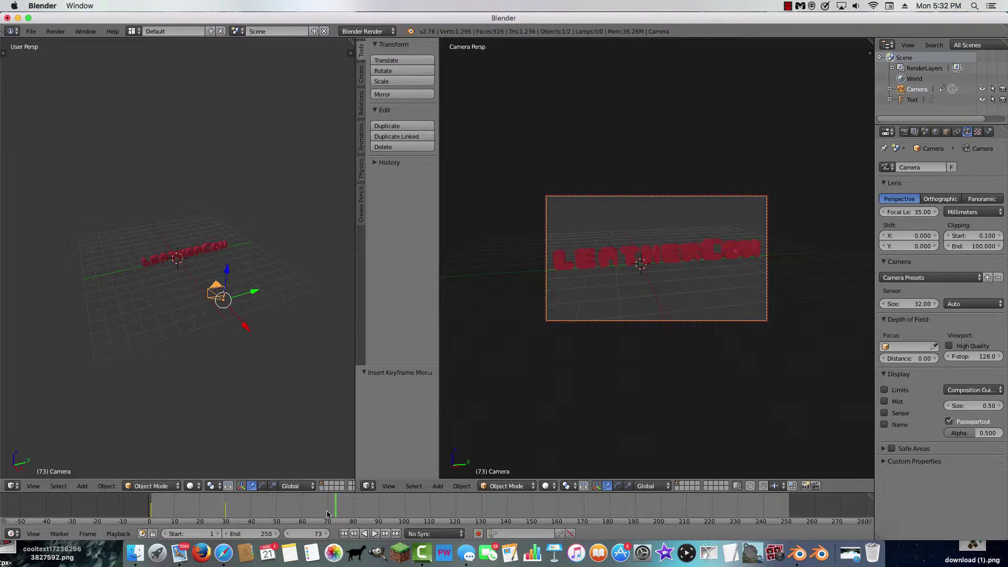
pyautogui.hotkey('shift', 'alt', 'a')
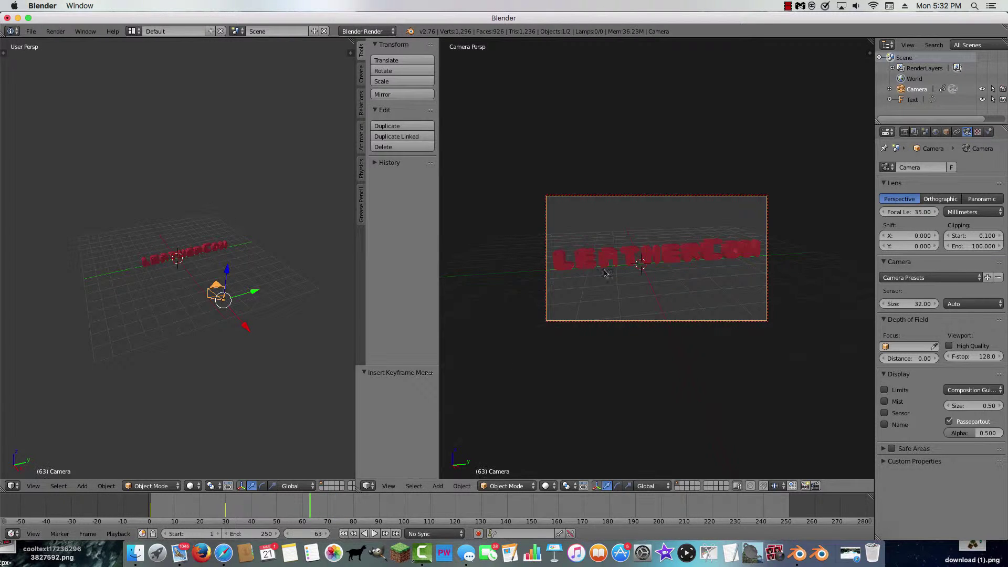
# Select the LeatherCow text and keyframe its pose at frame 0
pyautogui.rightClick(603, 261)
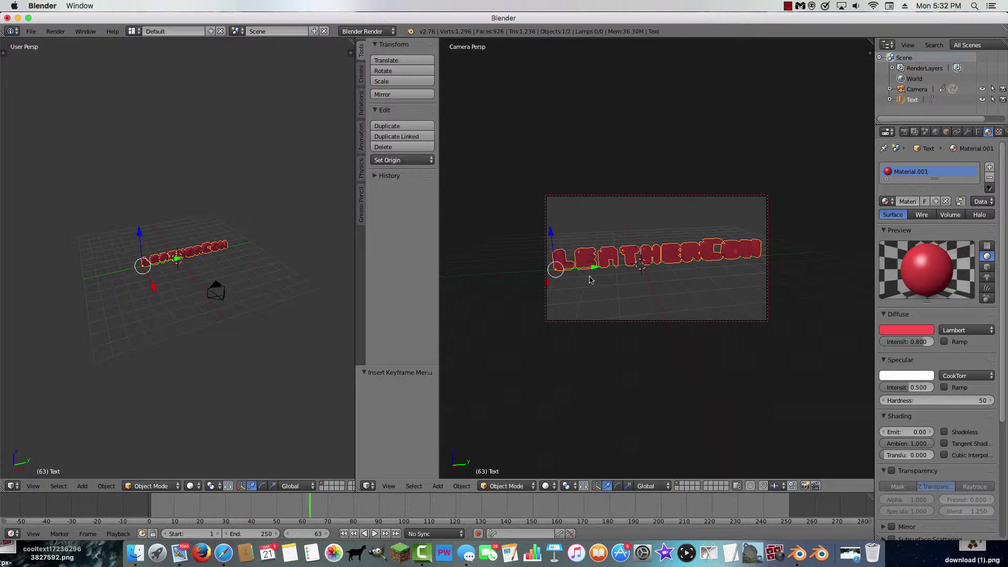
pyautogui.hotkey('shift', 'alt', 'a')
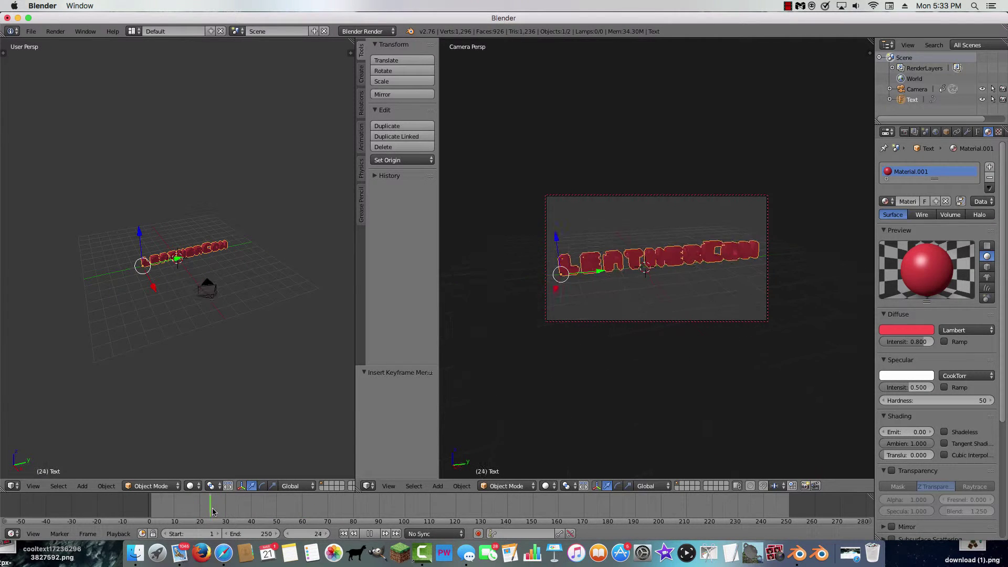
pyautogui.moveTo(238, 509); pyautogui.dragTo(147, 509)
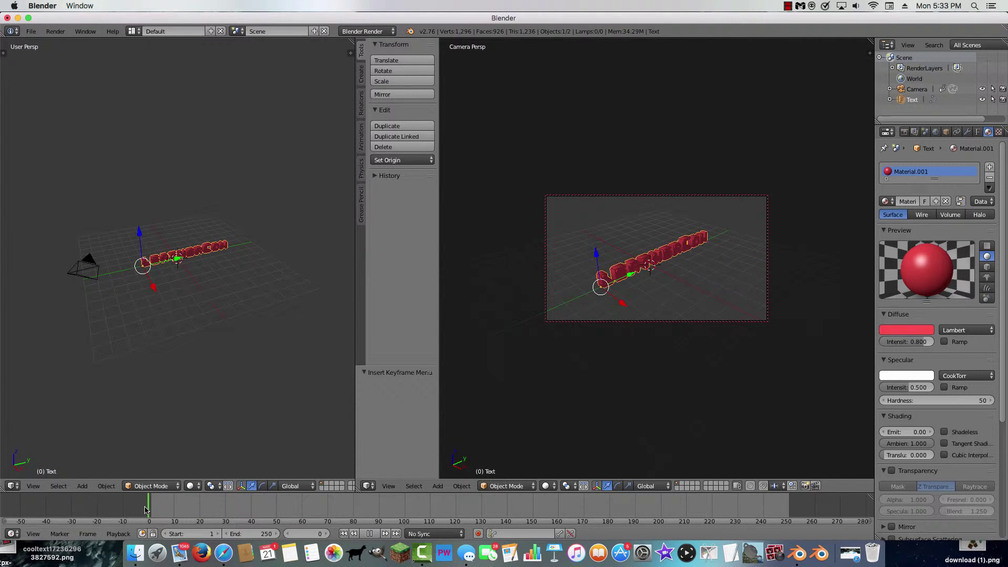
pyautogui.click(106, 486)
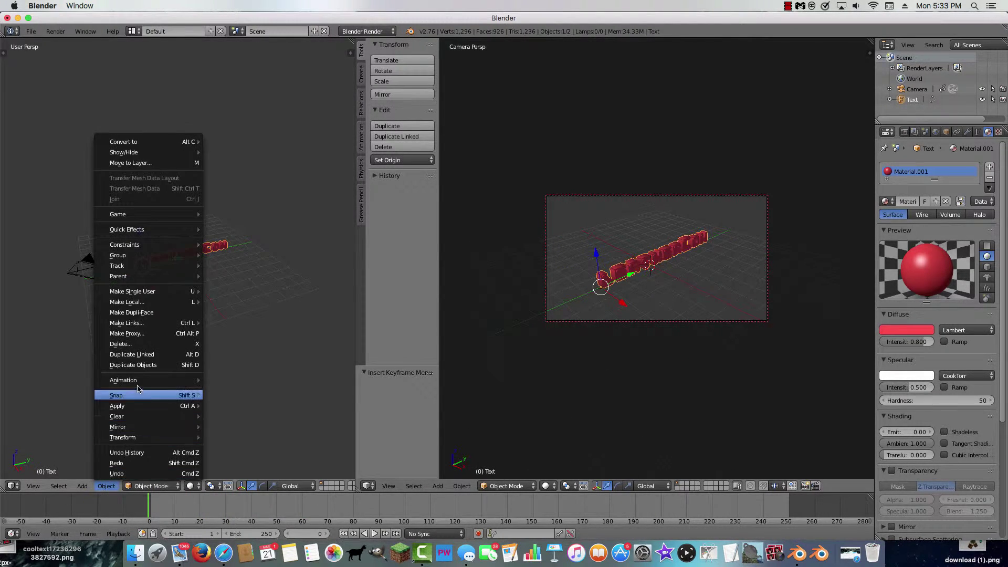
pyautogui.moveTo(173, 380)
pyautogui.click(252, 380)
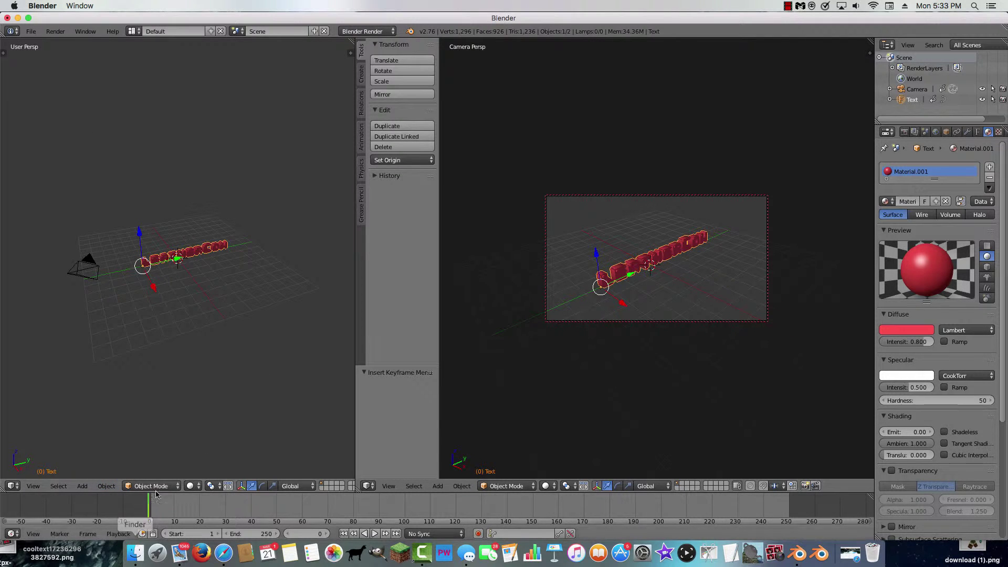
# Add a Visual LocRotScale keyframe for the text at frame 35
pyautogui.hotkey('alt', 'a')
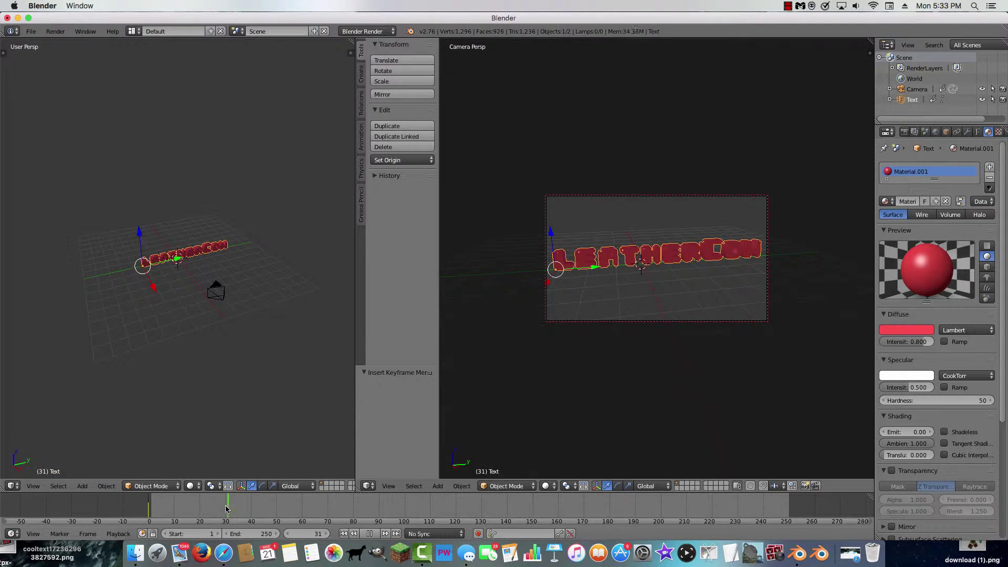
pyautogui.moveTo(226, 509); pyautogui.dragTo(238, 508)
pyautogui.hotkey('alt', 'a')
pyautogui.click(107, 485)
pyautogui.moveTo(134, 382)
pyautogui.click(237, 383)
pyautogui.click(236, 383)
# Scale the text to 1.451 at frame 70, keyframe it, and return to frame 0
pyautogui.moveTo(240, 512); pyautogui.dragTo(327, 512)
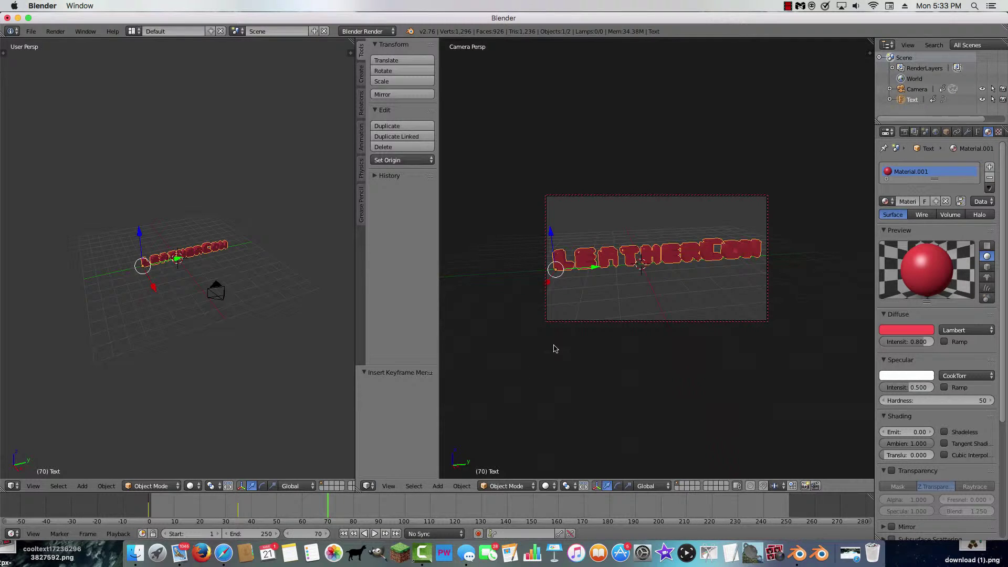
pyautogui.press('s')
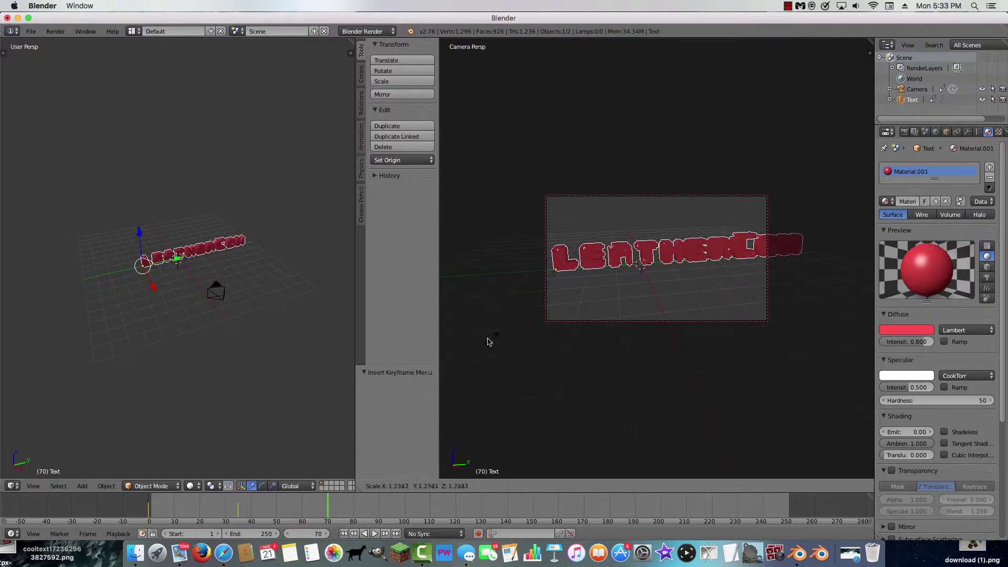
pyautogui.click(465, 341)
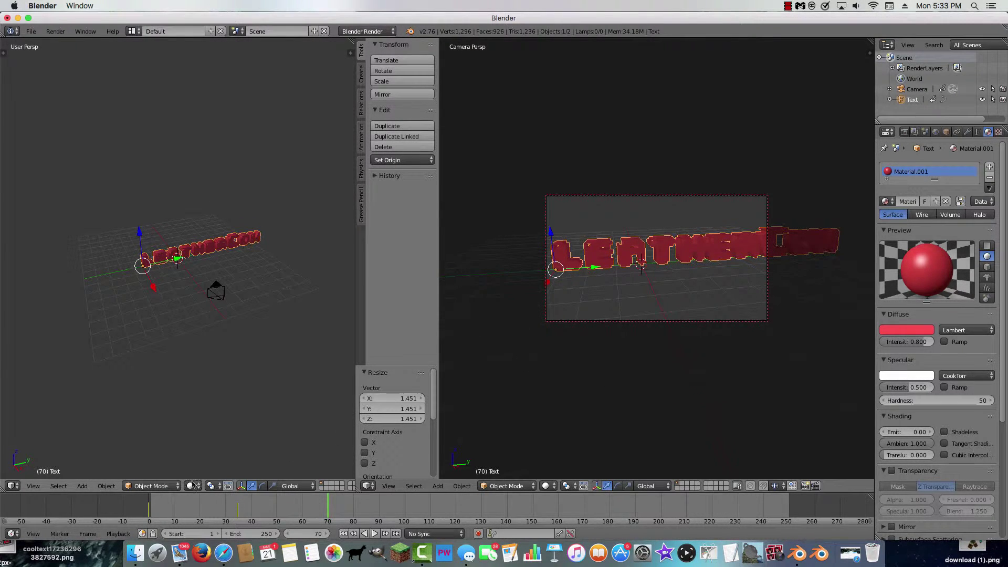
pyautogui.click(107, 486)
pyautogui.moveTo(142, 380)
pyautogui.click(220, 380)
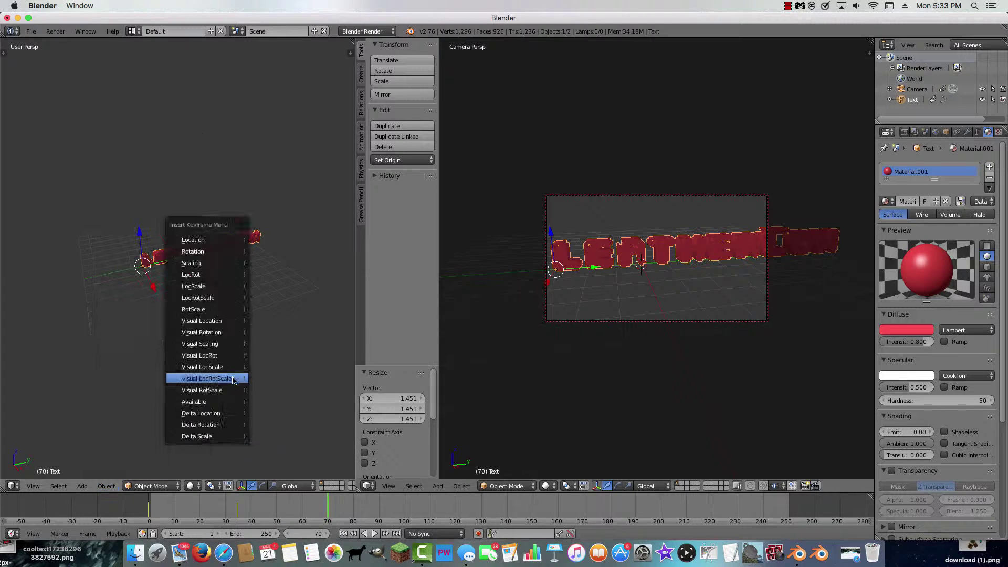
pyautogui.click(221, 377)
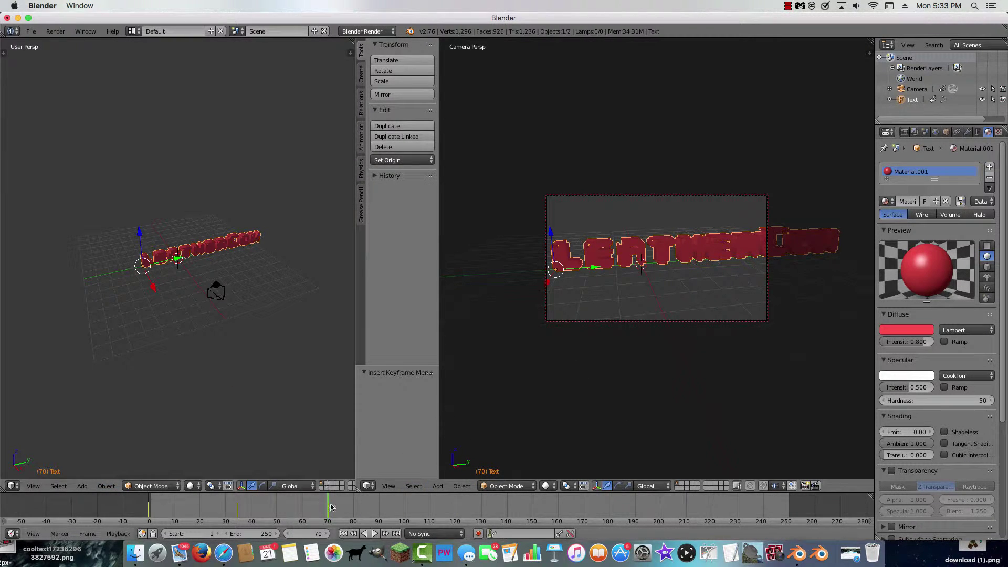
pyautogui.moveTo(313, 510); pyautogui.dragTo(149, 508)
# Play the text growth animation and stop it at frame 90
pyautogui.press('space')
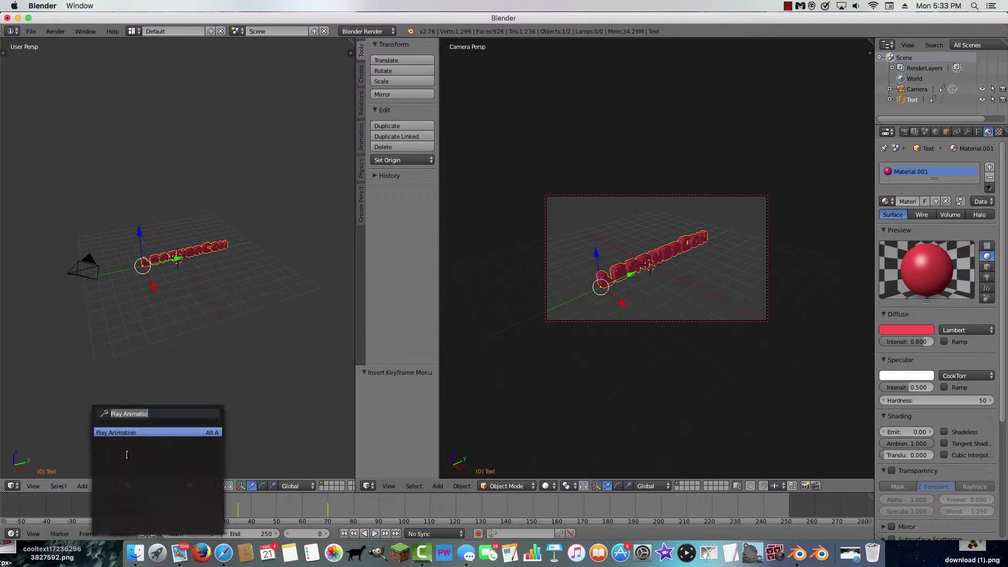
pyautogui.click(122, 431)
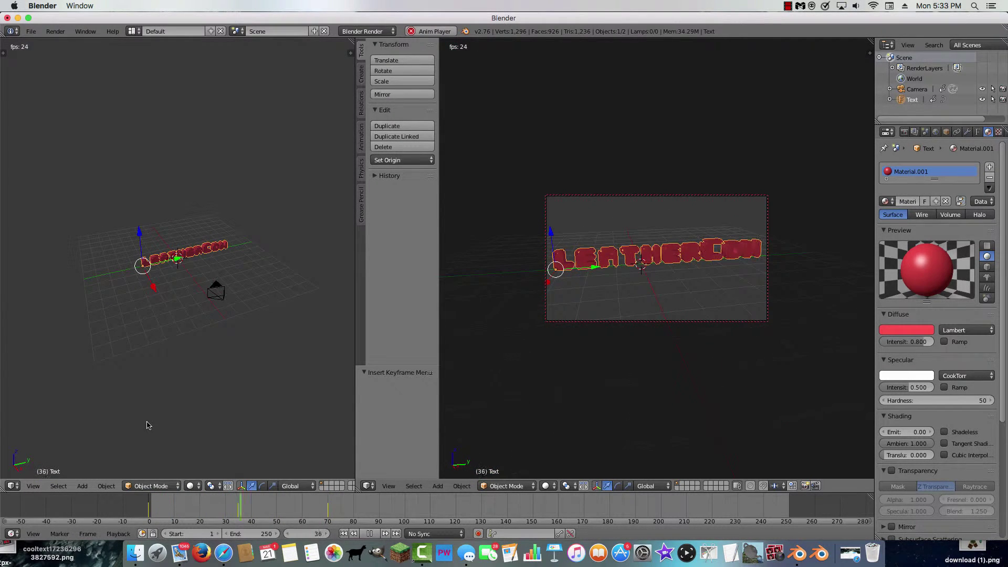
pyautogui.press('space')
pyautogui.click(261, 431)
pyautogui.moveTo(378, 518)
pyautogui.mouseDown()
pyautogui.moveTo(328, 519)
pyautogui.moveTo(379, 517)
pyautogui.mouseUp()
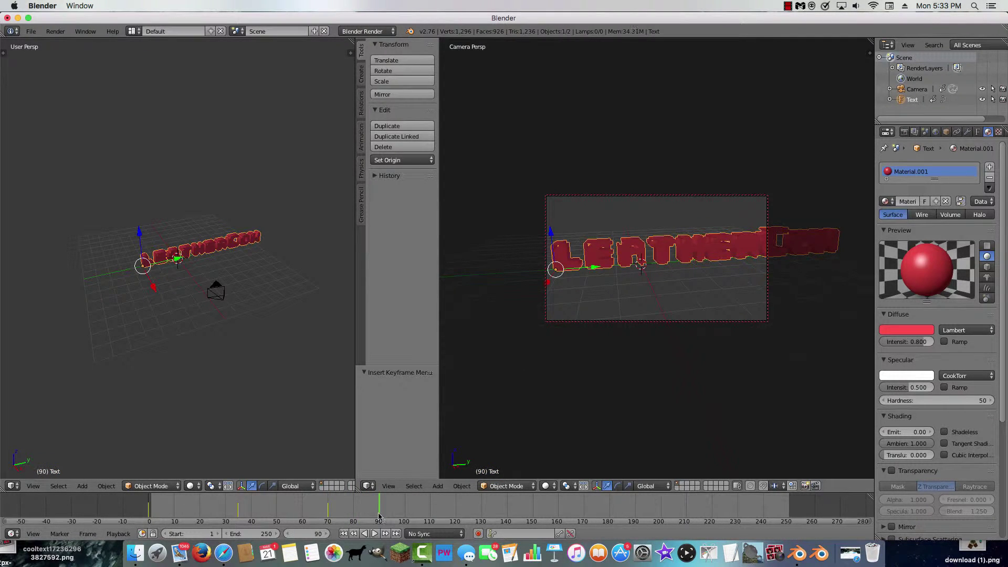
# Set the timeline Start frame to 0
pyautogui.press('s')
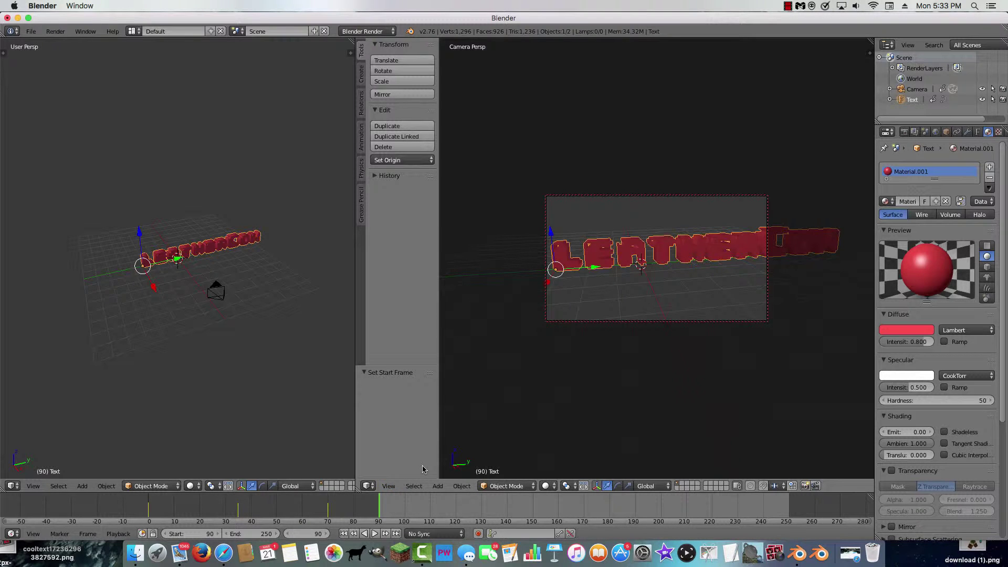
pyautogui.click(201, 533)
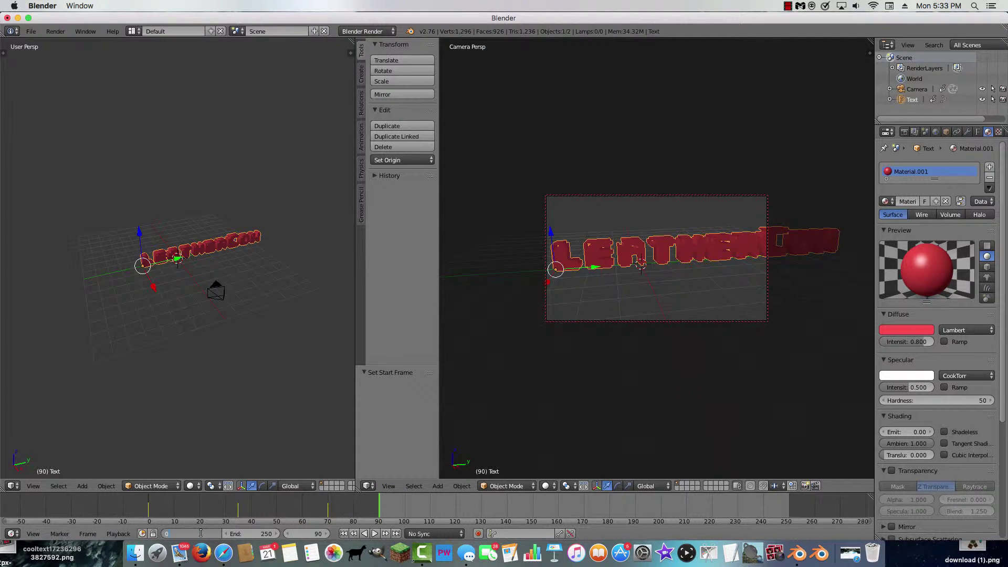
pyautogui.press('Return')
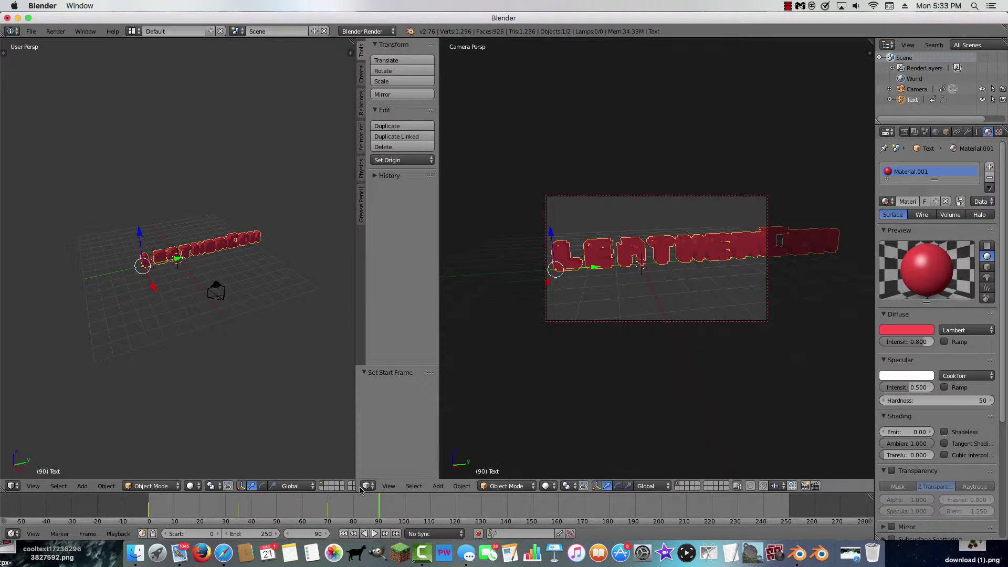
# Shrink the text to 0.621 scale and rotate it -35.247° about Z
pyautogui.press('s')
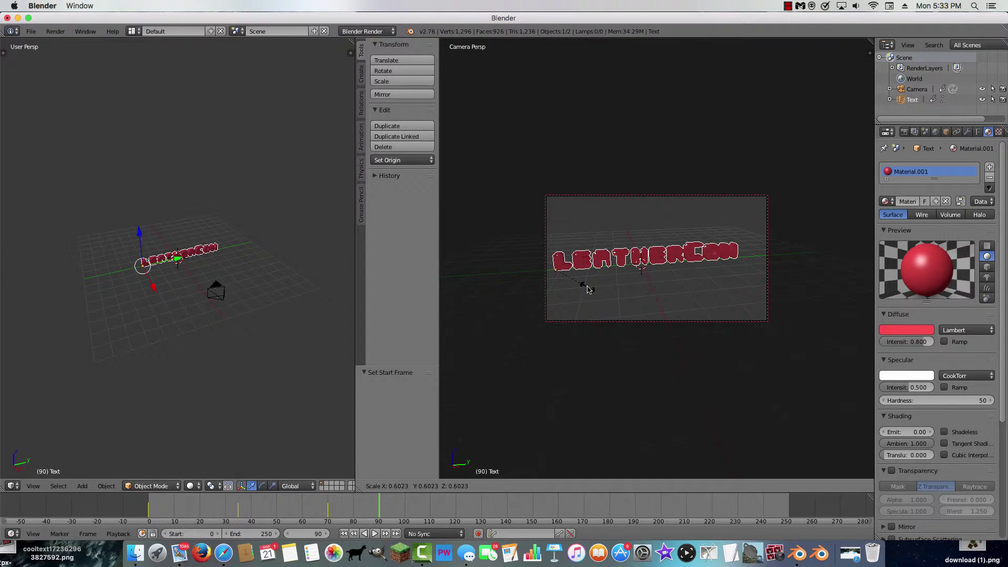
pyautogui.click(590, 289)
pyautogui.press('r')
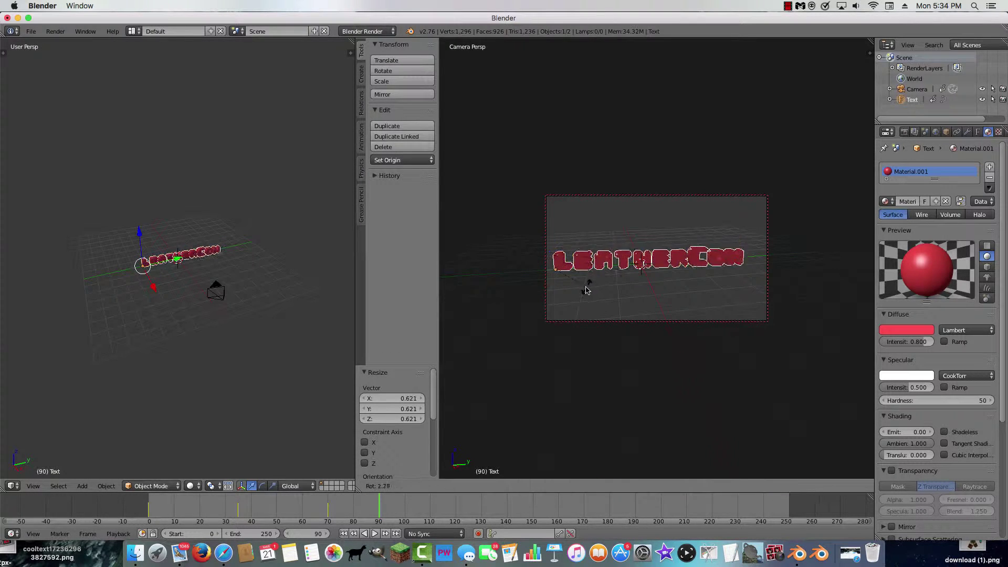
pyautogui.rightClick(587, 283)
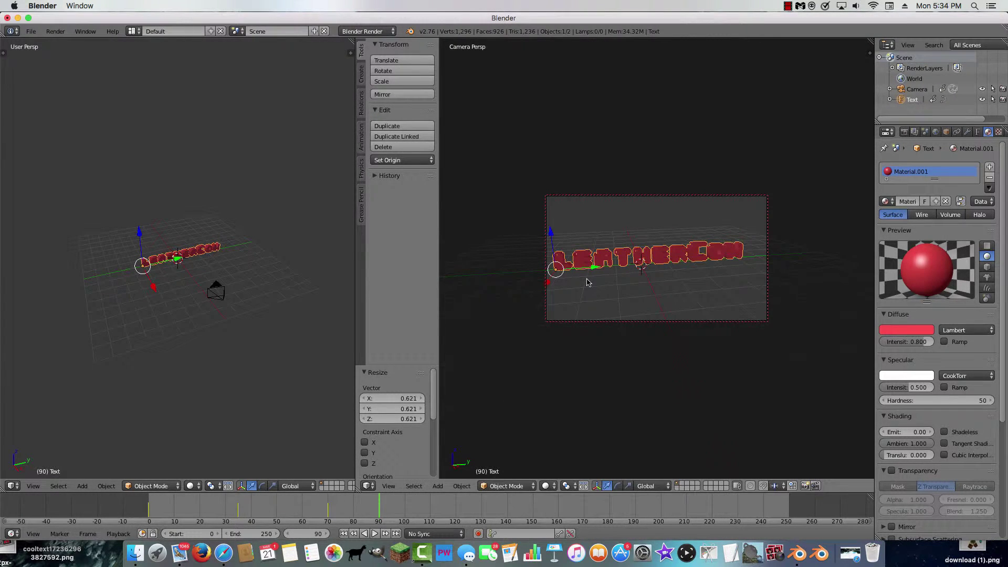
pyautogui.press('r')
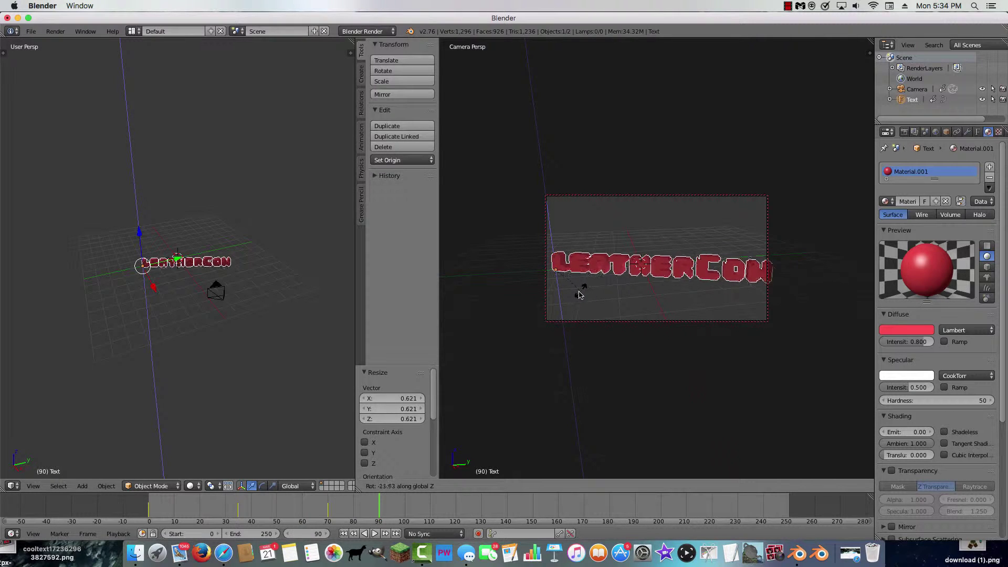
pyautogui.rightClick(578, 296)
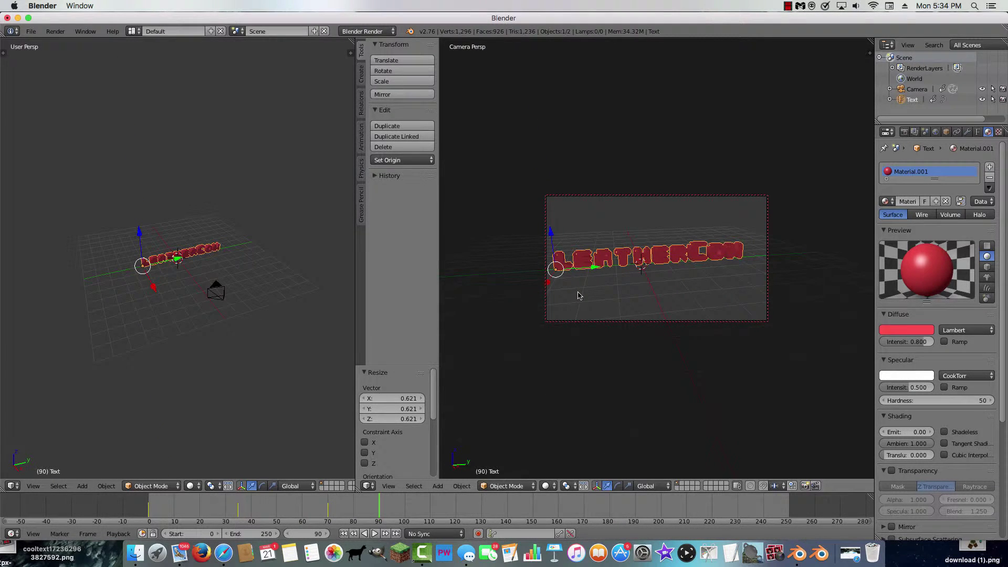
pyautogui.press('r')
pyautogui.press('z')
pyautogui.click(562, 310)
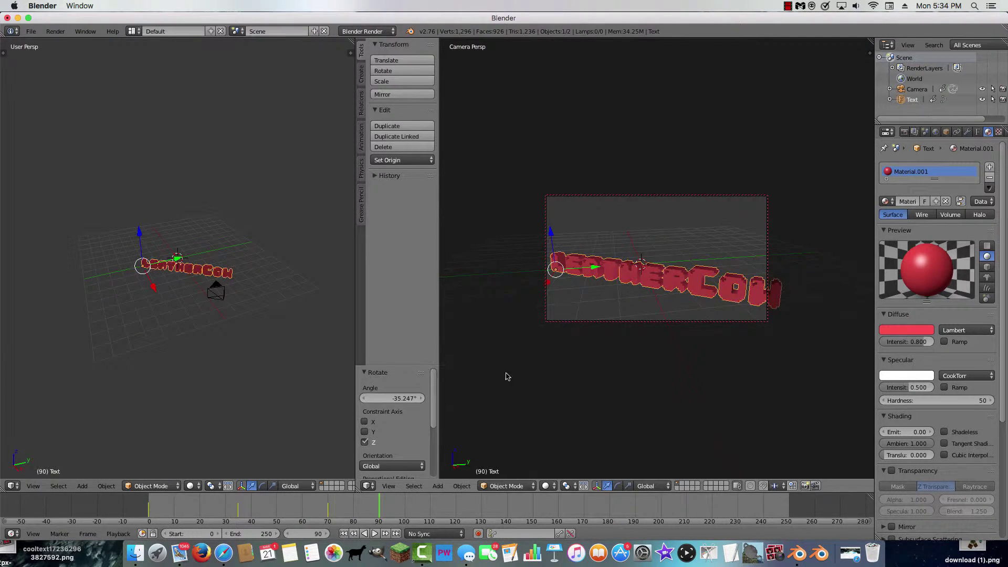
# Keyframe the shrunk, turned text's Visual LocRotScale at frame 90 and replay from an early frame
pyautogui.click(106, 485)
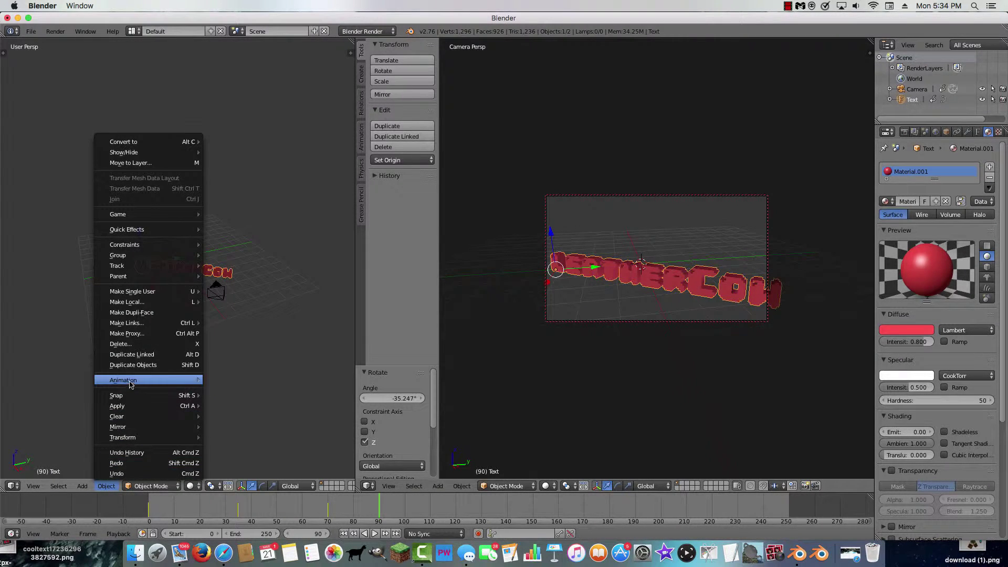
pyautogui.moveTo(128, 381)
pyautogui.click(220, 379)
pyautogui.click(231, 380)
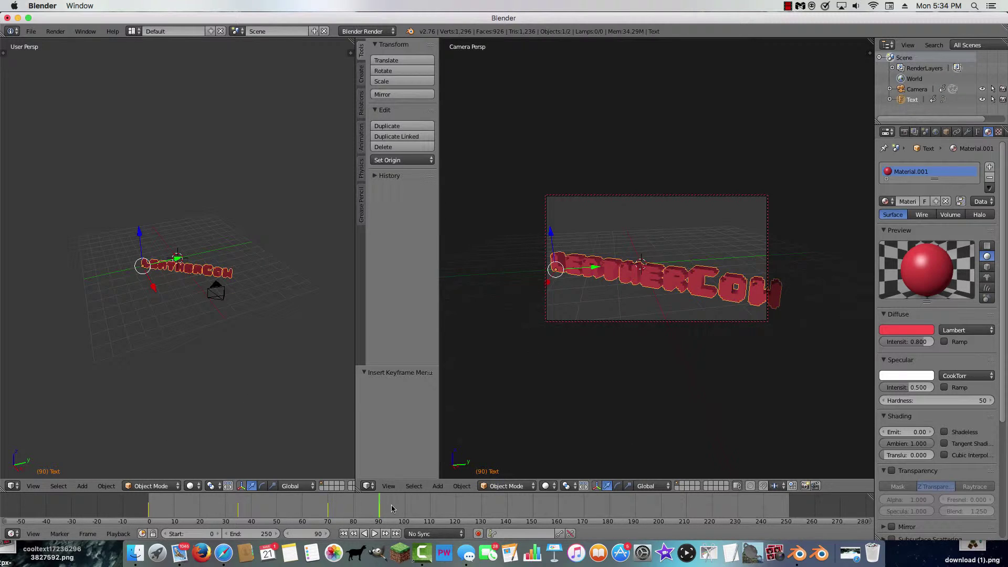
pyautogui.moveTo(378, 509); pyautogui.dragTo(149, 509)
pyautogui.hotkey('alt', 'a')
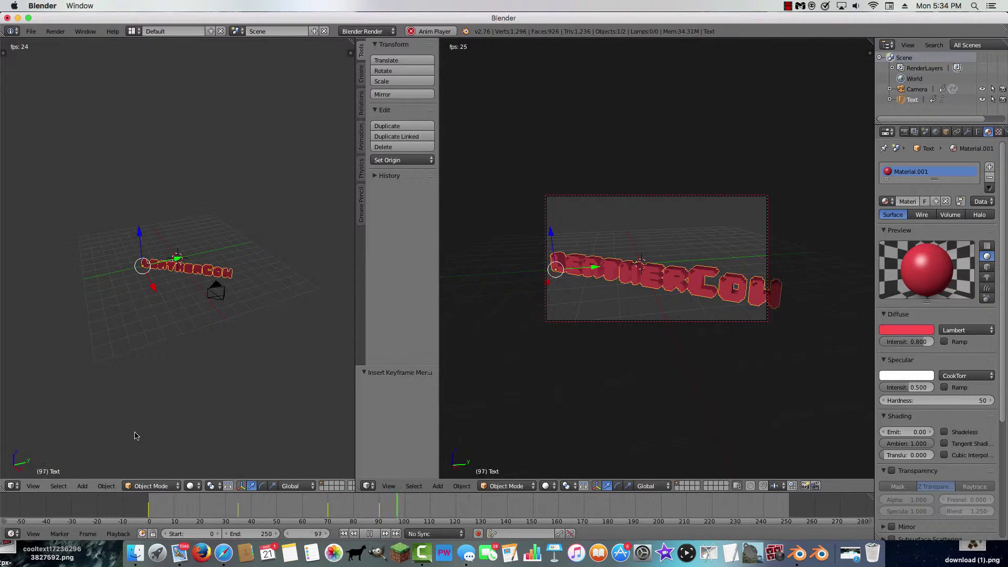
# Stop playback, go to frame 119 and rotate the text 25.135° about Z
pyautogui.press('space')
pyautogui.click(275, 433)
pyautogui.click(429, 507)
pyautogui.moveTo(429, 507); pyautogui.dragTo(454, 509)
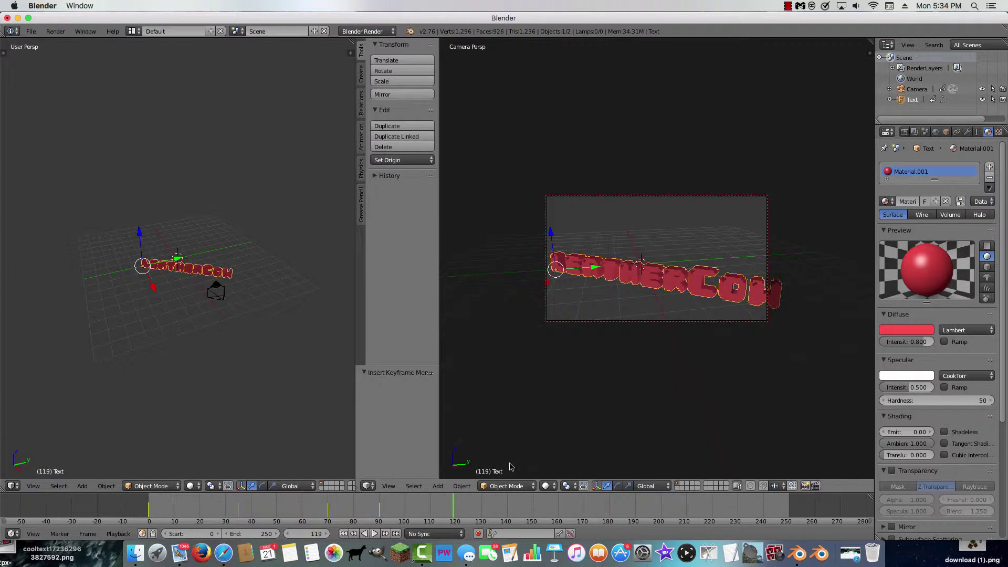
pyautogui.press('r')
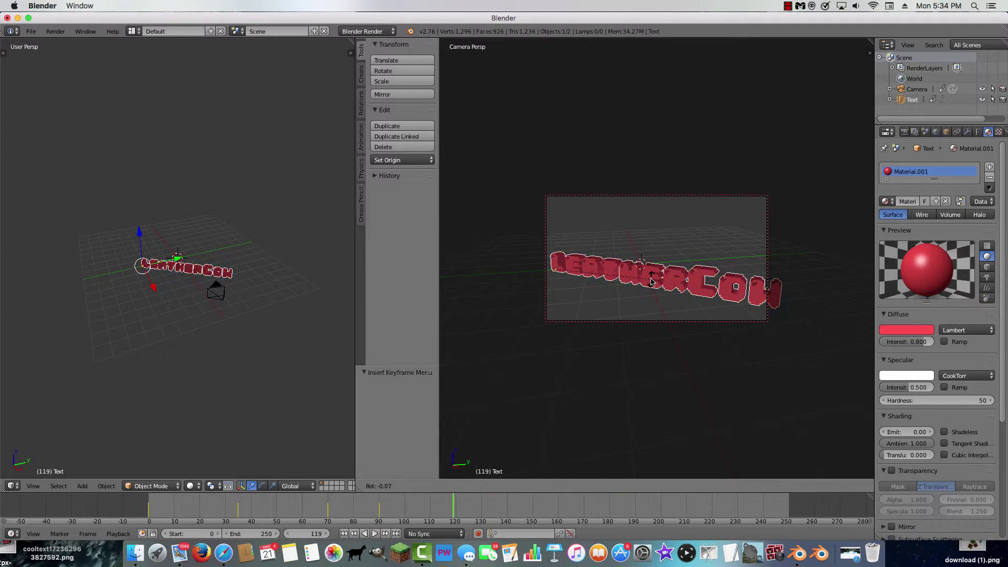
pyautogui.press('z')
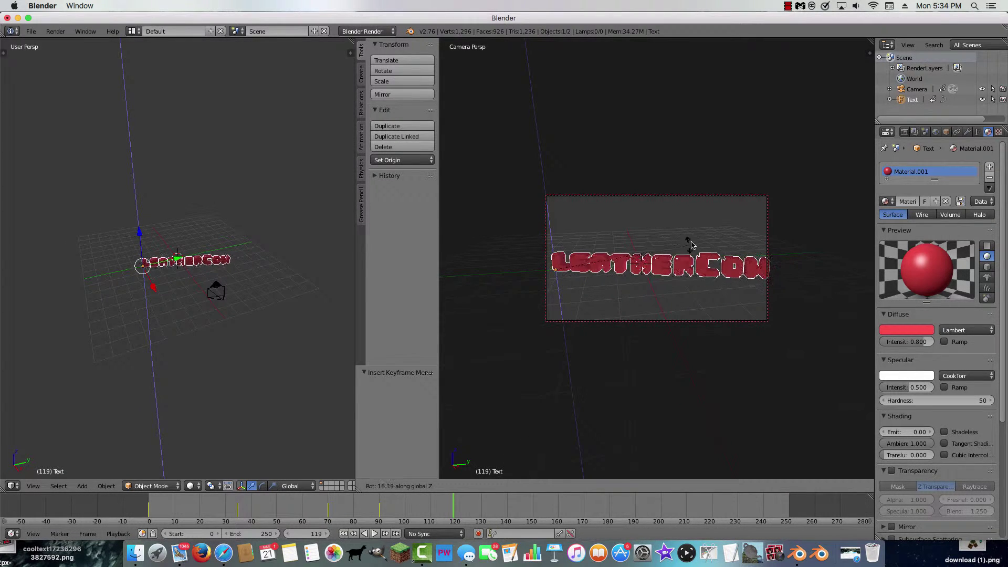
pyautogui.click(714, 215)
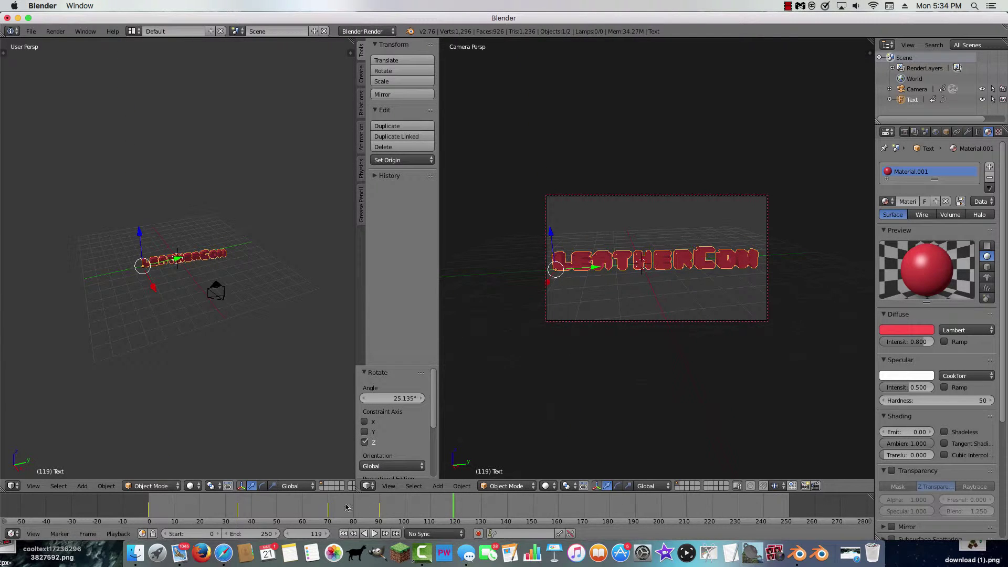
# Insert a Visual LocRotScale keyframe for the text at frame 119
pyautogui.click(106, 486)
pyautogui.moveTo(126, 380)
pyautogui.click(236, 380)
pyautogui.click(237, 382)
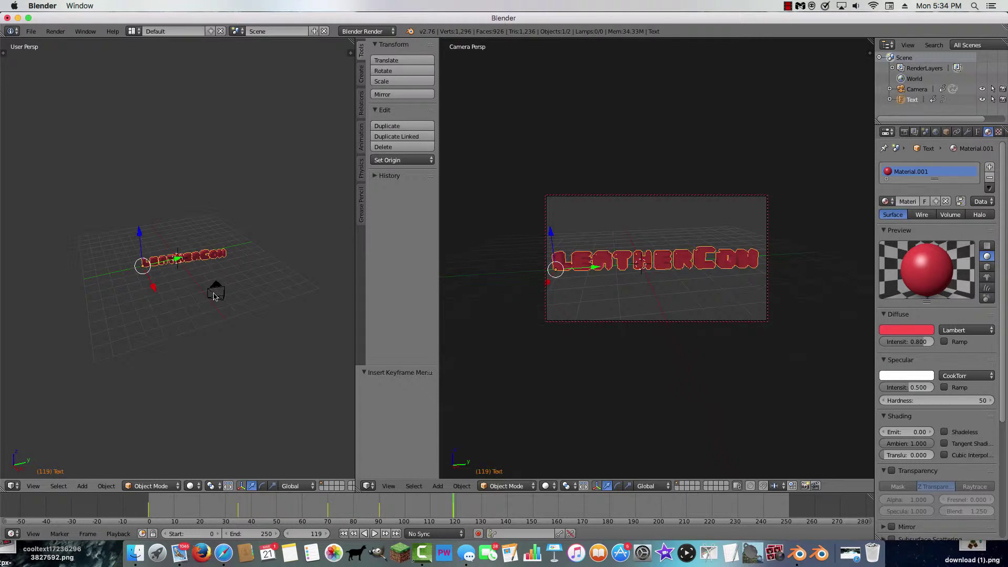
# Select the camera and keyframe its Visual LocRotScale at frame 120
pyautogui.rightClick(208, 296)
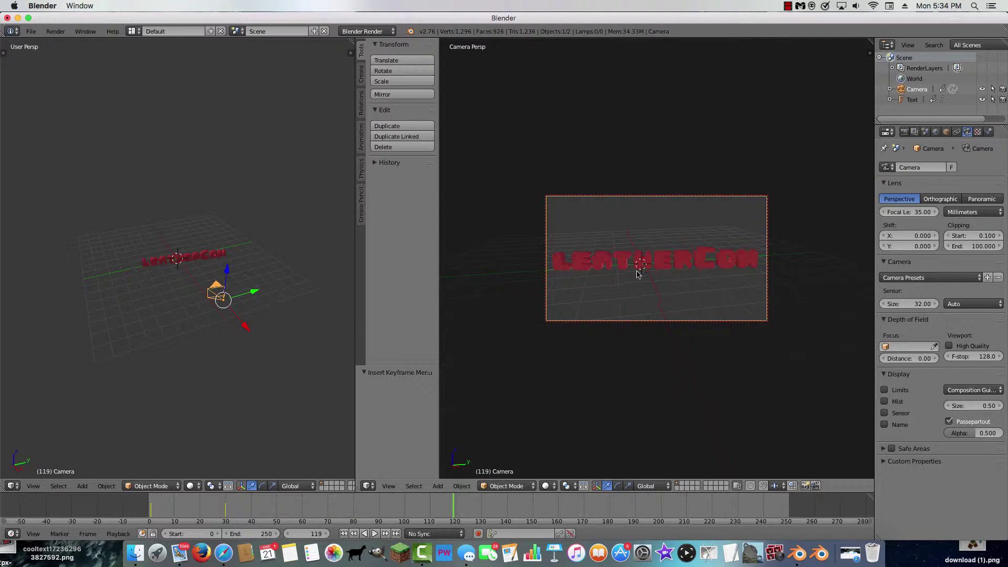
pyautogui.click(456, 507)
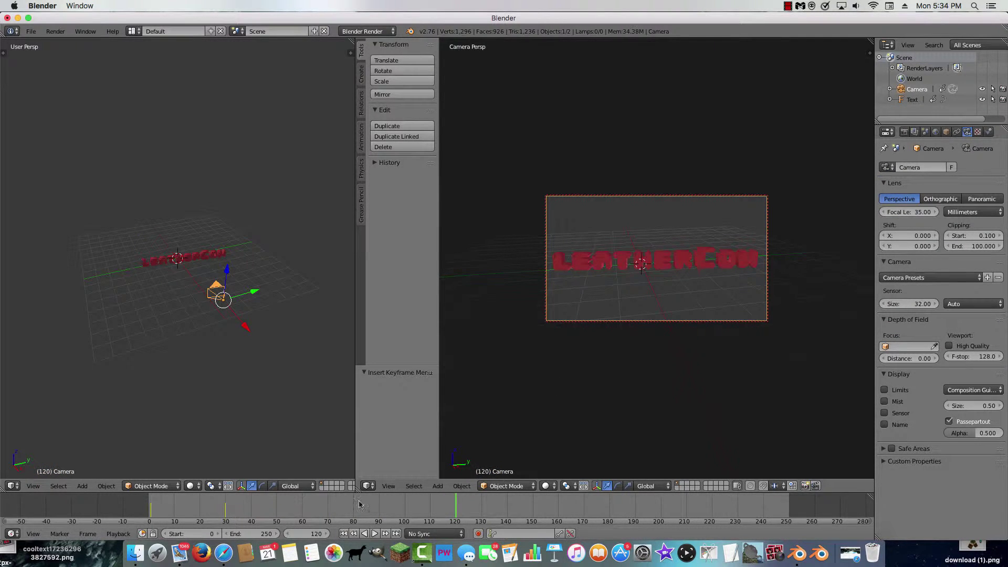
pyautogui.click(106, 486)
pyautogui.moveTo(113, 406)
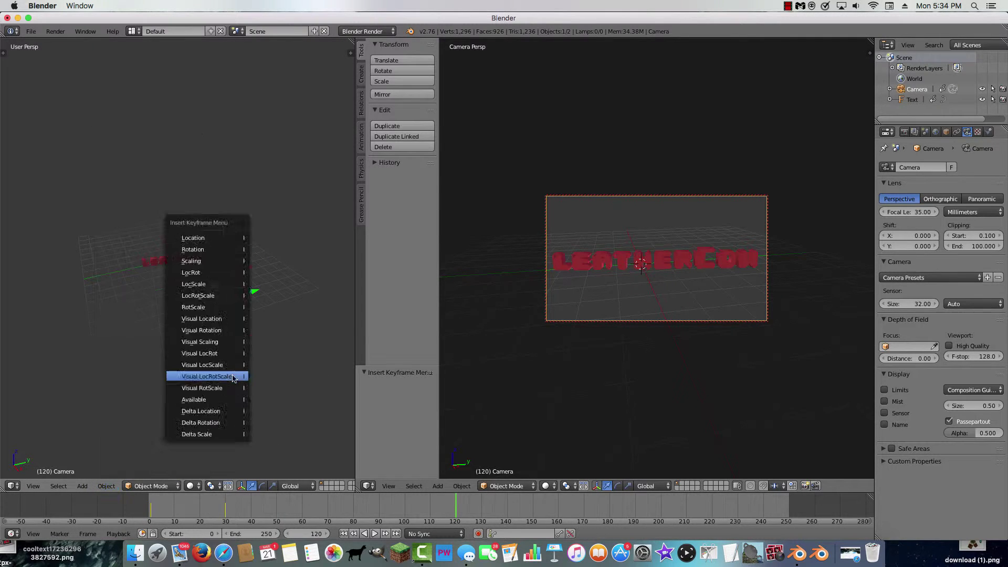
pyautogui.click(233, 377)
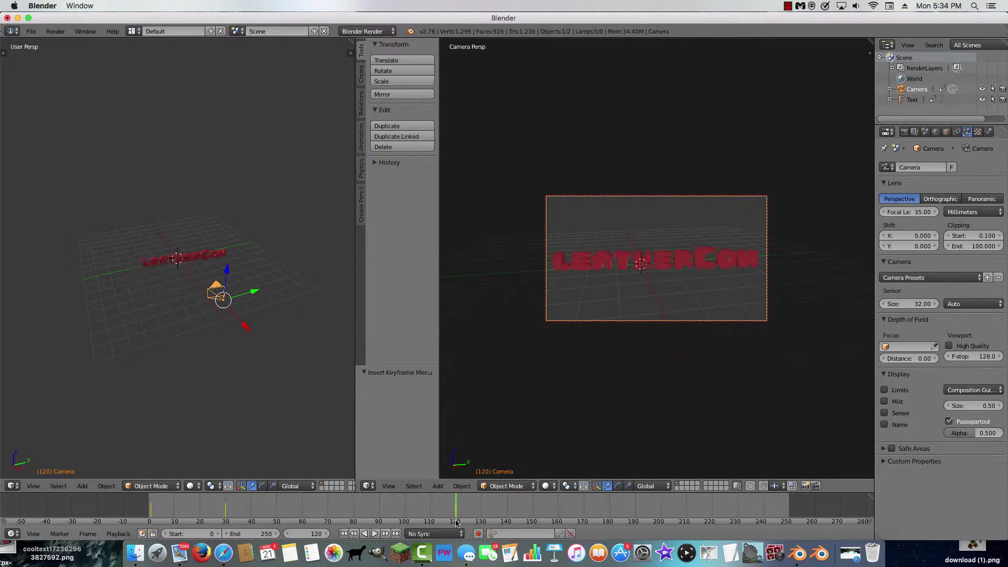
# Preview the camera move by playing and scrubbing the timeline, then stop at frame 120
pyautogui.hotkey('alt', 'a')
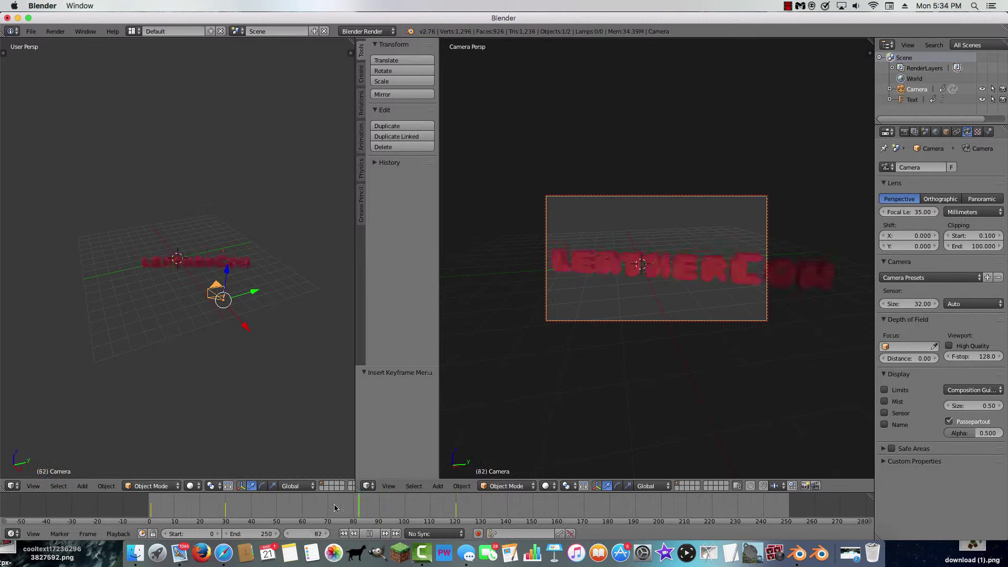
pyautogui.moveTo(270, 504); pyautogui.dragTo(456, 504)
pyautogui.hotkey('alt', 'a')
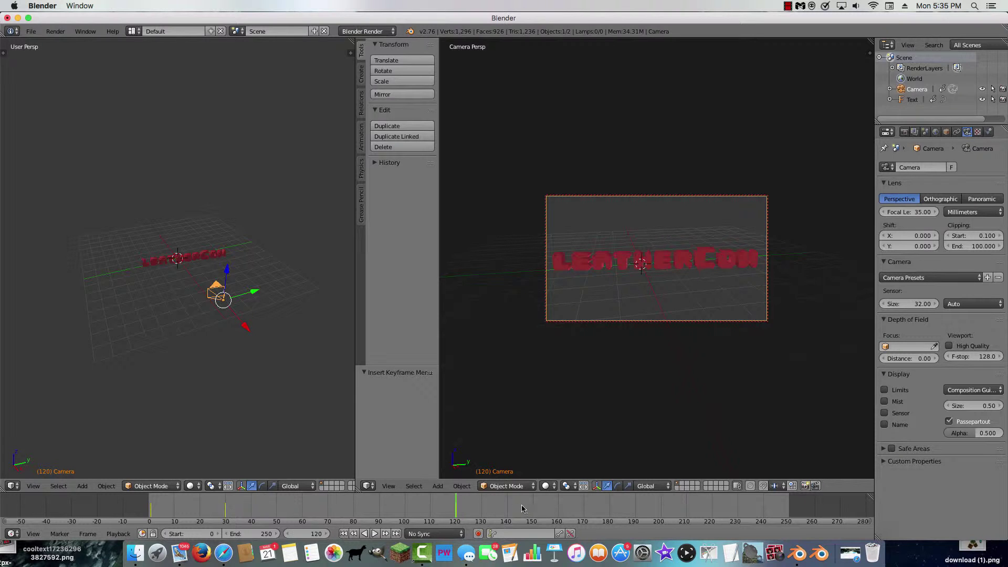
# Keyframe the camera's current position at frame 150
pyautogui.moveTo(452, 517); pyautogui.dragTo(532, 518)
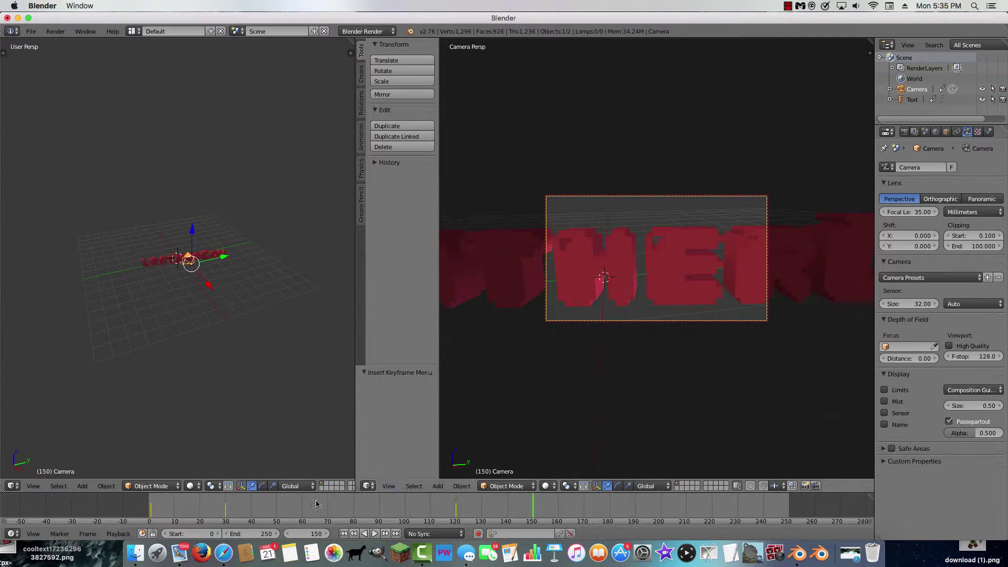
pyautogui.click(106, 485)
pyautogui.moveTo(158, 379)
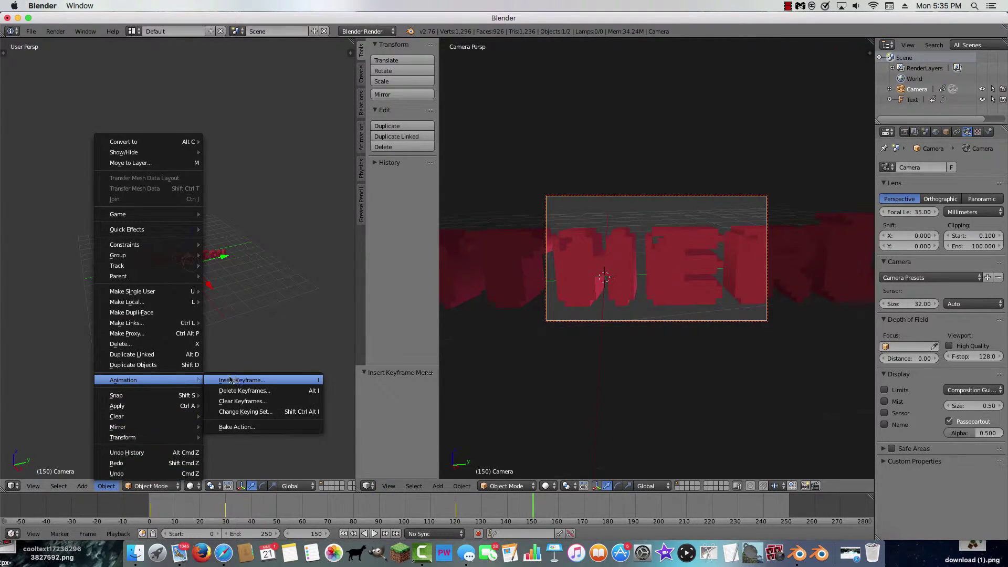
pyautogui.click(225, 380)
# At frame 180, push the camera in close to the red lettering
pyautogui.scroll(5, 628, 376)
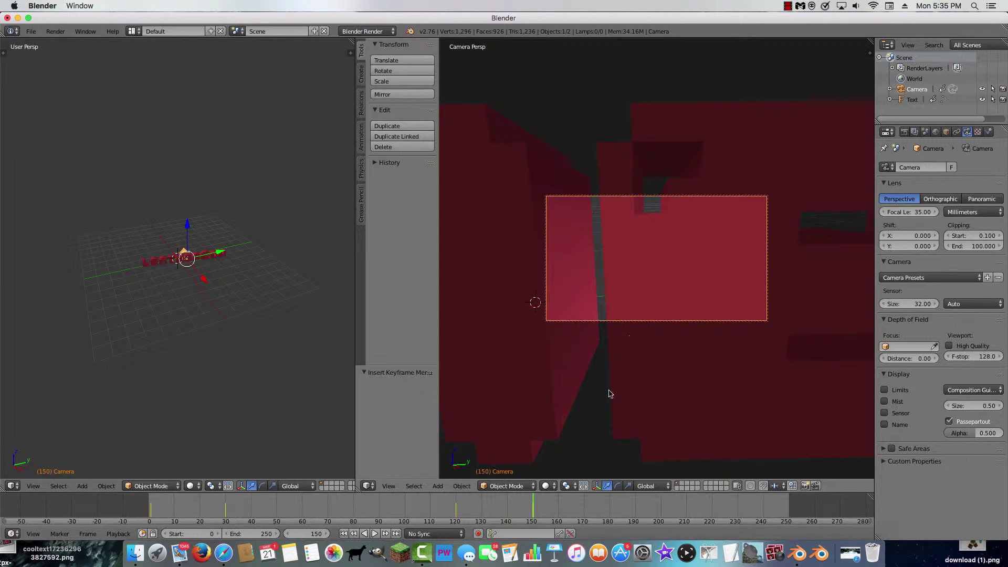
pyautogui.scroll(3, 643, 348)
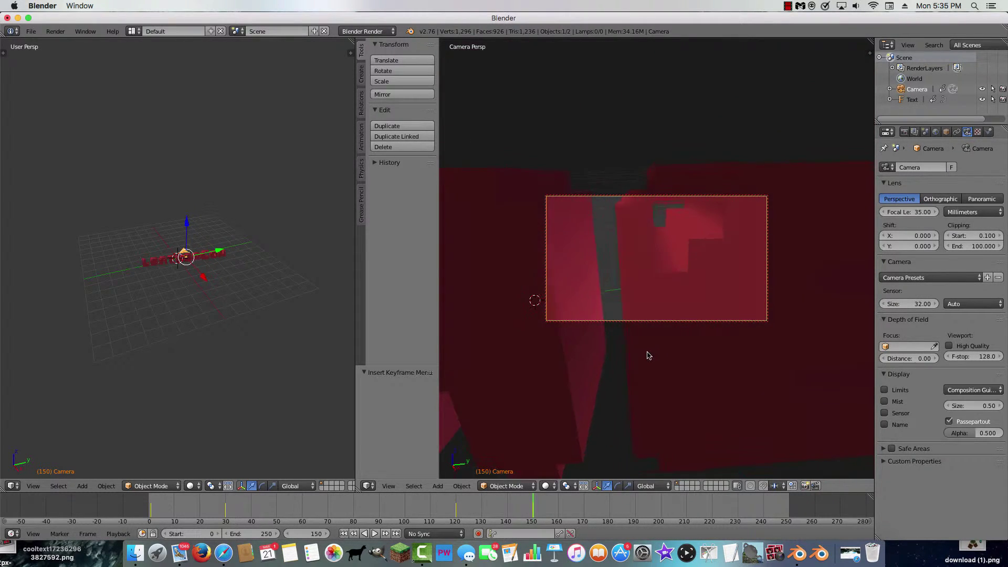
pyautogui.keyDown('shift'); pyautogui.moveTo(645, 352); pyautogui.dragTo(639, 354, button='middle'); pyautogui.keyUp('shift')
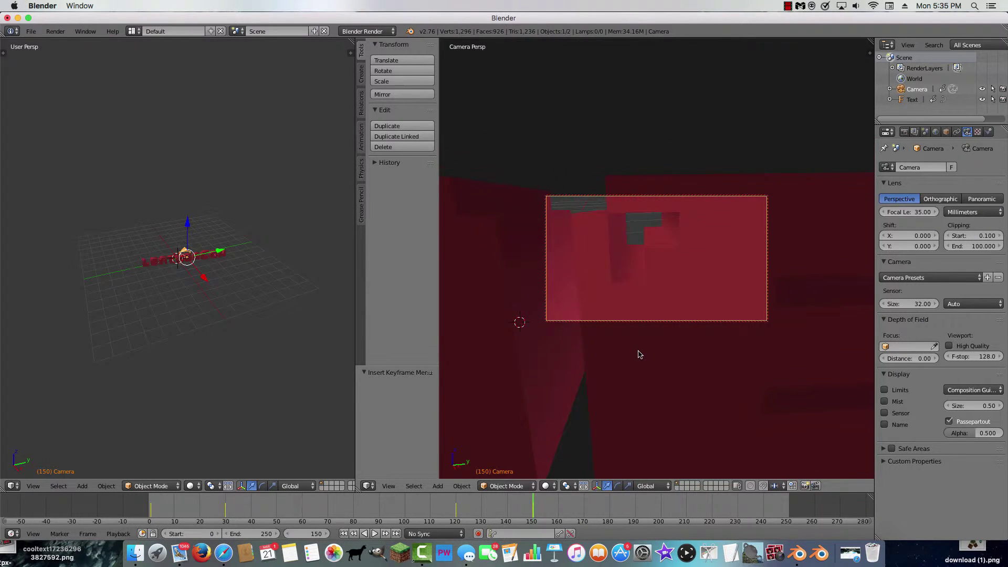
pyautogui.moveTo(529, 509); pyautogui.dragTo(609, 508)
pyautogui.scroll(8, 699, 328)
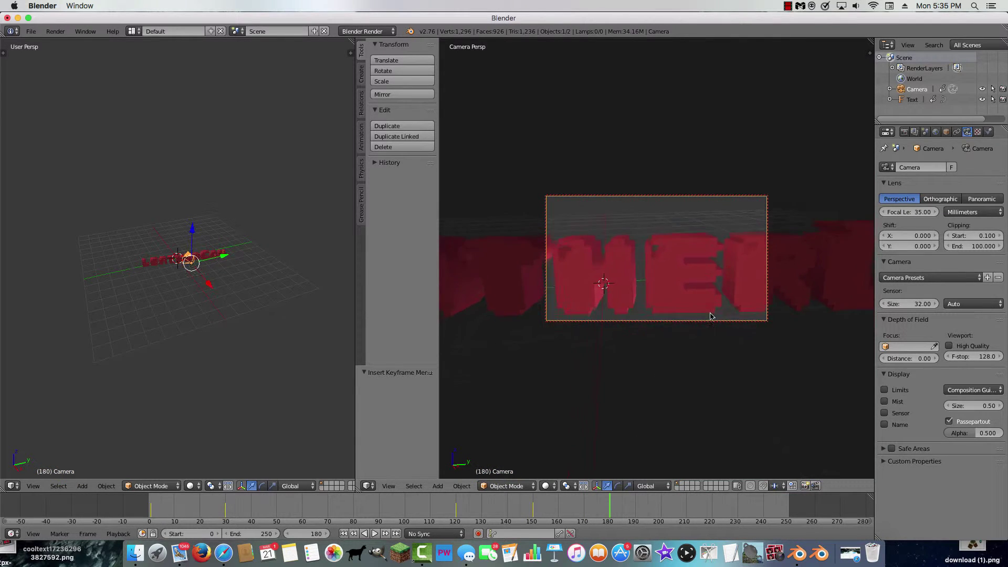
pyautogui.keyDown('shift'); pyautogui.moveTo(691, 288); pyautogui.dragTo(691, 322, button='middle'); pyautogui.keyUp('shift')
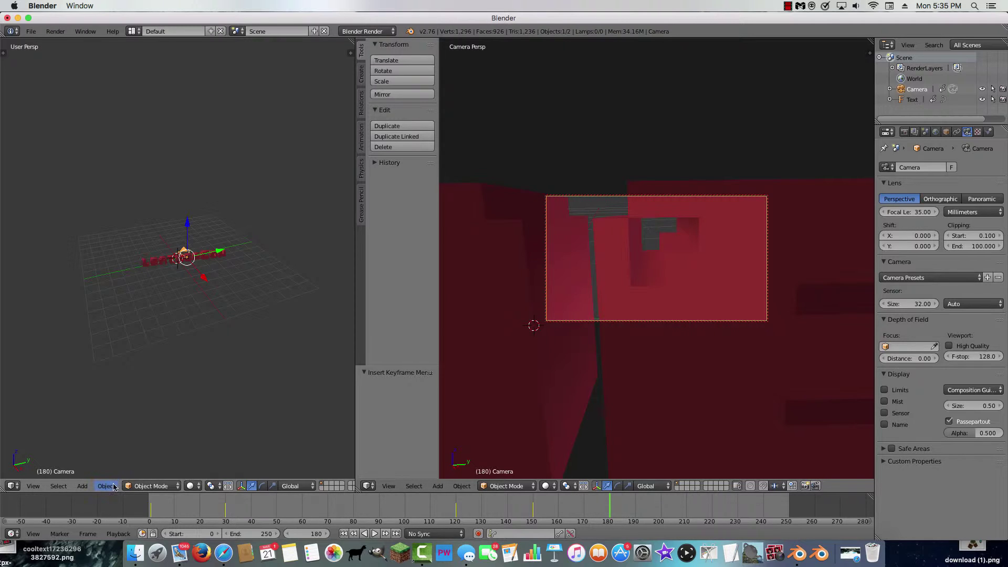
# Keyframe the camera's close-up pose at frame 180
pyautogui.click(113, 487)
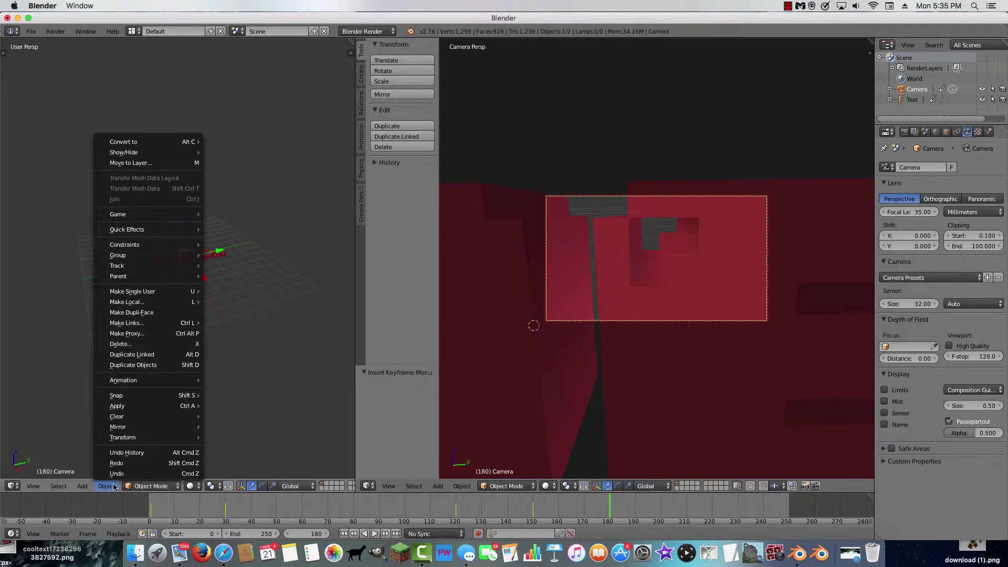
pyautogui.moveTo(121, 379)
pyautogui.click(226, 379)
# At frame 210, turn the camera away from the text toward the grid and keyframe it
pyautogui.hotkey('alt', 'a')
pyautogui.moveTo(710, 510); pyautogui.dragTo(684, 512)
pyautogui.hotkey('alt', 'a')
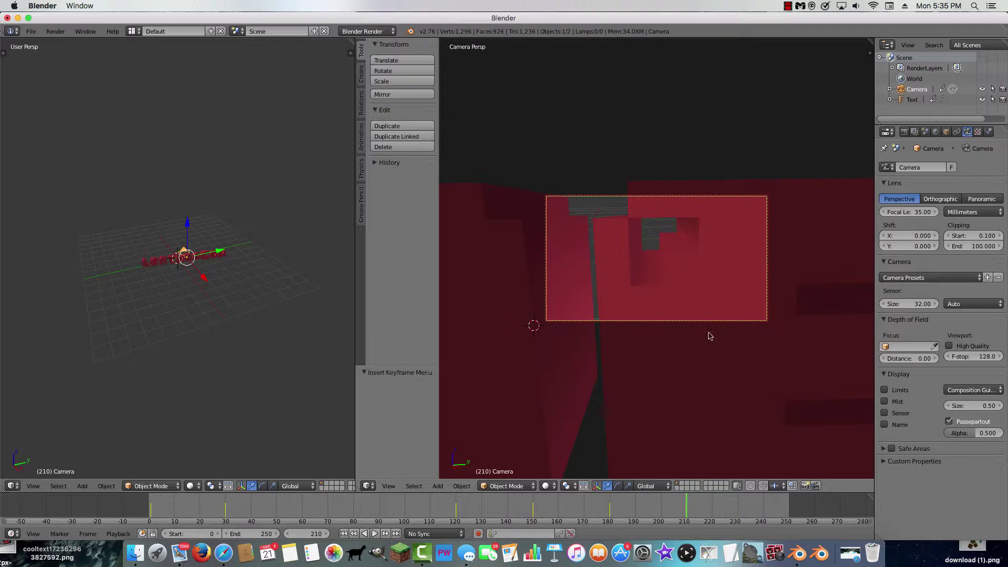
pyautogui.scroll(5, 670, 259)
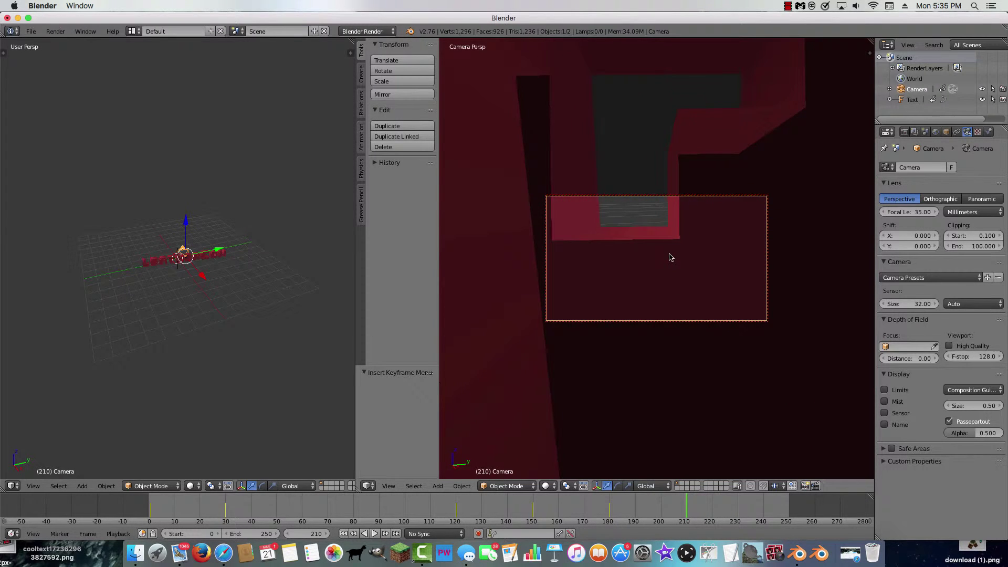
pyautogui.moveTo(667, 259); pyautogui.dragTo(668, 286, button='middle')
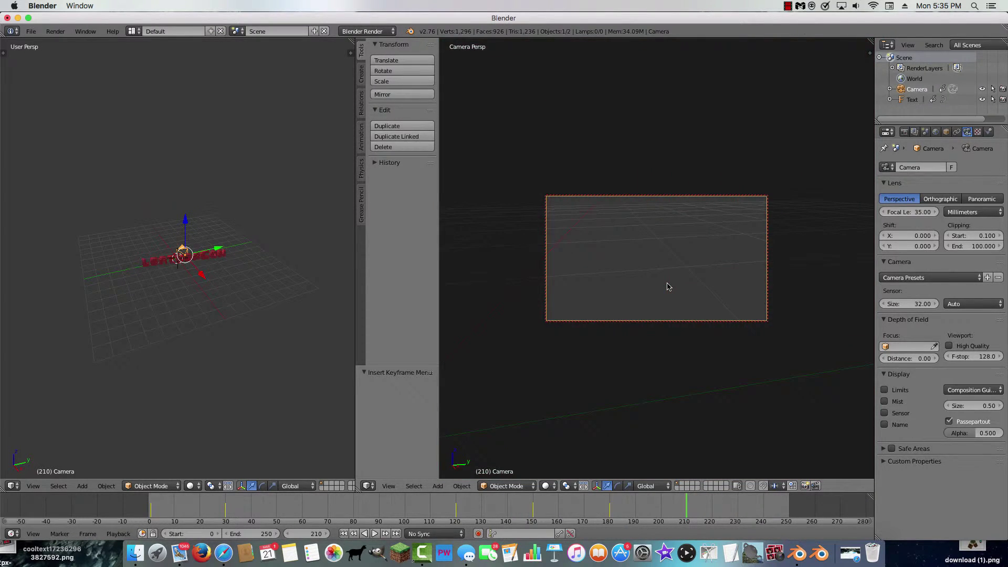
pyautogui.click(92, 487)
pyautogui.moveTo(139, 378)
pyautogui.click(218, 381)
# Rewind to frame 0 and play the whole camera animation via 'Play Animation'
pyautogui.moveTo(687, 513); pyautogui.dragTo(149, 513)
pyautogui.press('space')
pyautogui.write('Play Animatio')
pyautogui.click(167, 431)
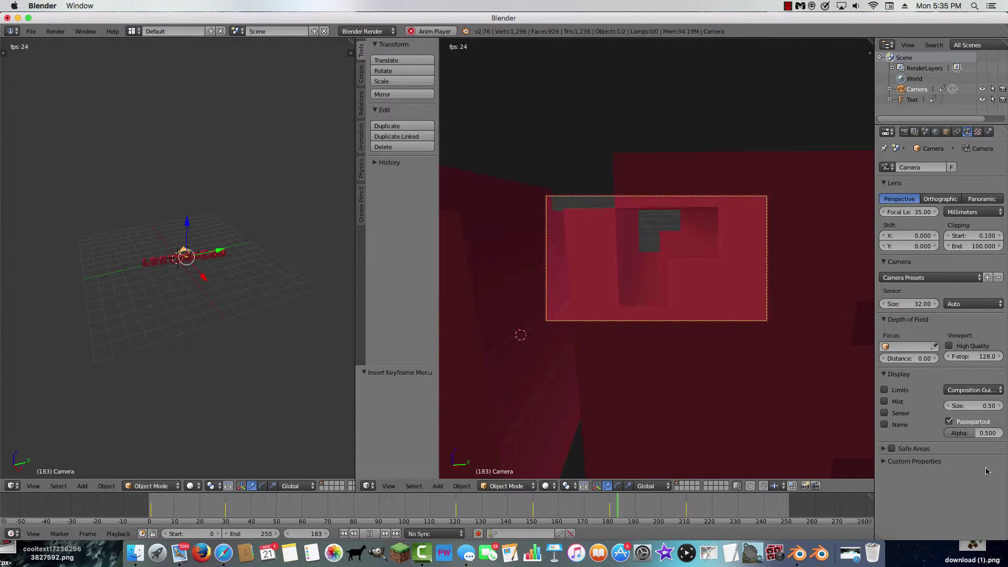
# Change the timeline End frame from 250 to 210 to match the last camera keyframe
pyautogui.hotkey('alt', 'a')
pyautogui.hotkey('alt', 'a')
pyautogui.moveTo(761, 510); pyautogui.dragTo(686, 517)
pyautogui.hotkey('alt', 'a')
pyautogui.click(254, 534)
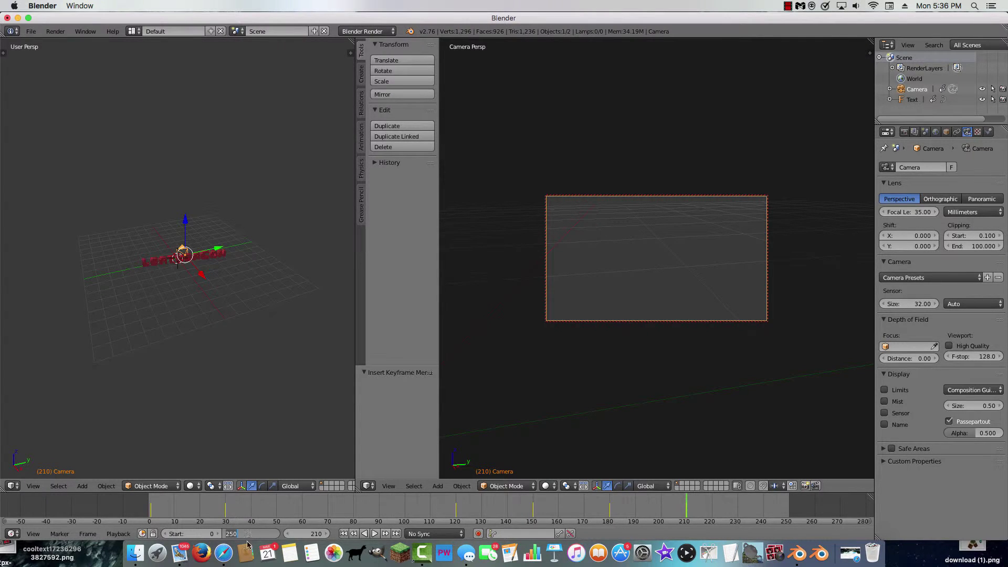
pyautogui.write('210')
pyautogui.press('Return')
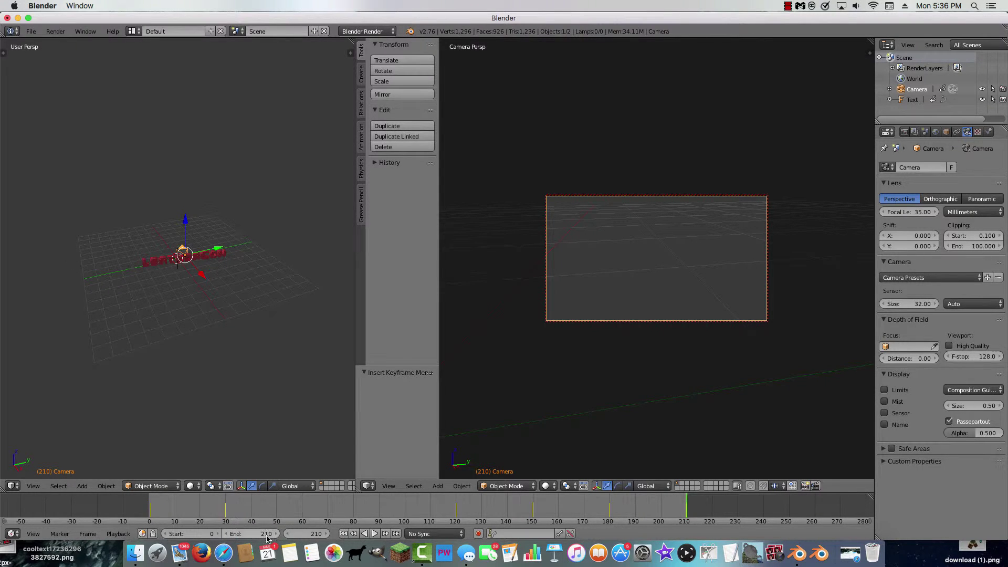
pyautogui.scroll(-3, 695, 324)
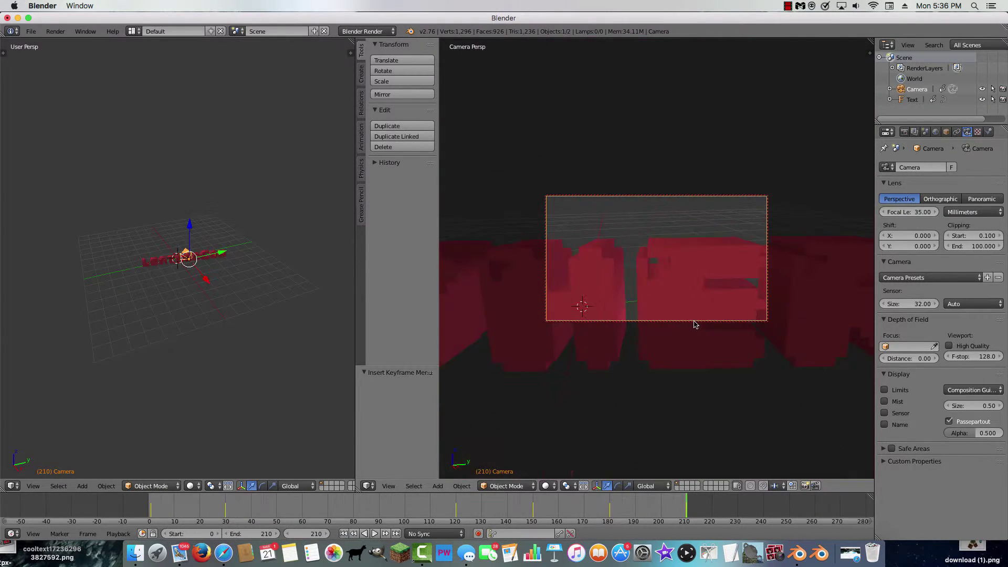
pyautogui.scroll(5, 696, 324)
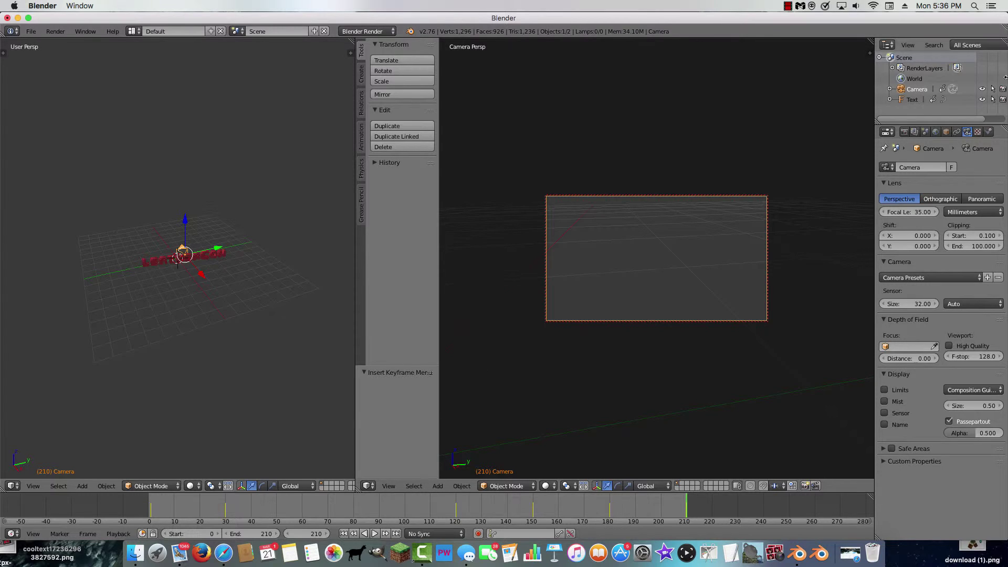
# Change the render output format from PNG to AVI JPEG and browse for an output folder
pyautogui.click(904, 131)
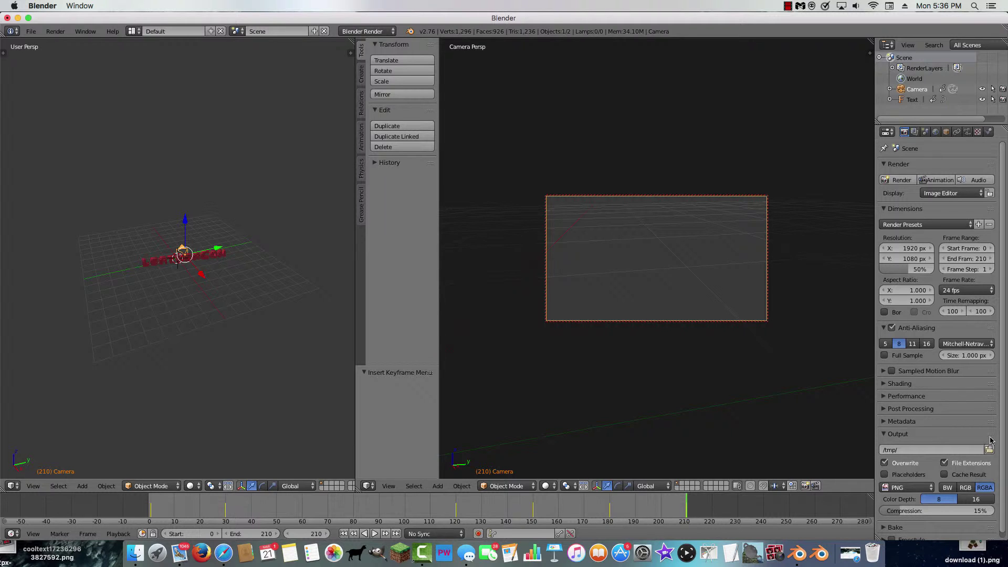
pyautogui.click(927, 487)
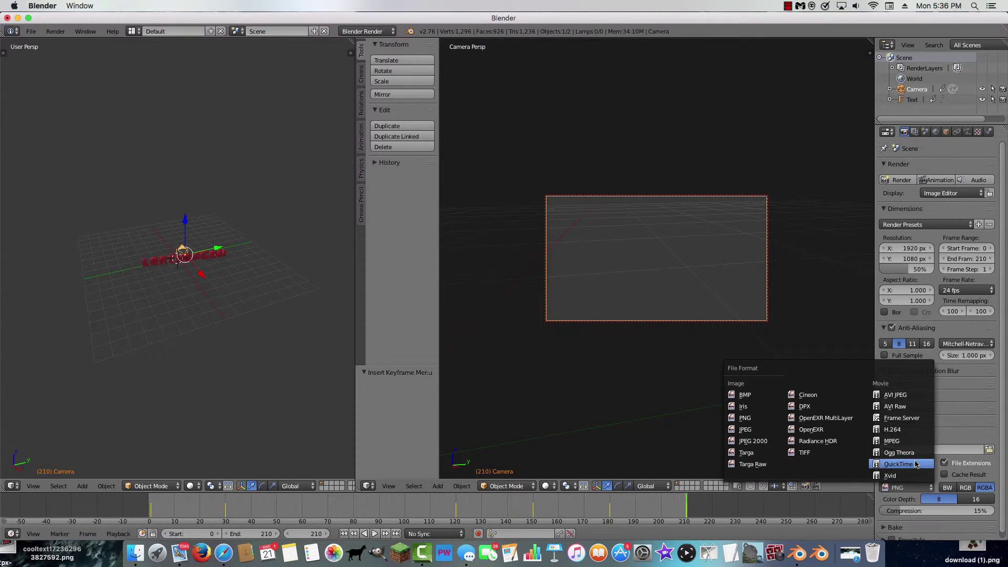
pyautogui.click(915, 464)
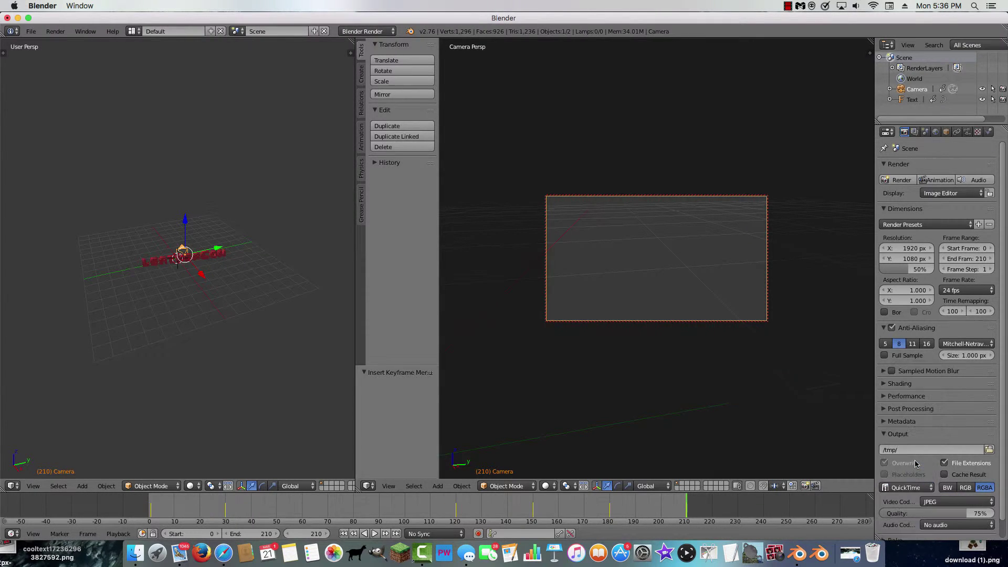
pyautogui.click(914, 488)
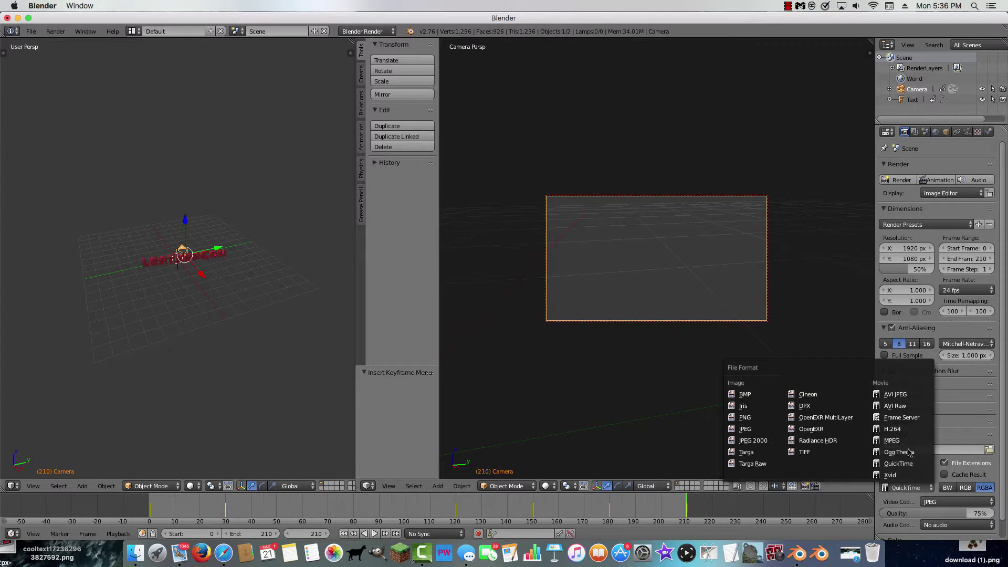
pyautogui.click(899, 394)
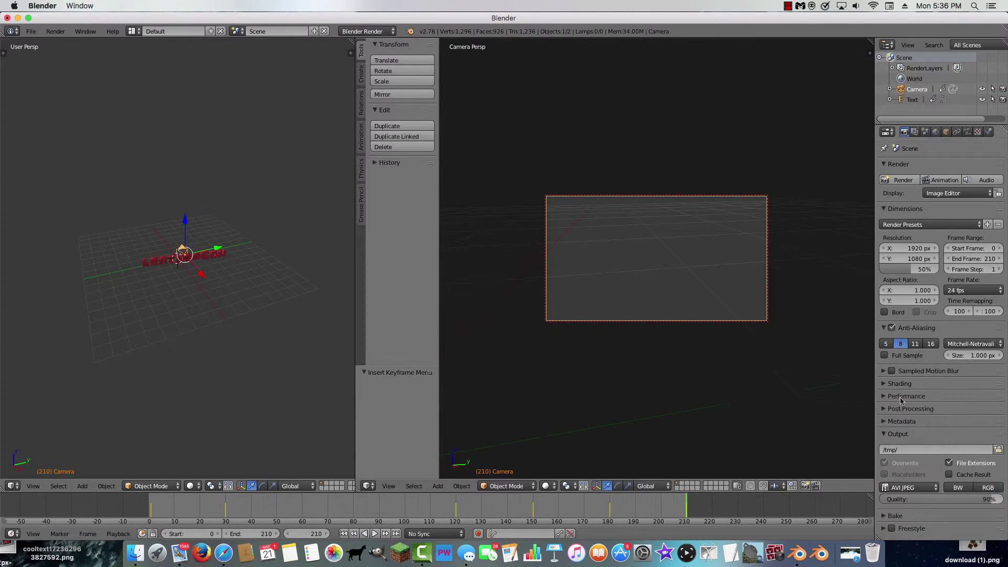
pyautogui.click(997, 450)
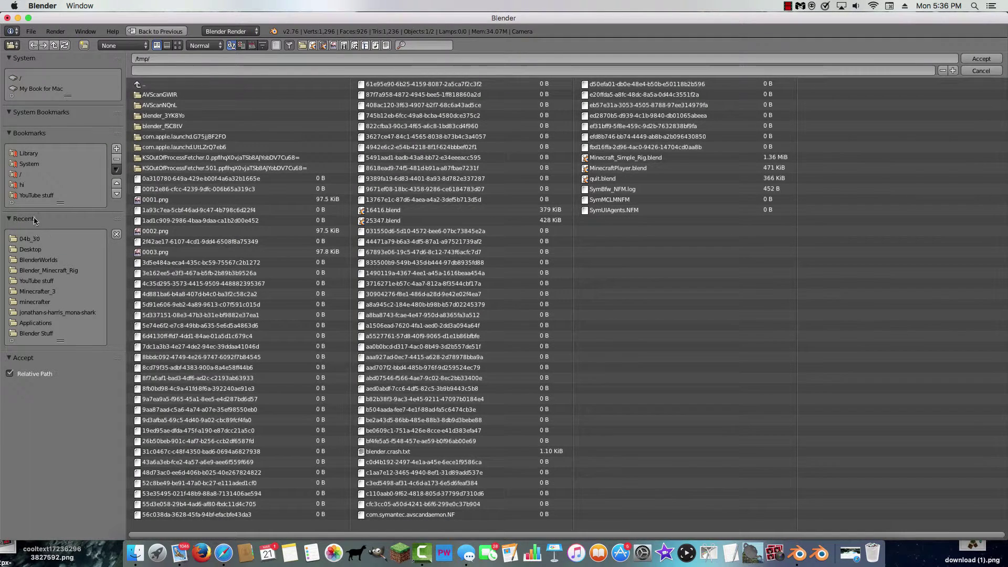
# Set the render output path to the Desktop's YouTube stuff folder
pyautogui.click(30, 196)
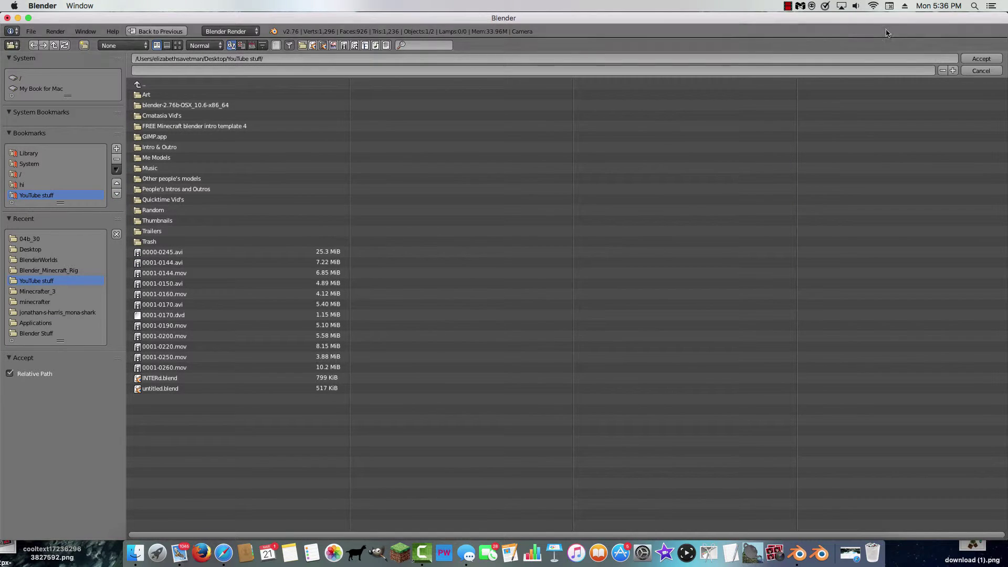
pyautogui.click(982, 59)
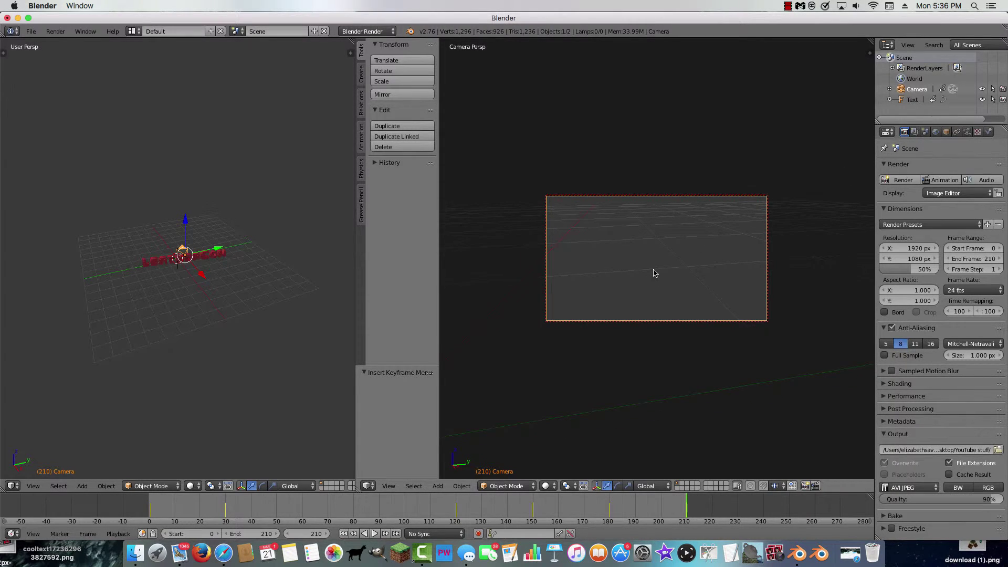
# Stop the animation with the playhead at frame 120
pyautogui.hotkey('alt', 'a')
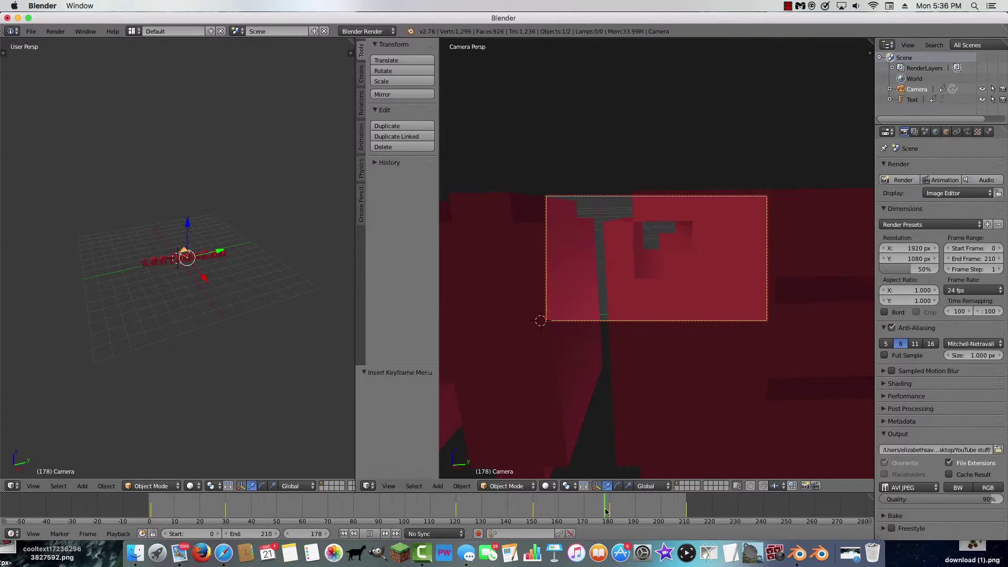
pyautogui.click(500, 504)
pyautogui.moveTo(499, 509); pyautogui.dragTo(456, 514)
pyautogui.hotkey('alt', 'a')
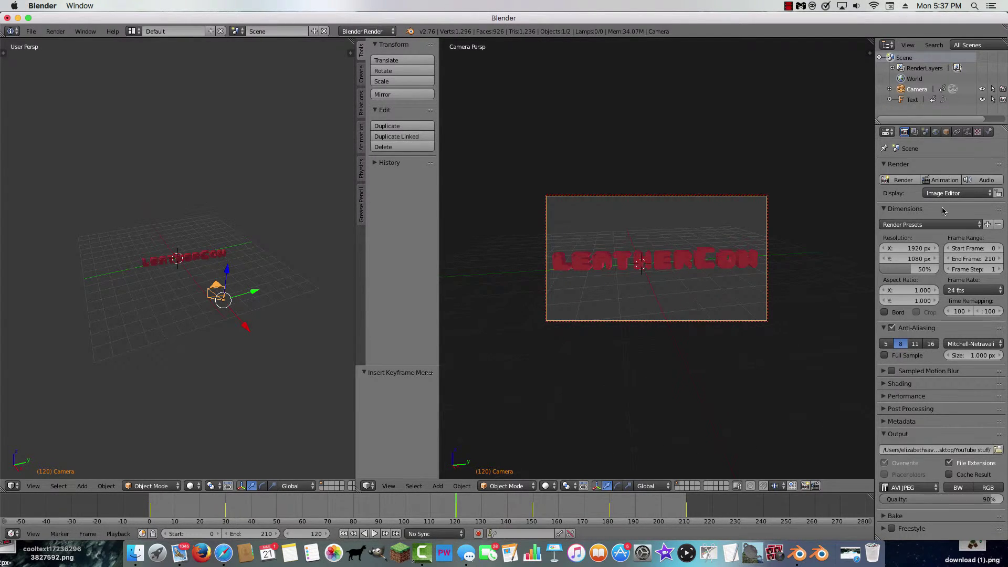
# Render frame 120 as a still, then search the commands for 'add pa'
pyautogui.click(900, 183)
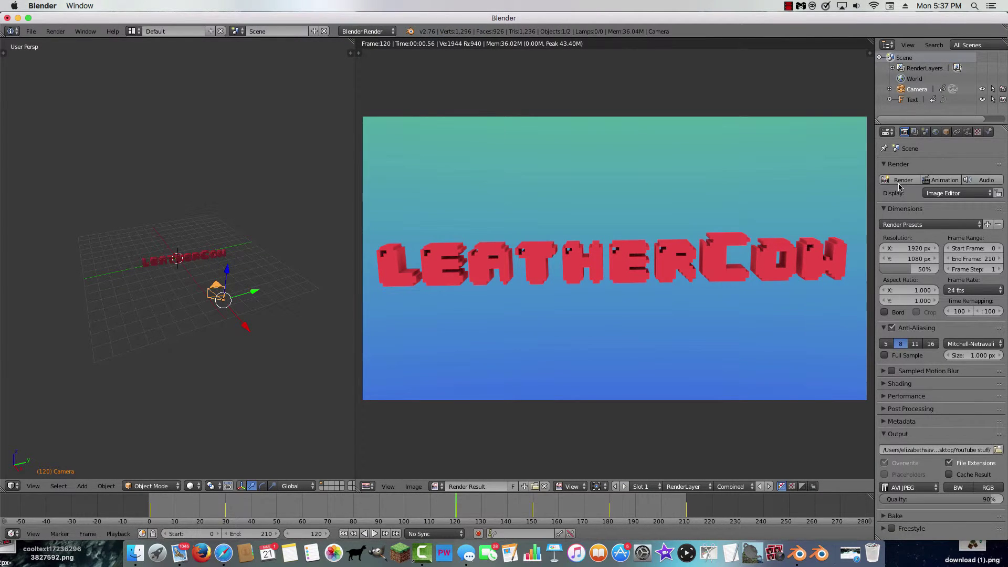
pyautogui.press('Escape')
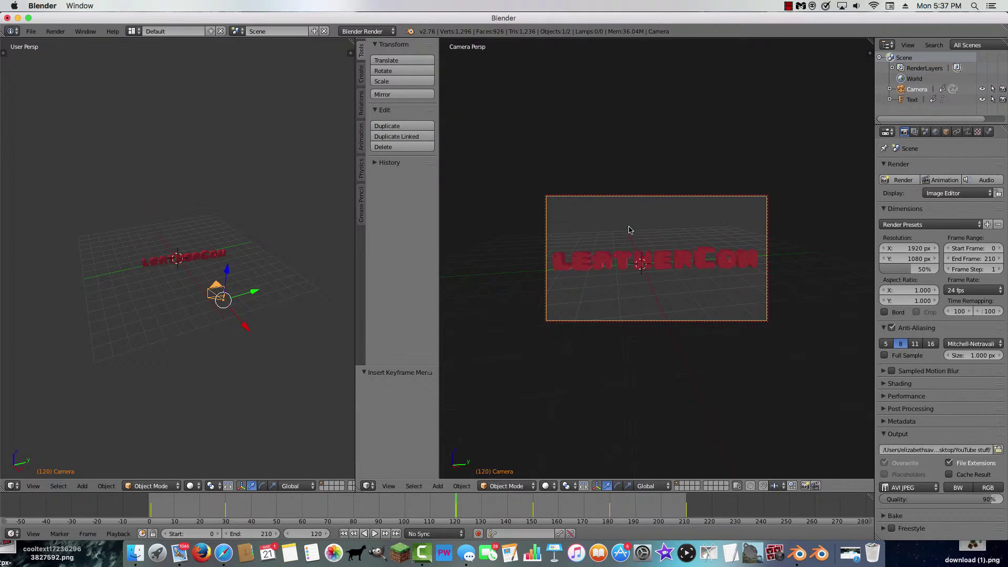
pyautogui.press('space')
pyautogui.write('add pa')
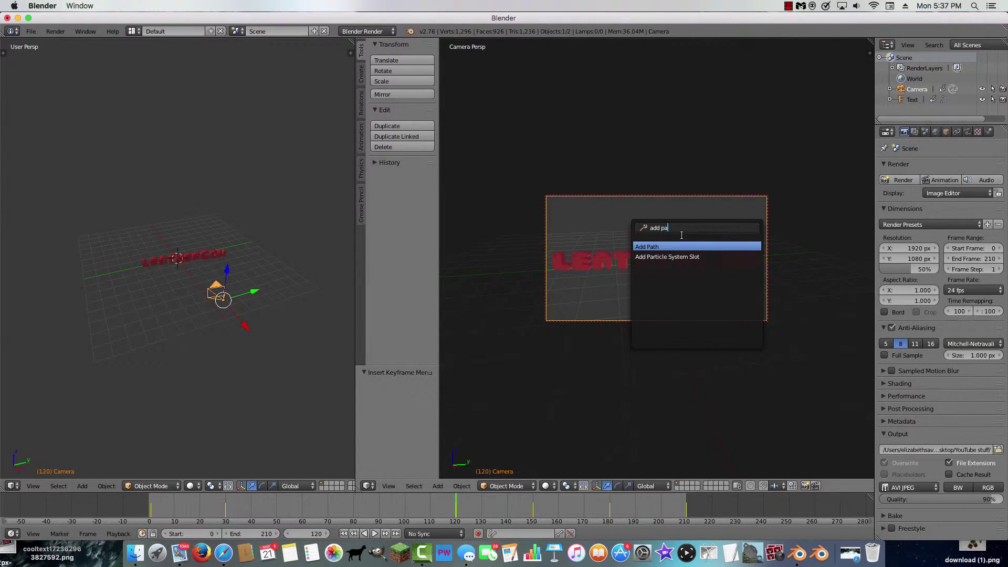
# Add a plane and scale it up about six times
pyautogui.press('BackSpace')
pyautogui.write('la')
pyautogui.click(677, 246)
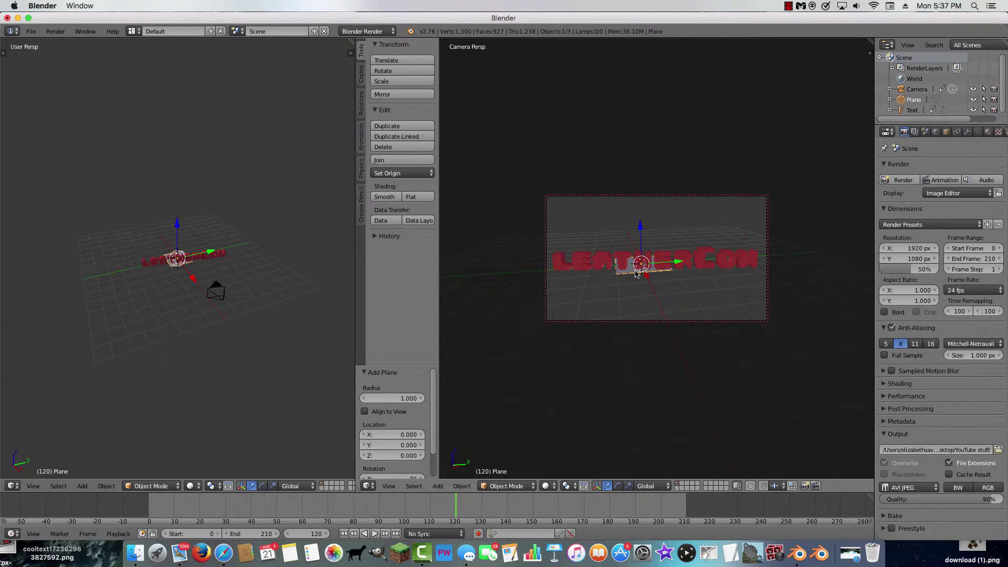
pyautogui.press('s')
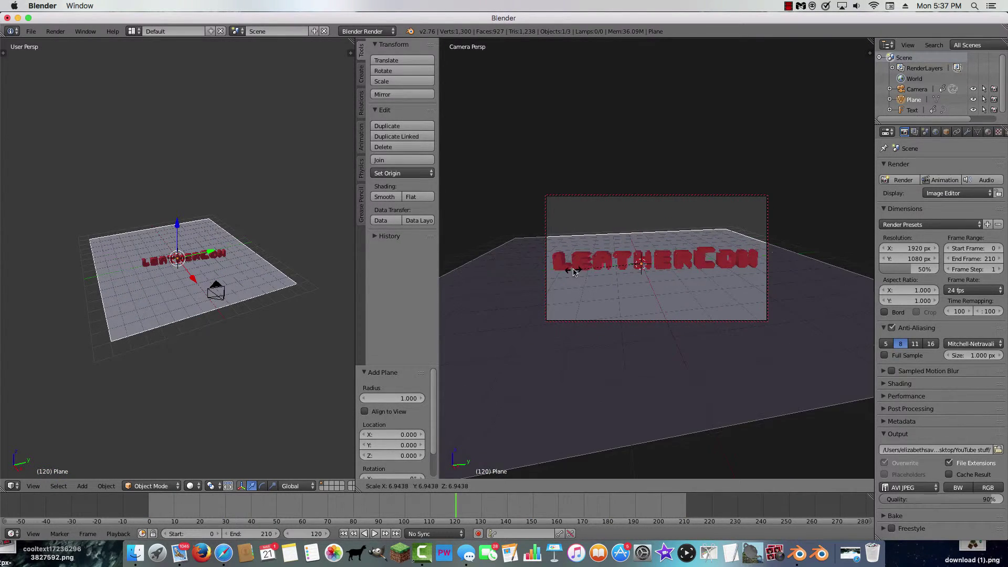
pyautogui.click(585, 274)
# Rotate the plane -16.423° about Z and enlarge it further by 1.723
pyautogui.press('r')
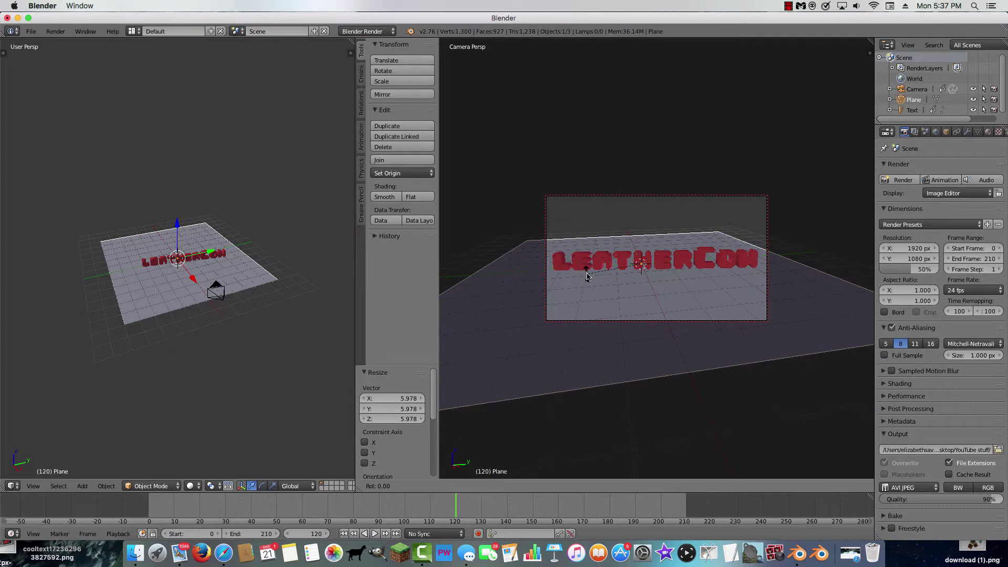
pyautogui.press('z')
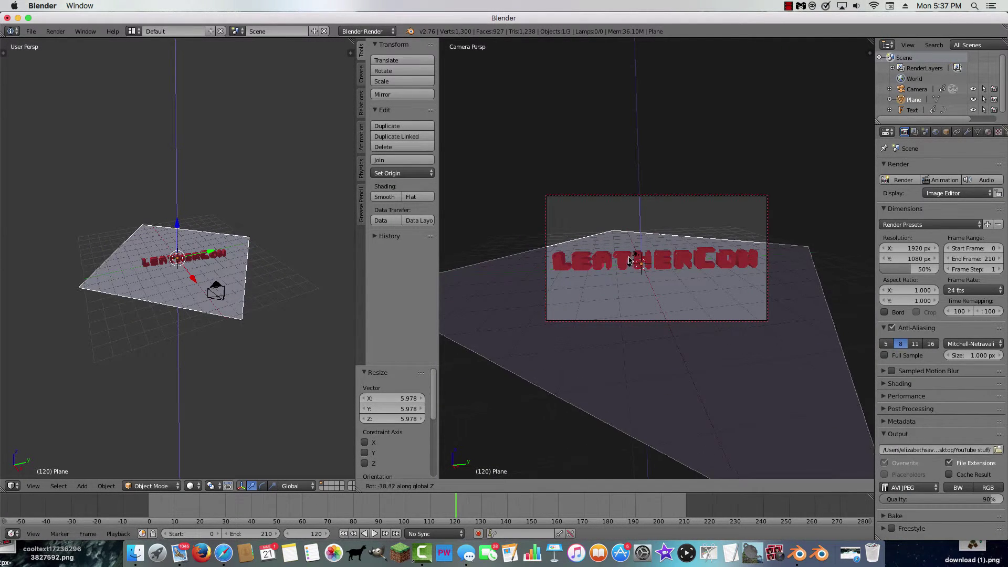
pyautogui.click(588, 261)
pyautogui.press('z')
pyautogui.press('z')
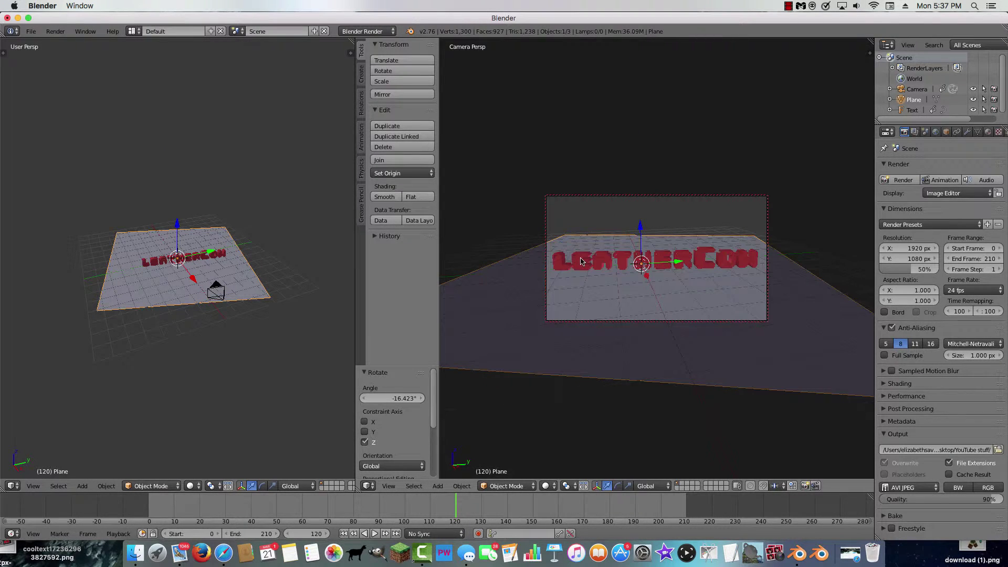
pyautogui.press('s')
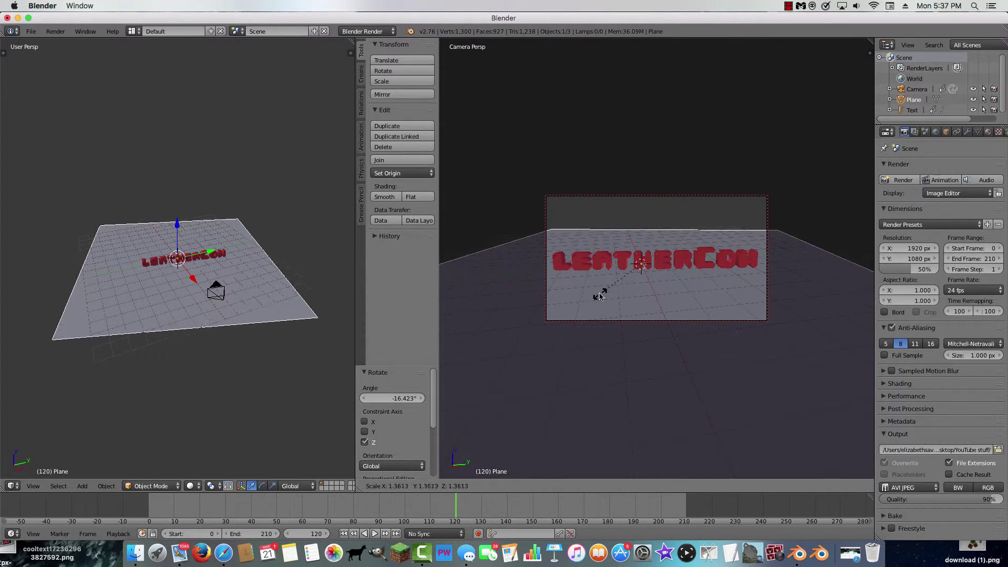
pyautogui.click(582, 295)
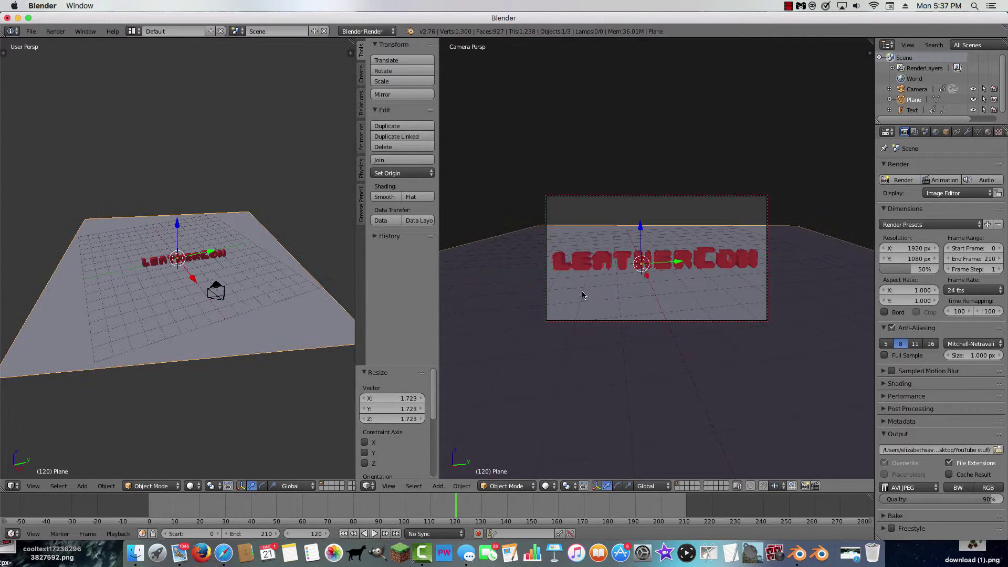
pyautogui.click(988, 131)
# Give the plane a new orange diffuse material (R 1.000, G 0.409, B 0.000) and render a still
pyautogui.click(925, 201)
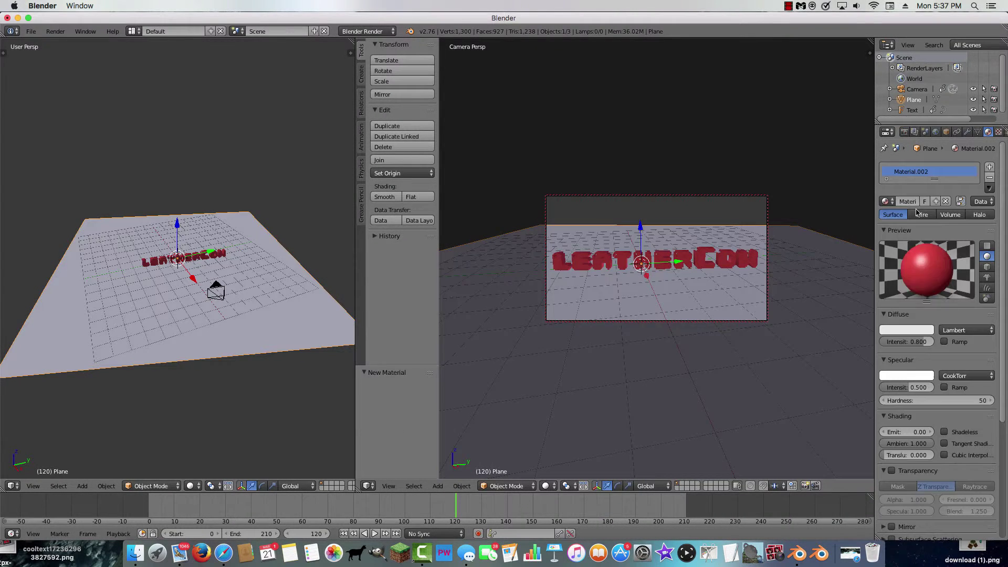
pyautogui.click(905, 330)
pyautogui.moveTo(876, 226)
pyautogui.mouseDown()
pyautogui.moveTo(847, 219)
pyautogui.moveTo(893, 219)
pyautogui.moveTo(883, 256)
pyautogui.moveTo(872, 255)
pyautogui.moveTo(859, 238)
pyautogui.moveTo(877, 200)
pyautogui.moveTo(853, 258)
pyautogui.mouseUp()
pyautogui.moveTo(926, 197); pyautogui.dragTo(928, 190)
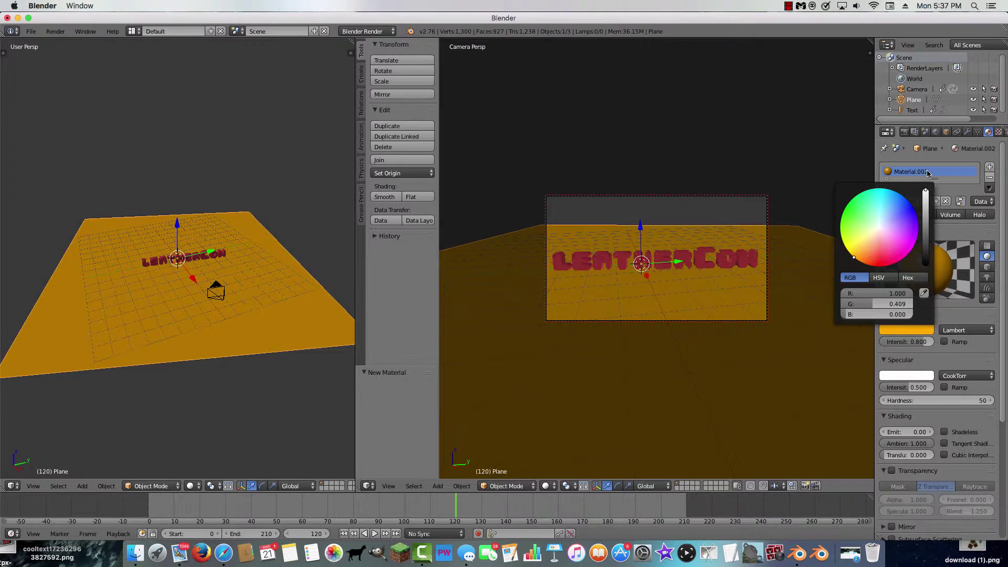
pyautogui.click(904, 132)
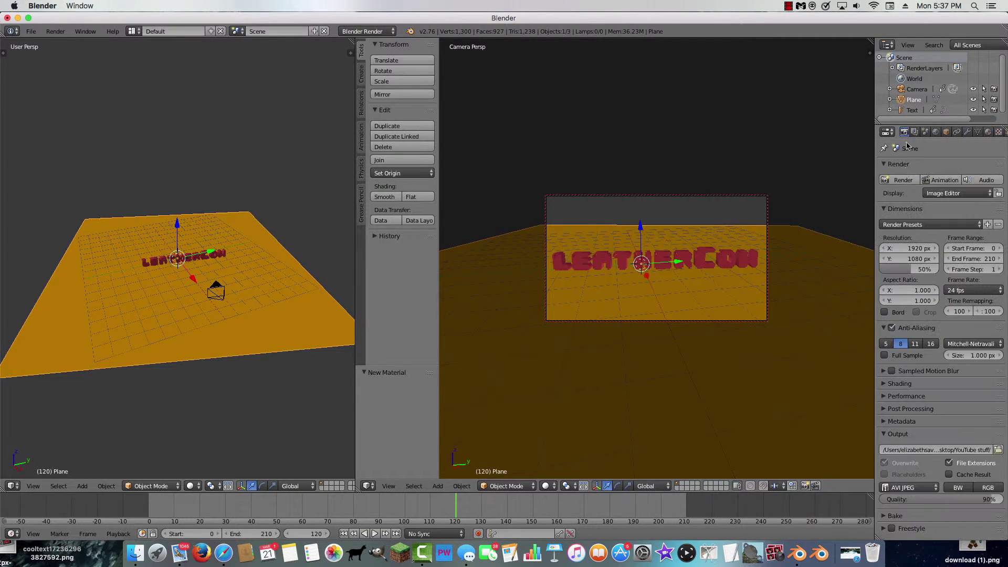
pyautogui.click(903, 180)
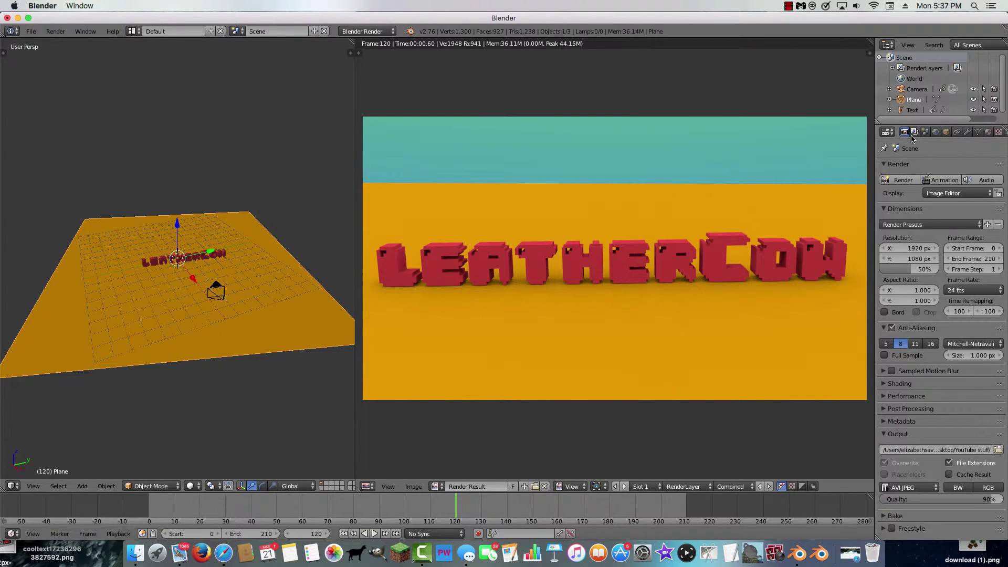
# Enable Mirror on the plane's material with Reflect set to 0.5
pyautogui.click(989, 133)
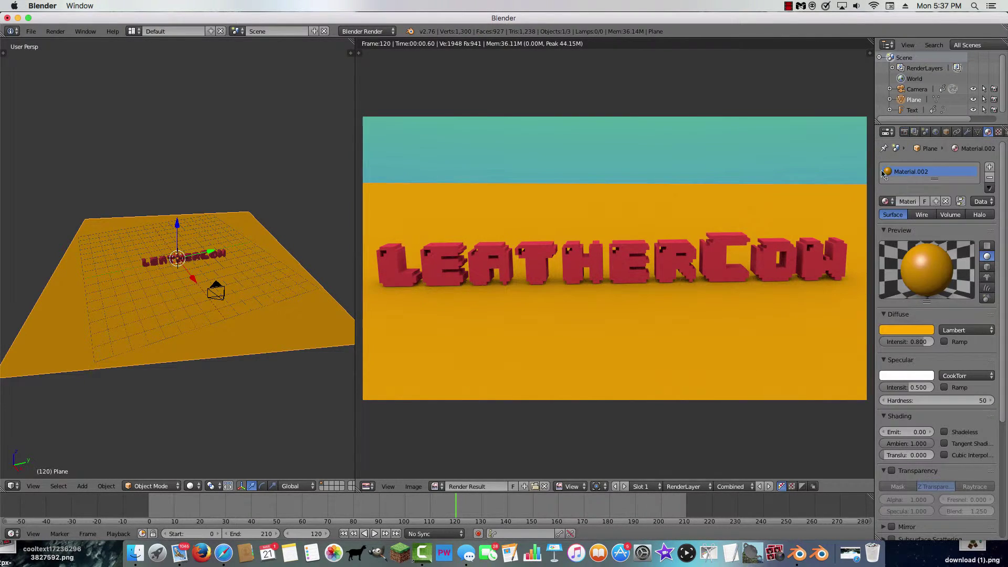
pyautogui.press('Escape')
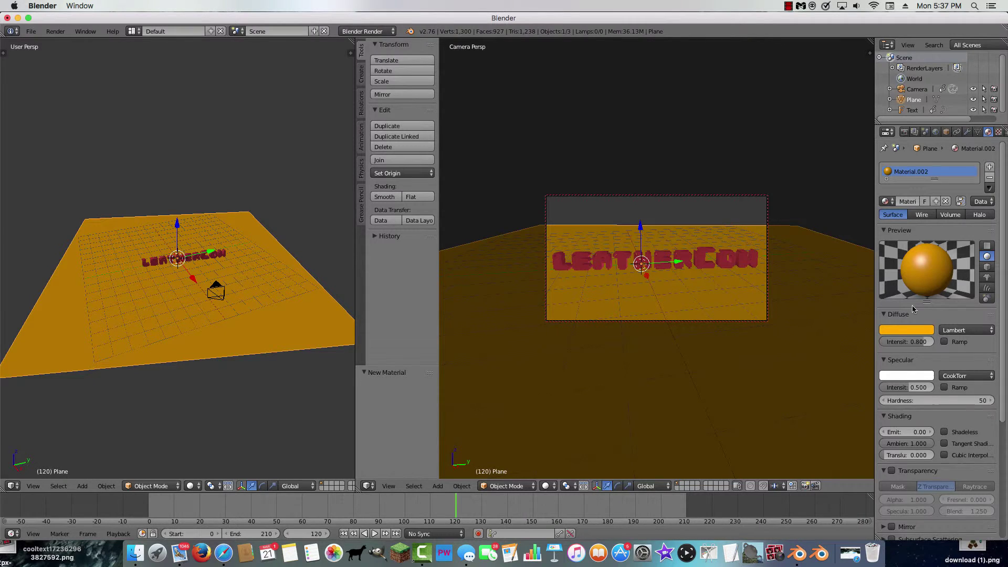
pyautogui.scroll(-2, 907, 366)
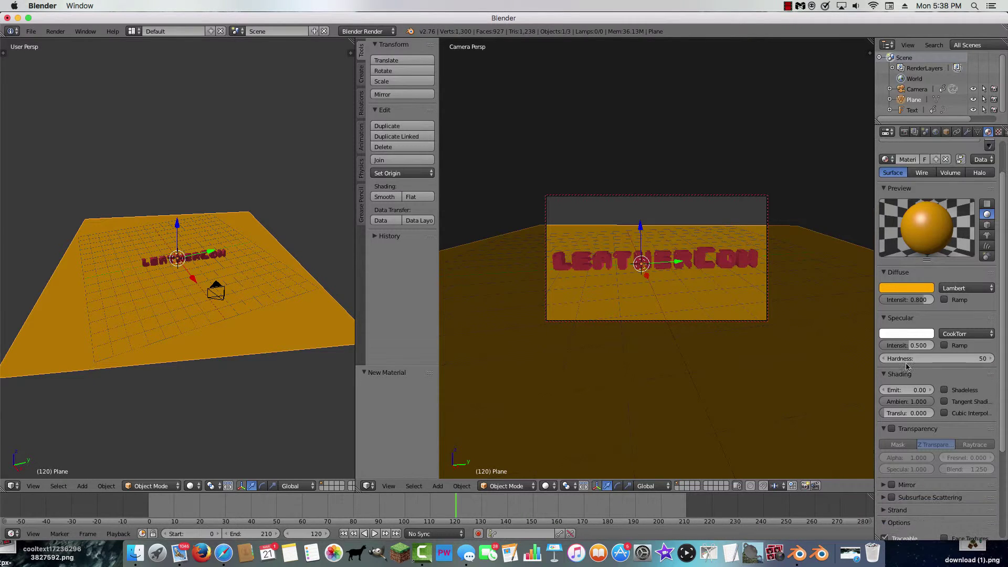
pyautogui.click(891, 490)
pyautogui.scroll(-4, 893, 446)
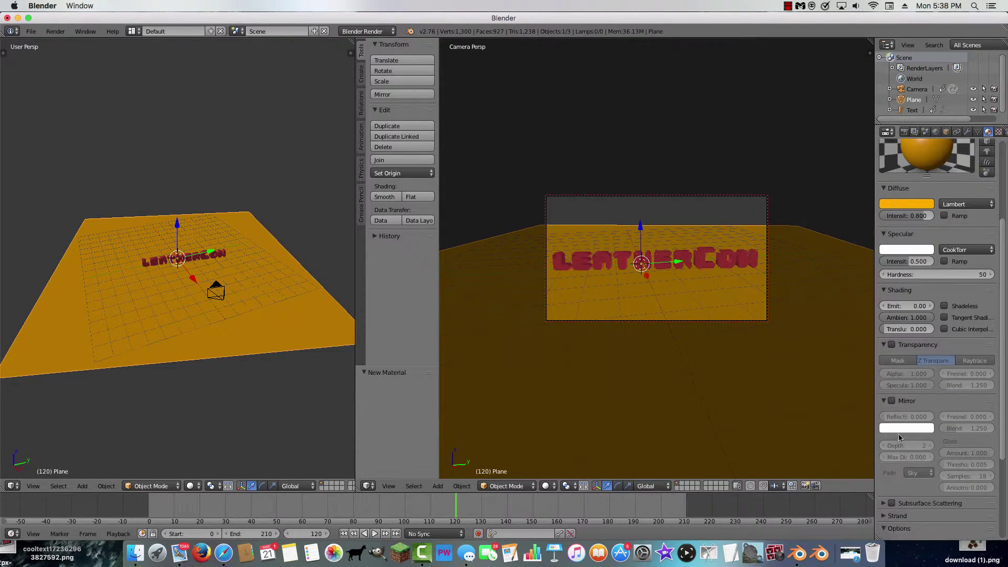
pyautogui.click(891, 401)
pyautogui.click(916, 417)
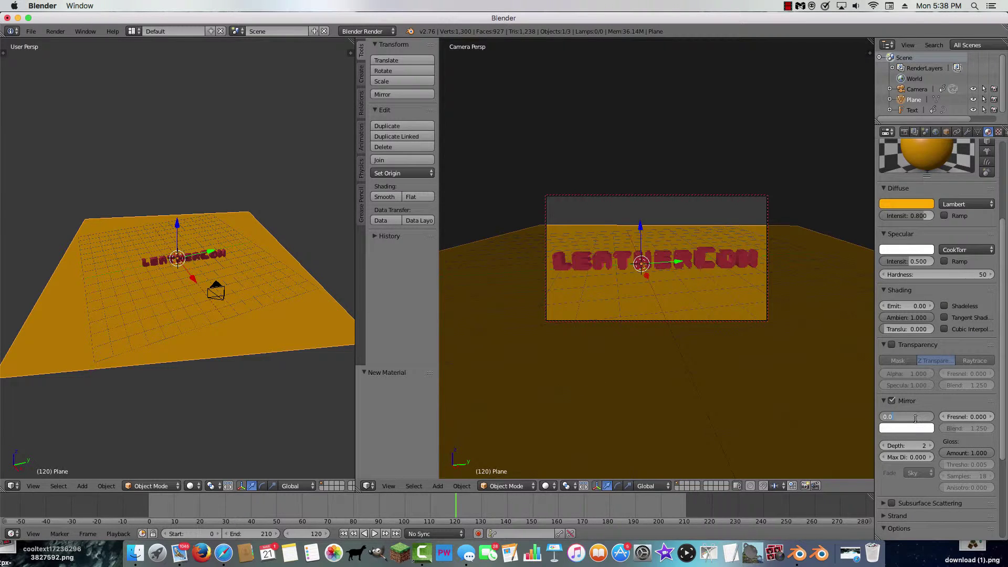
pyautogui.press('Return')
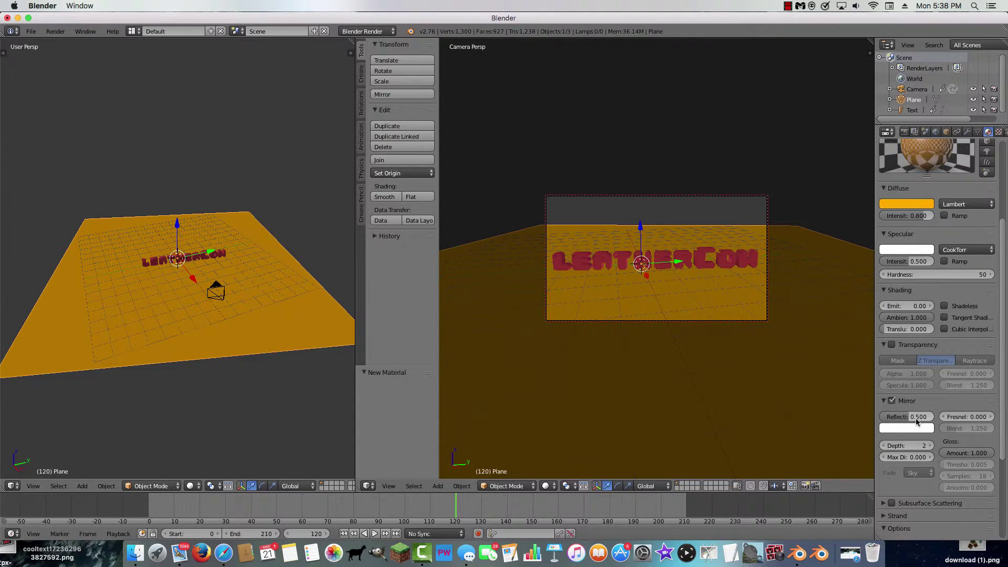
# Render the scene to show LEATHERCOW reflected in the ground
pyautogui.scroll(6, 937, 221)
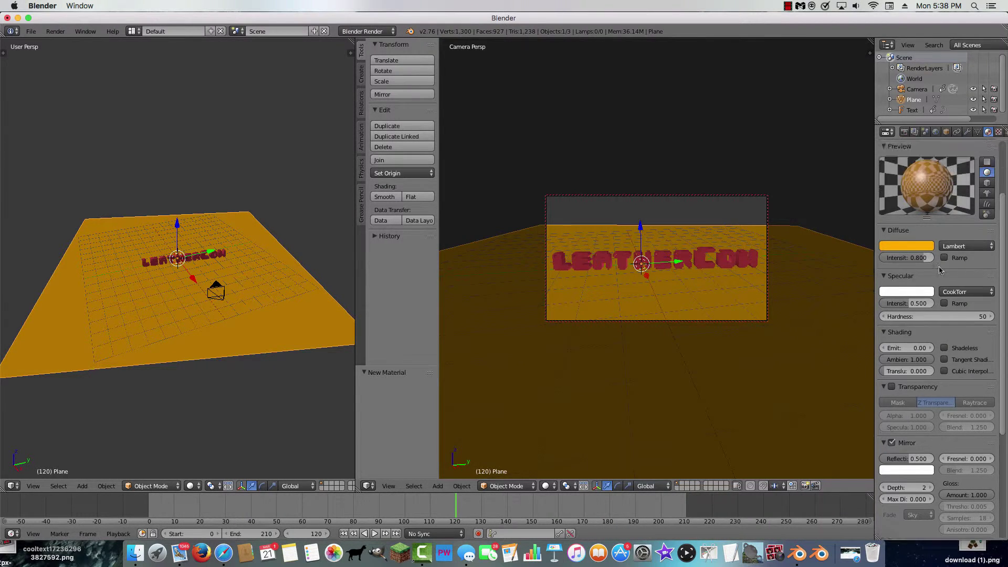
pyautogui.click(904, 132)
pyautogui.click(904, 180)
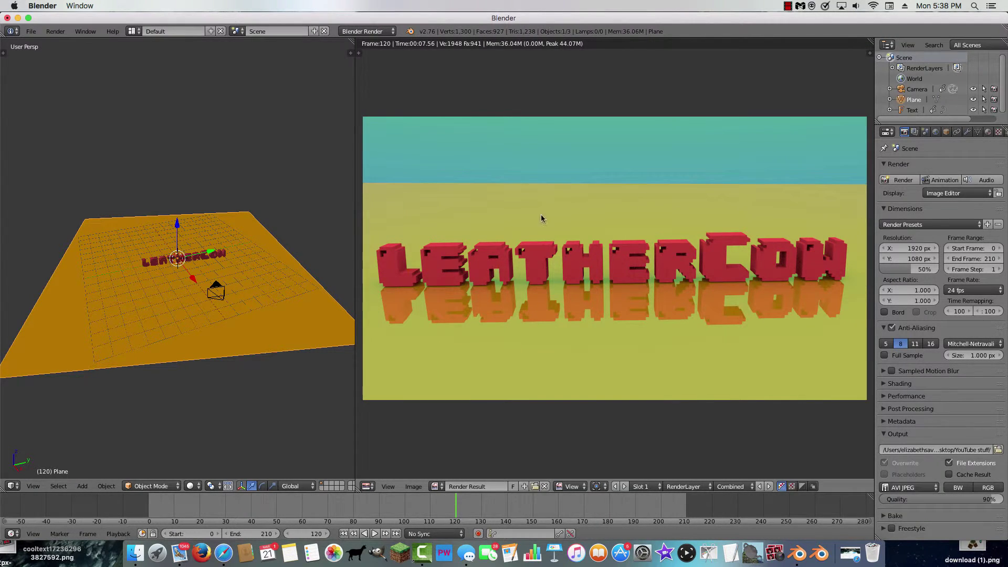
pyautogui.press('Escape')
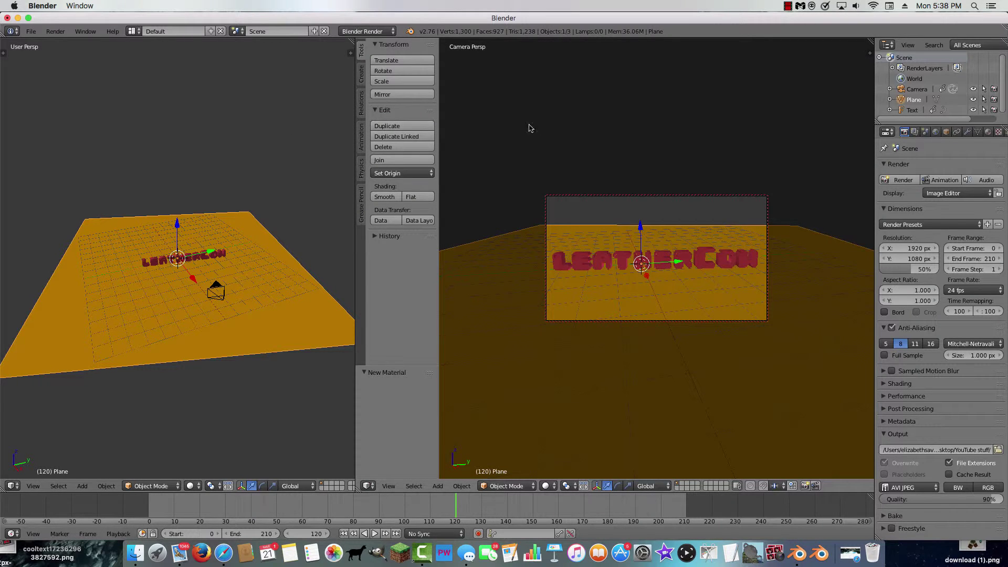
pyautogui.click(57, 32)
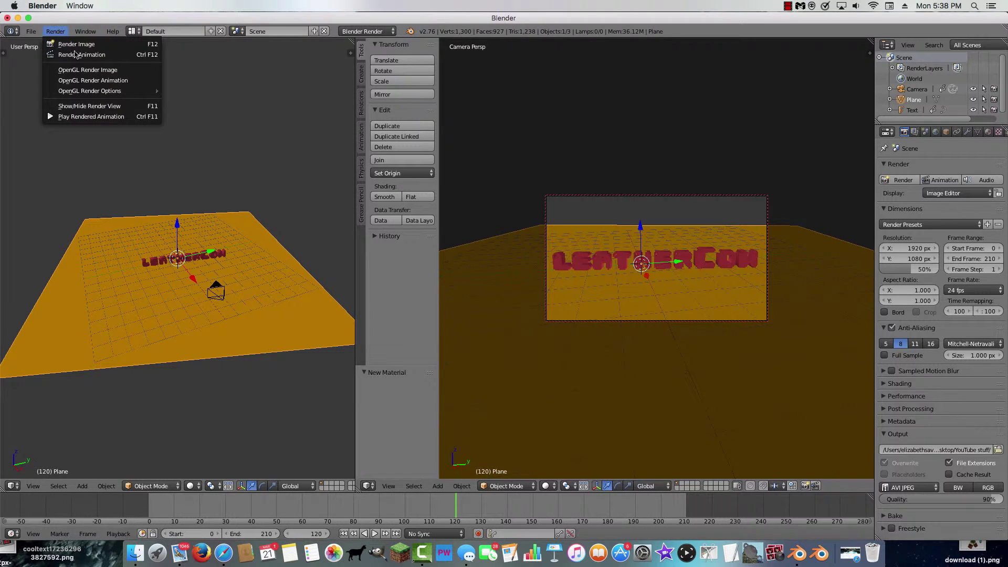
pyautogui.moveTo(85, 32)
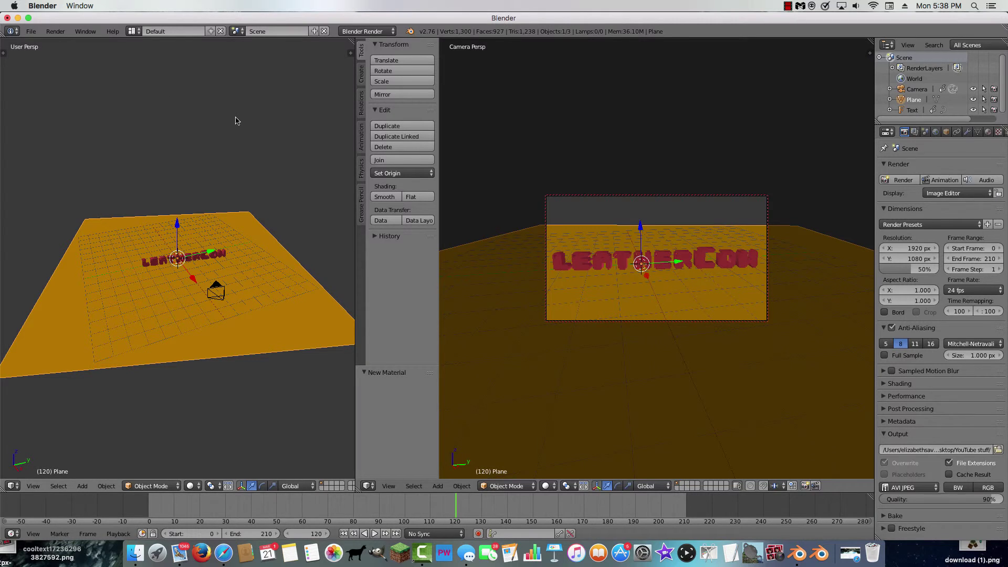
pyautogui.click(903, 183)
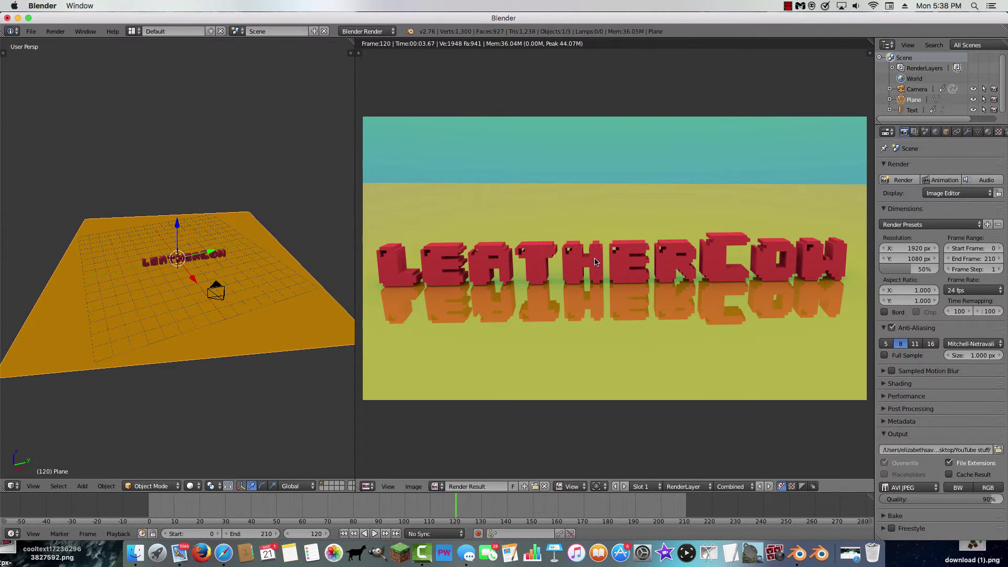
pyautogui.press('Escape')
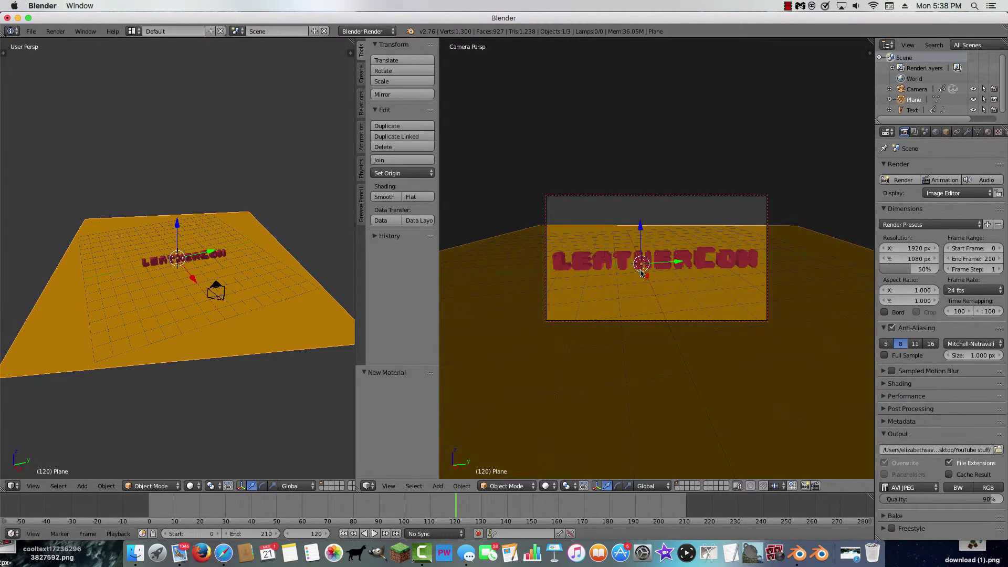
pyautogui.click(897, 177)
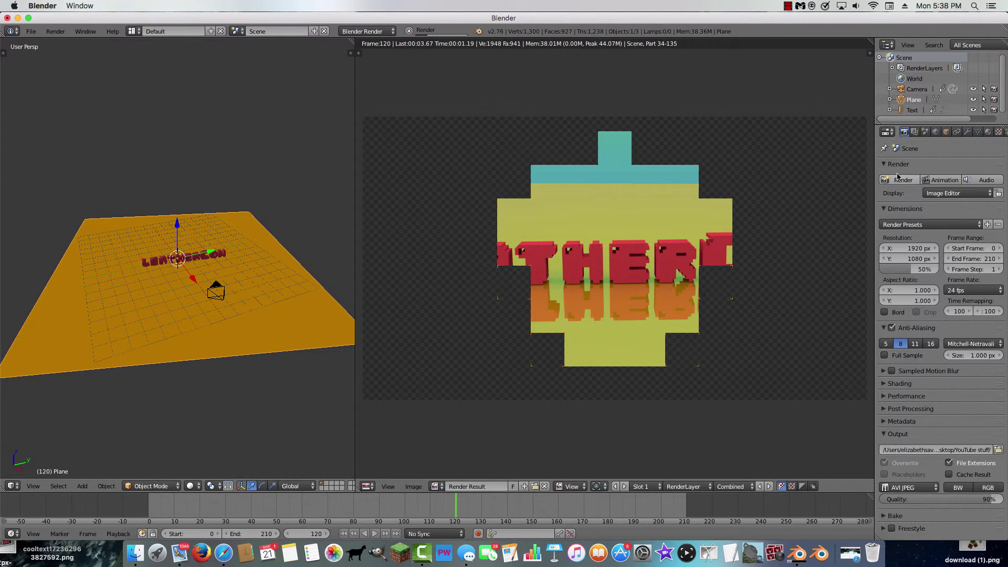